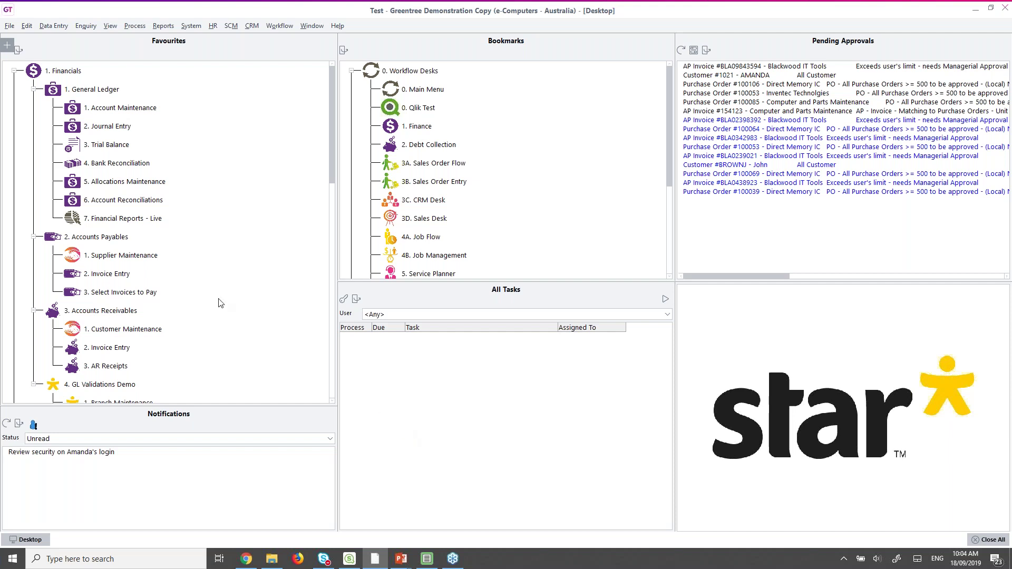
Step: Open the Insurance allocation in Allocations Maintenance to review its source, contra and percentage allocation lines
double_click(108, 183)
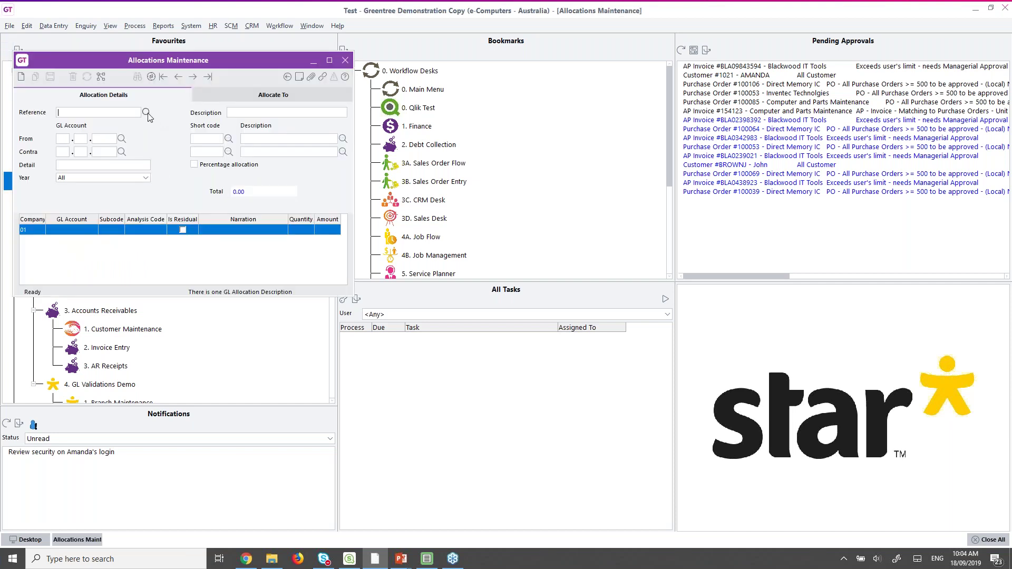
click(147, 113)
click(82, 127)
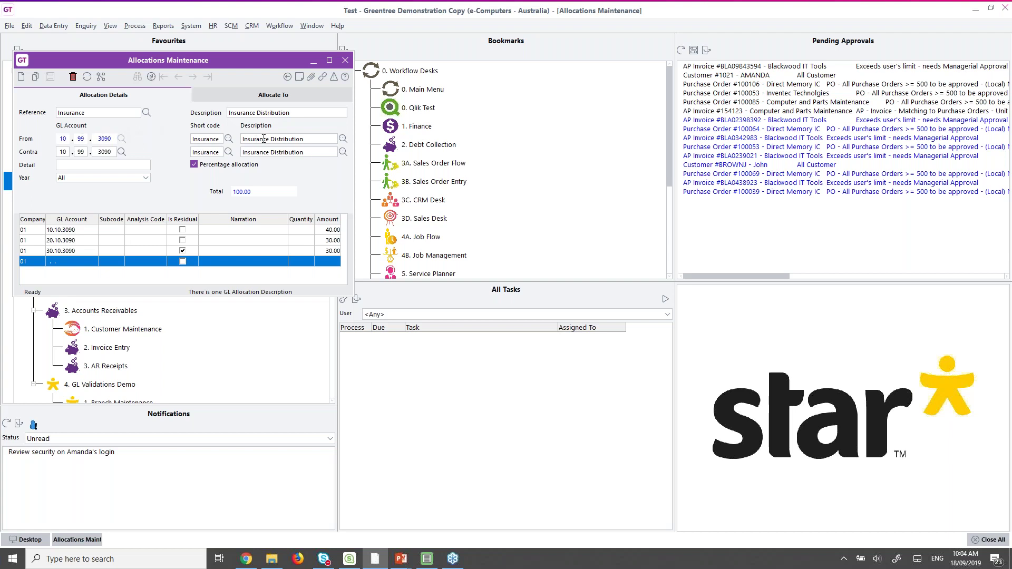
click(302, 136)
Step: Start a new Accounts Payable invoice for the supplier Insurance House
click(53, 26)
mouse_move(62, 37)
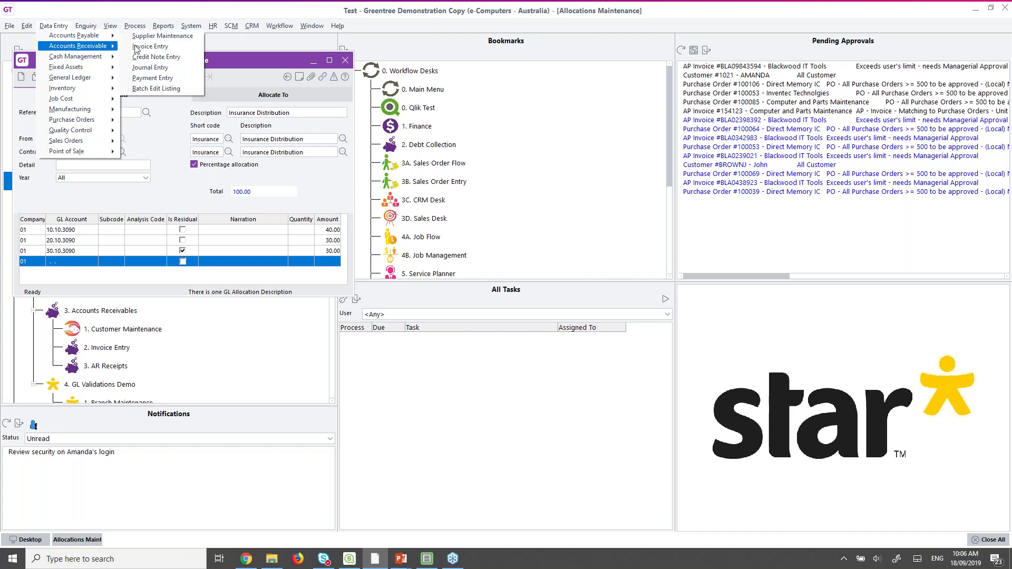
click(166, 66)
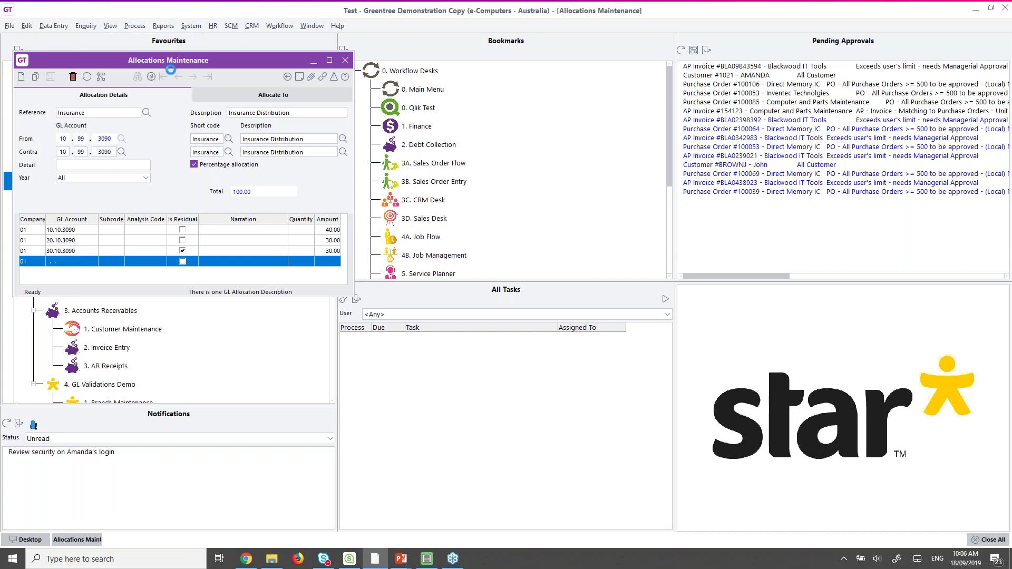
click(272, 152)
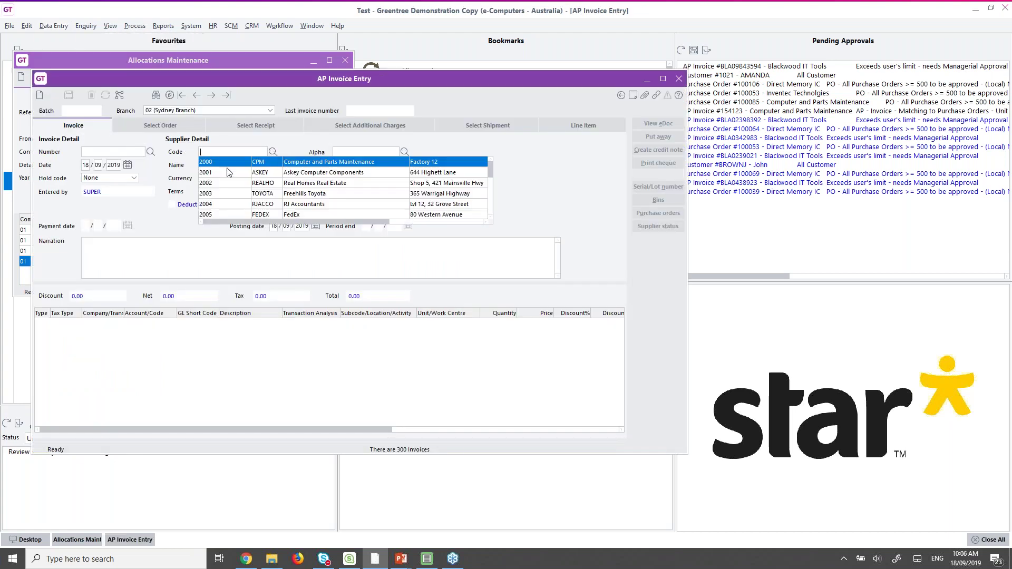
text(INSU)
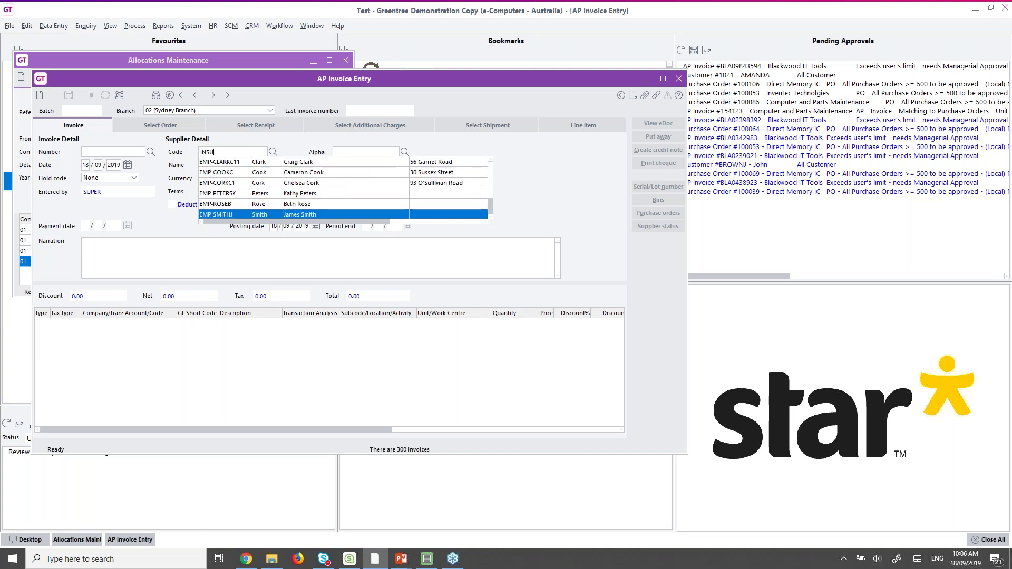
key(Tab)
key(Tab)
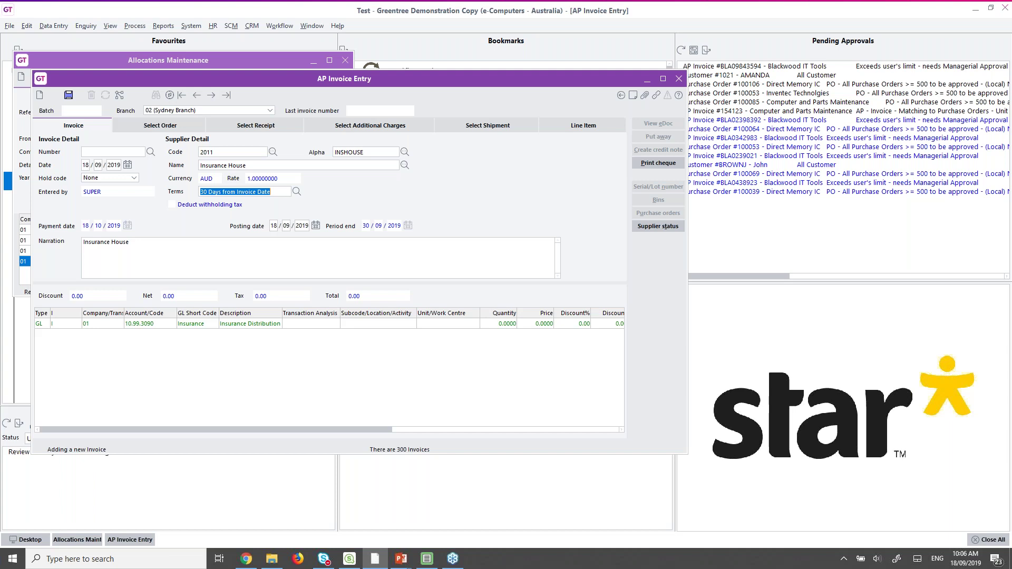
Step: Check the default expense account in Insurance House's supplier integration settings and return to the invoice
click(221, 151)
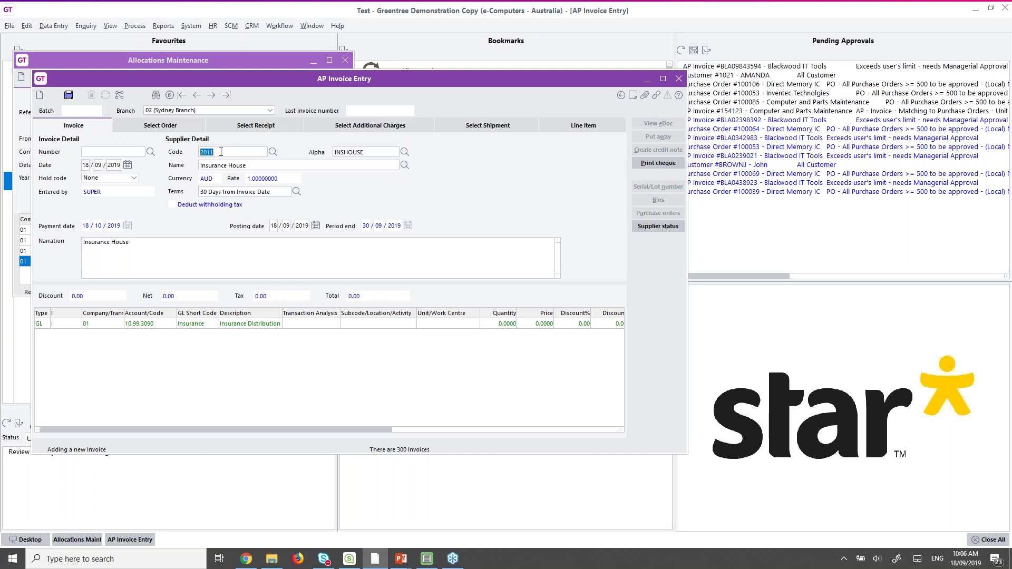
key(Tab)
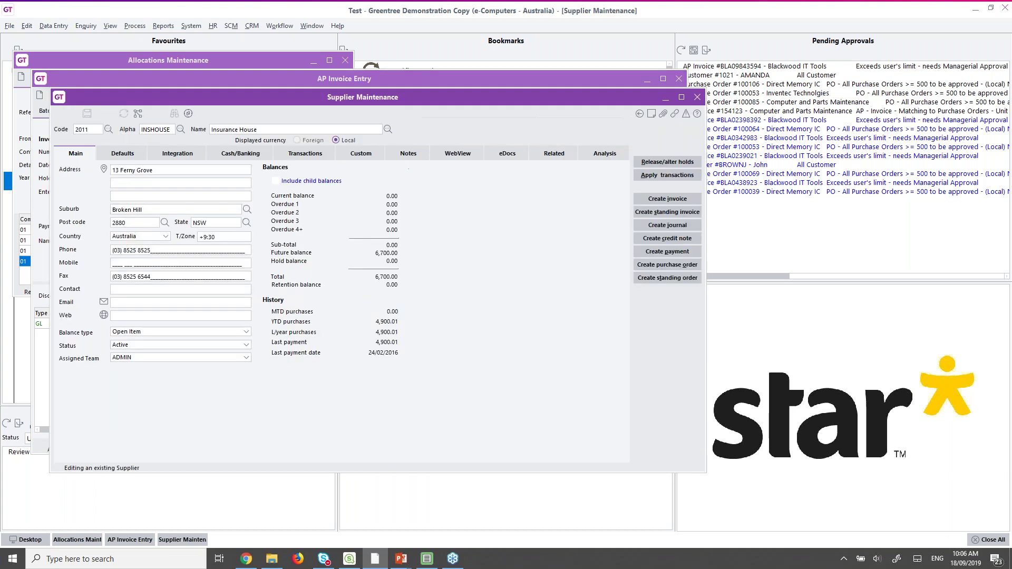
click(193, 154)
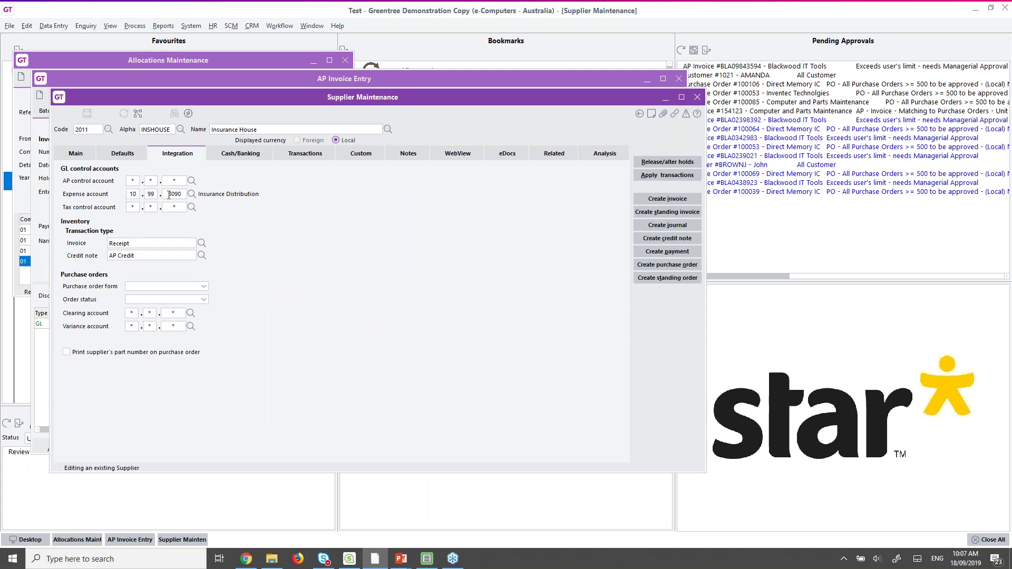
click(697, 98)
Step: Enter quantity 1 and price 1000 on the invoice's Insurance Distribution line
click(44, 326)
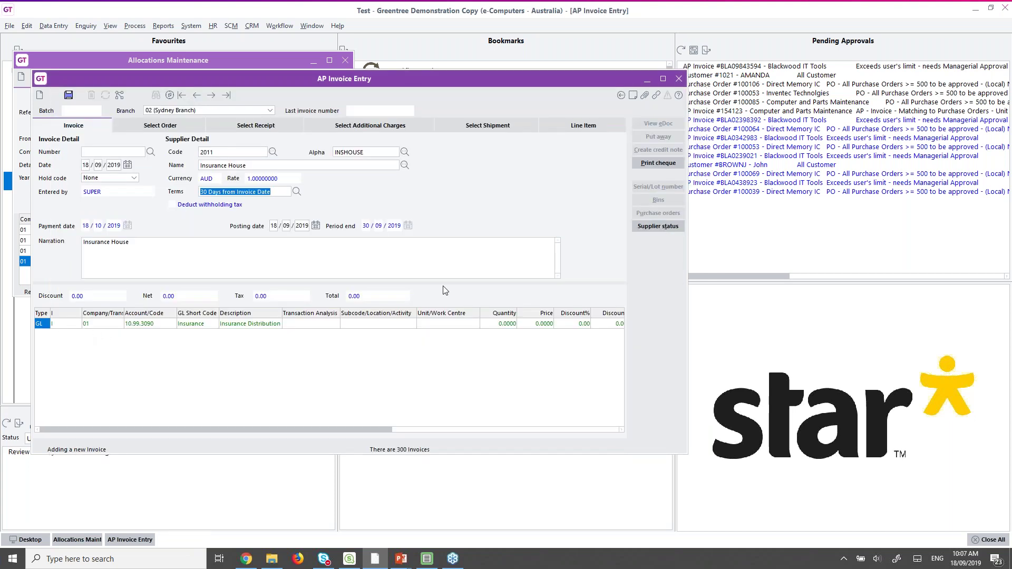
click(495, 326)
text(1)
key(Tab)
text(1000)
key(Tab)
Step: Set the invoice number to TEST ALLOCATION and save the invoice
click(79, 126)
click(99, 153)
text(TEST ALLOCATION)
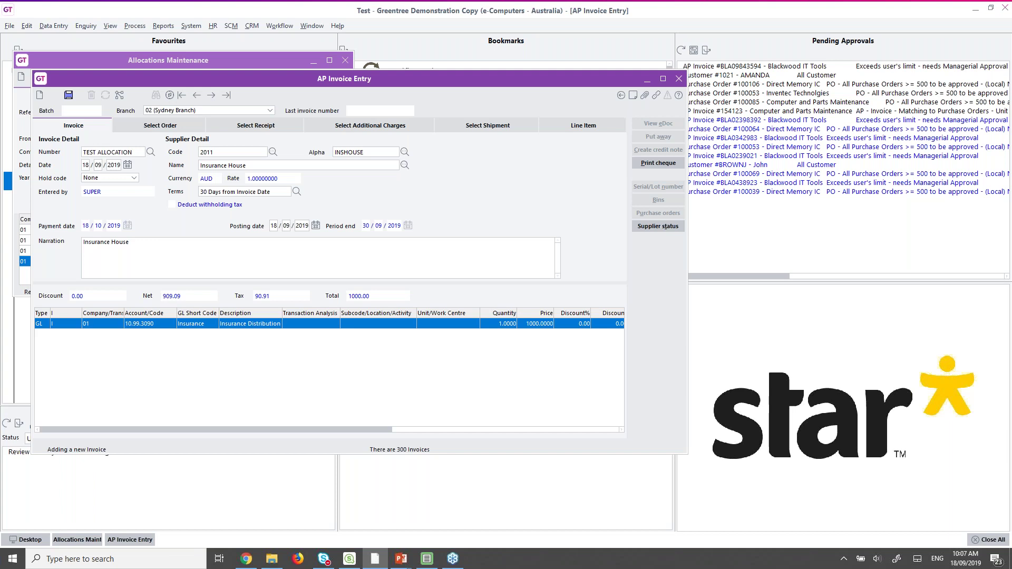
click(69, 96)
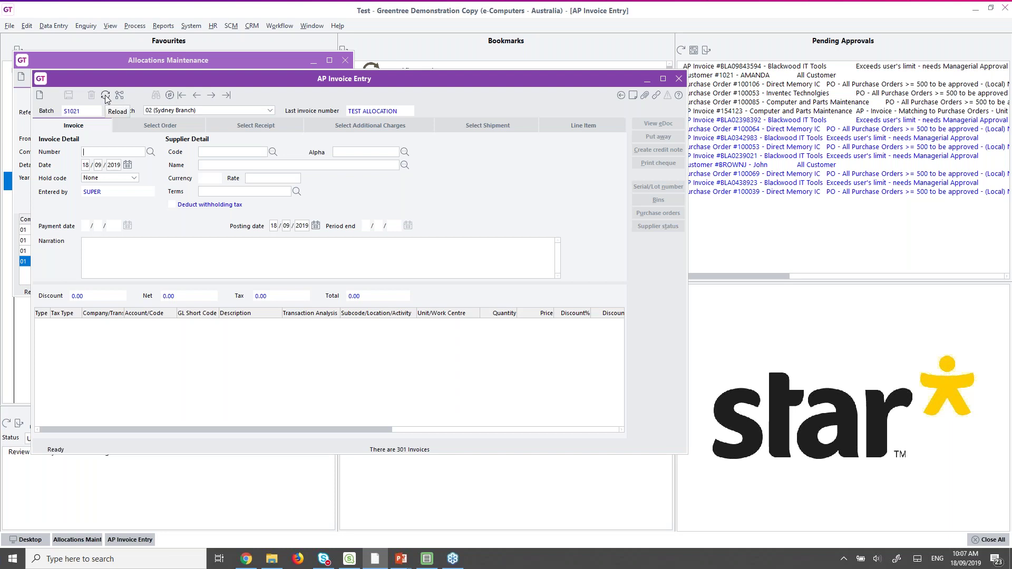
Step: Reload the saved invoice and preview the General Ledger Batch Edit Listing for batch 1021
click(105, 96)
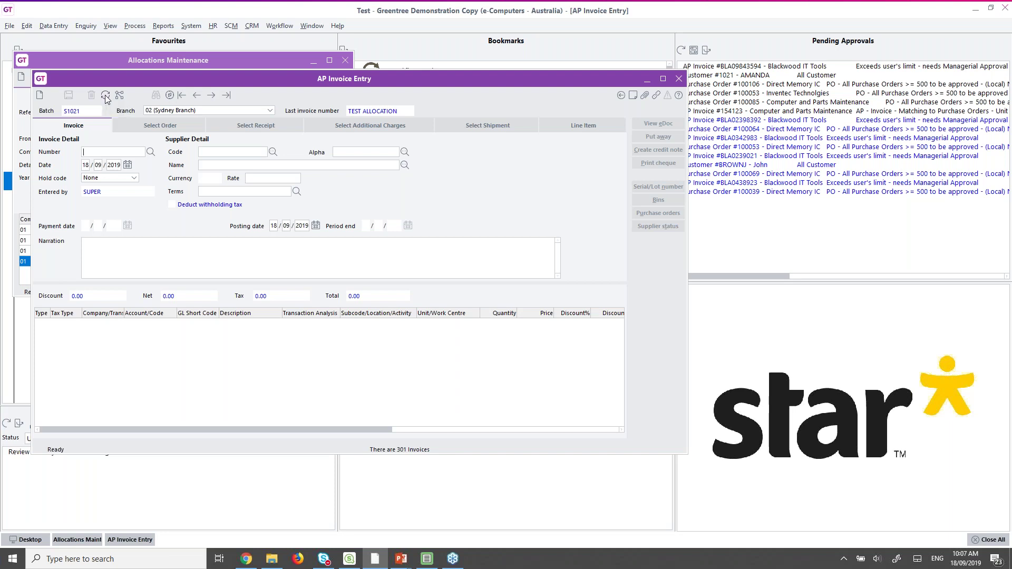
click(48, 28)
mouse_move(74, 79)
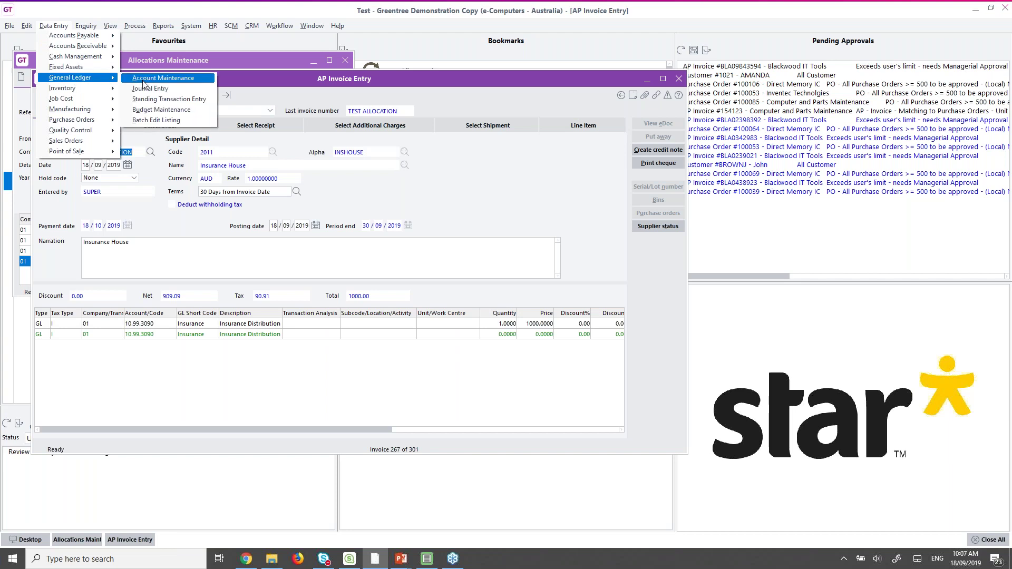
click(158, 121)
click(197, 148)
text(1021)
click(137, 390)
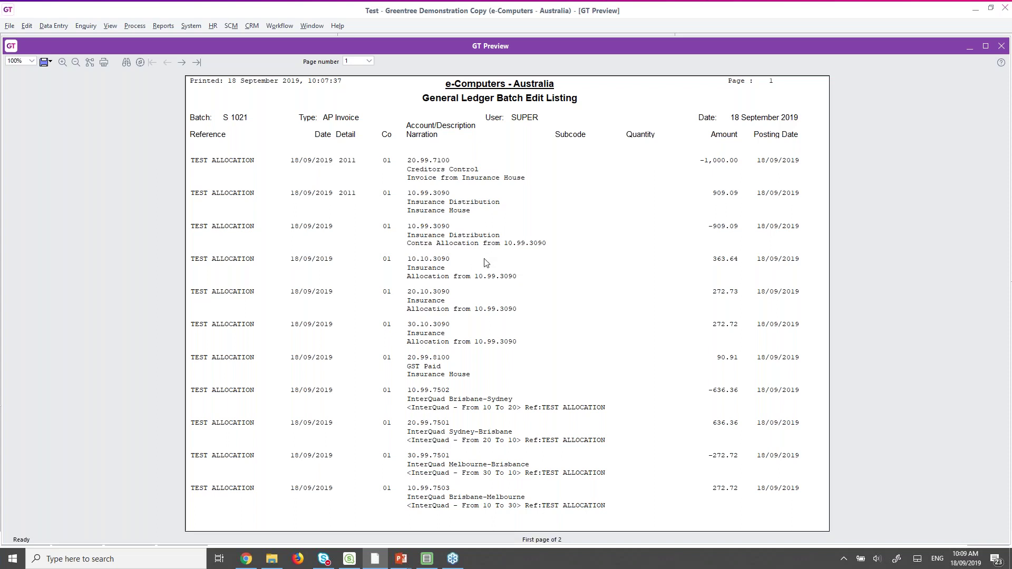
Step: Close the batch listing, the AP invoice entry and Allocations Maintenance to return to the desktop
click(1000, 46)
key(Escape)
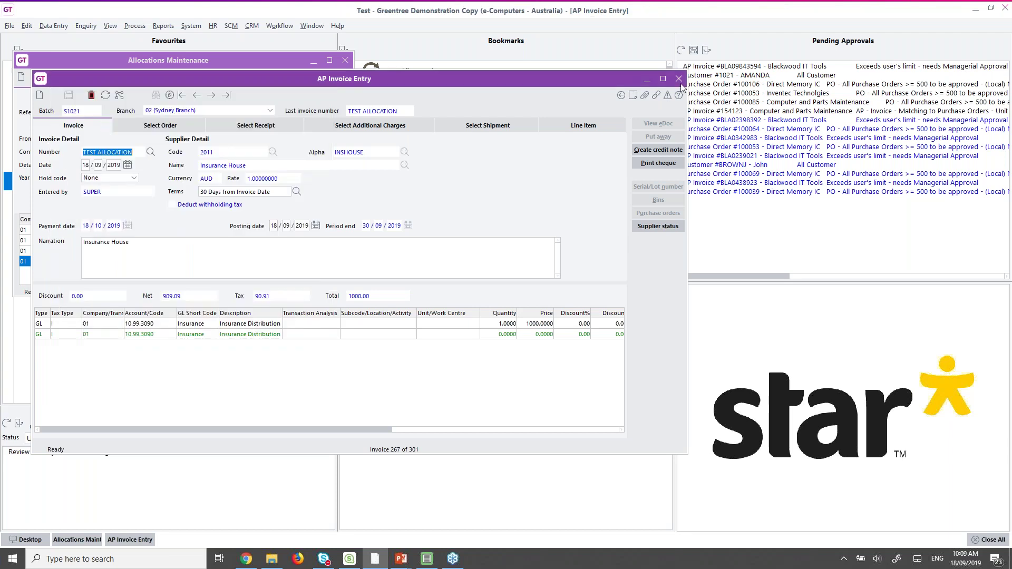
click(678, 78)
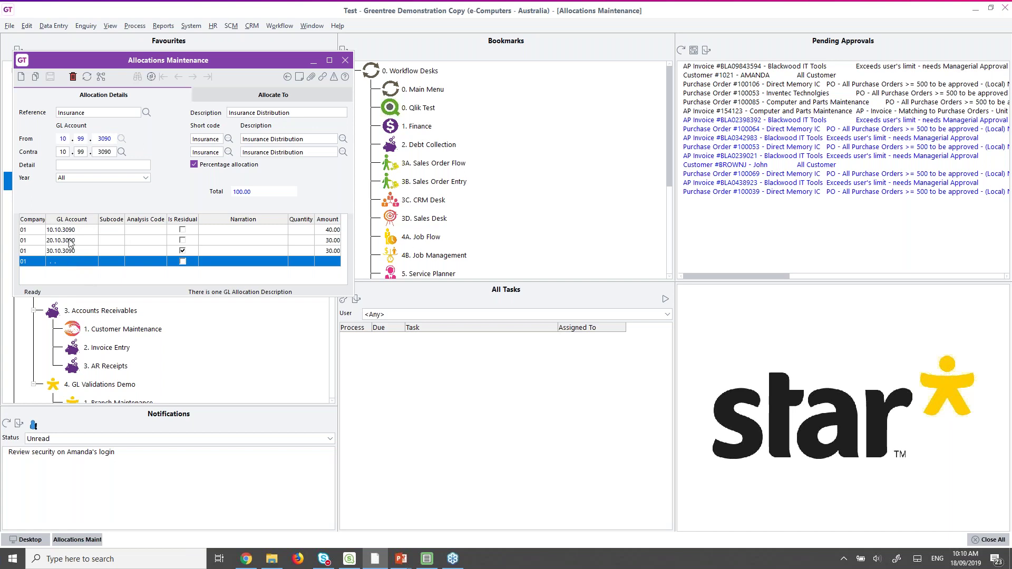
click(346, 62)
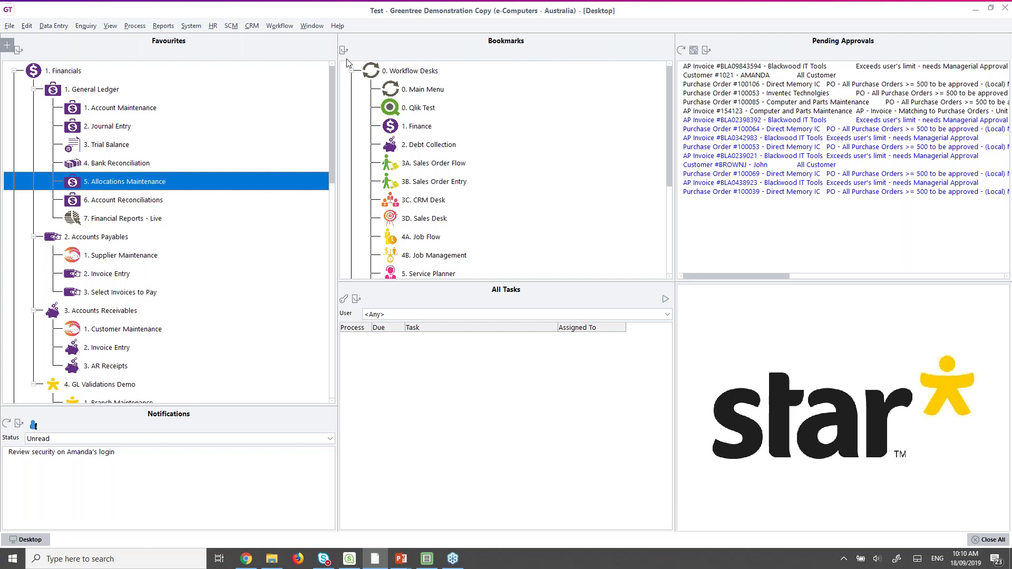
Step: Create and save a new branch with code 04, name Adelaide and GL account structure segment 40
drag(332, 70, 323, 128)
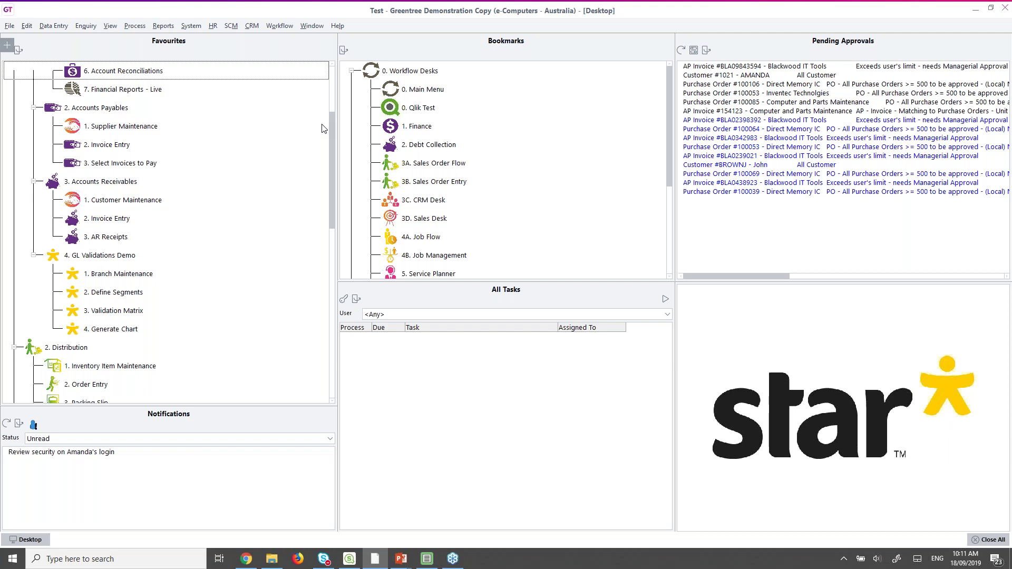
click(115, 277)
double_click(115, 277)
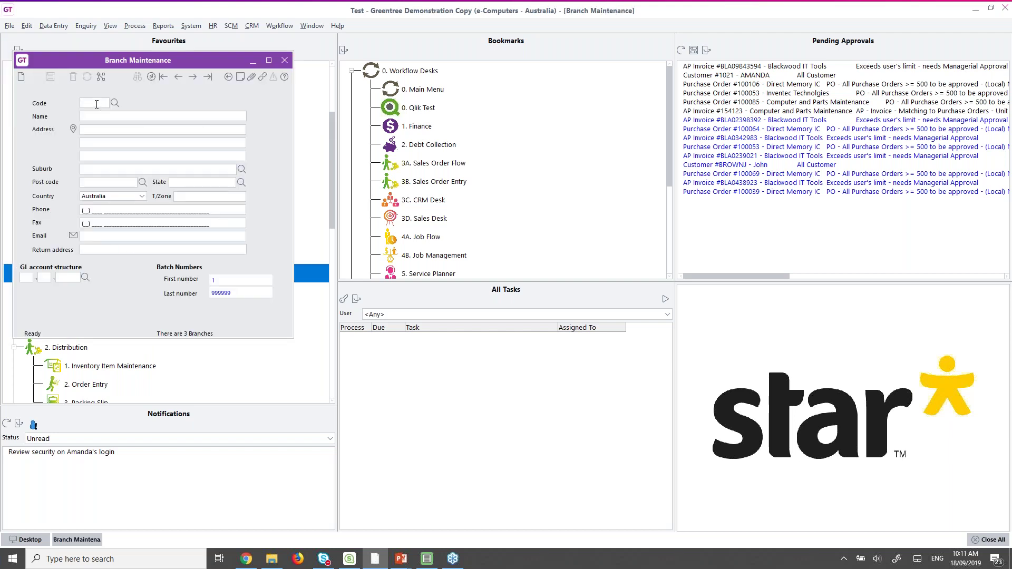
text(04)
click(101, 114)
text(Adelaide)
click(29, 277)
text(40)
key(Tab)
click(50, 77)
click(284, 60)
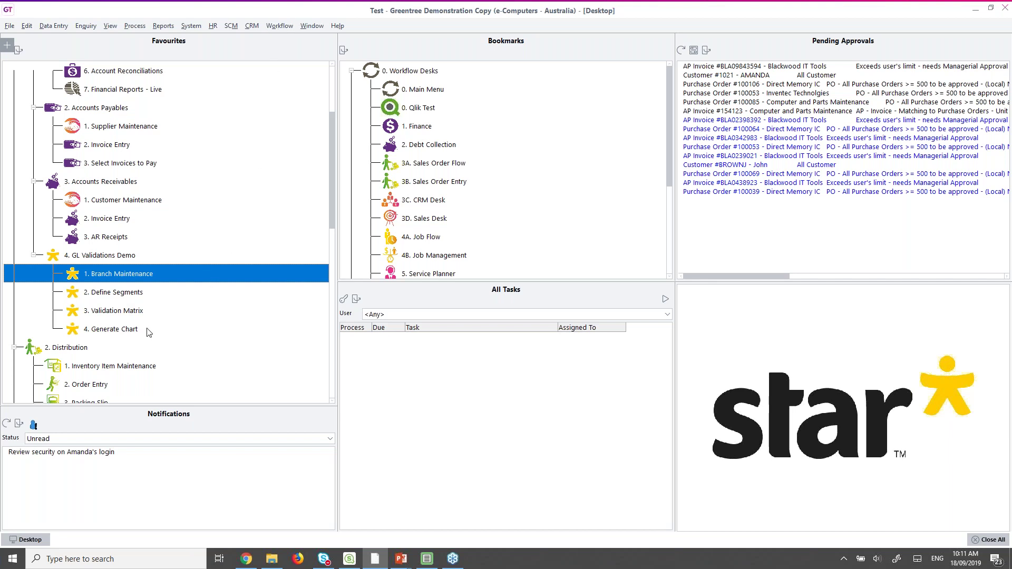
Step: Add code 40 with the default company and description Adelaide to segment 1 (Branch), save it and close Define Segments
double_click(121, 292)
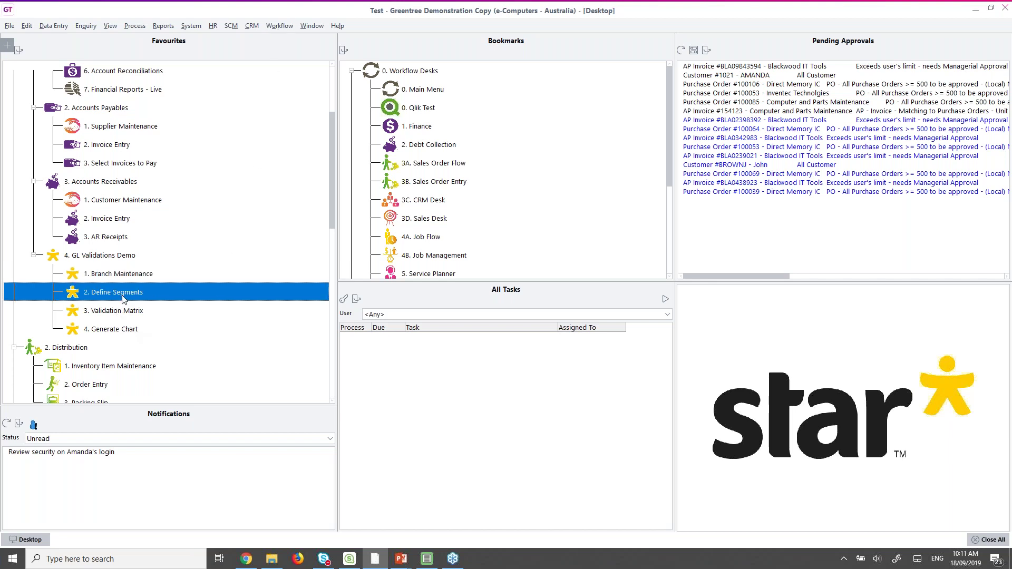
click(79, 94)
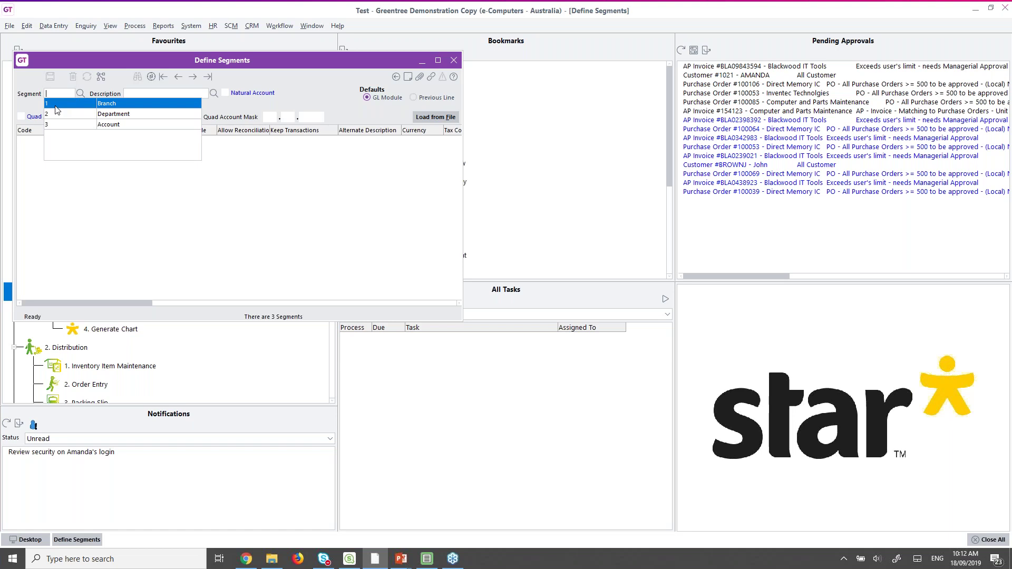
click(55, 104)
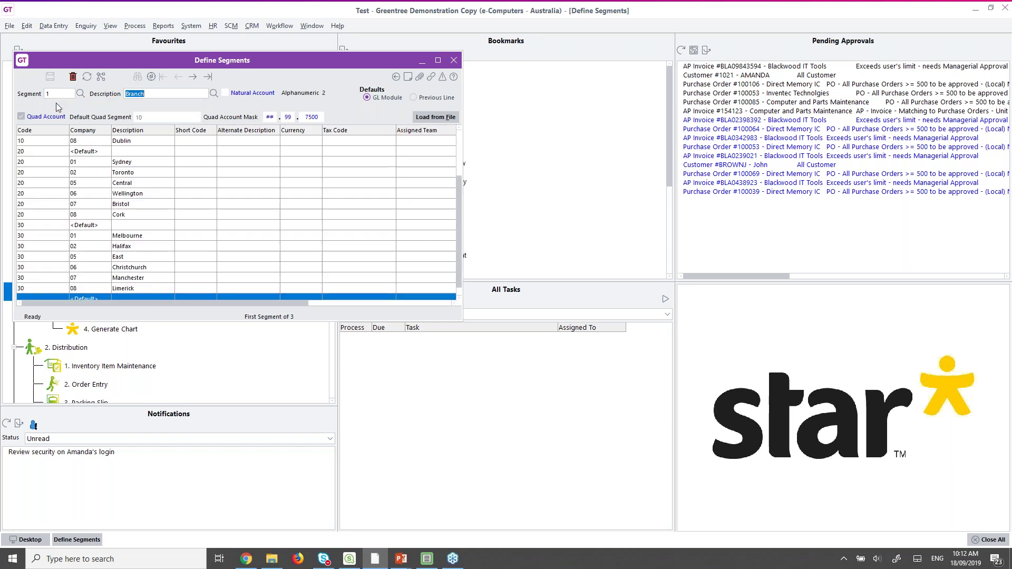
click(44, 297)
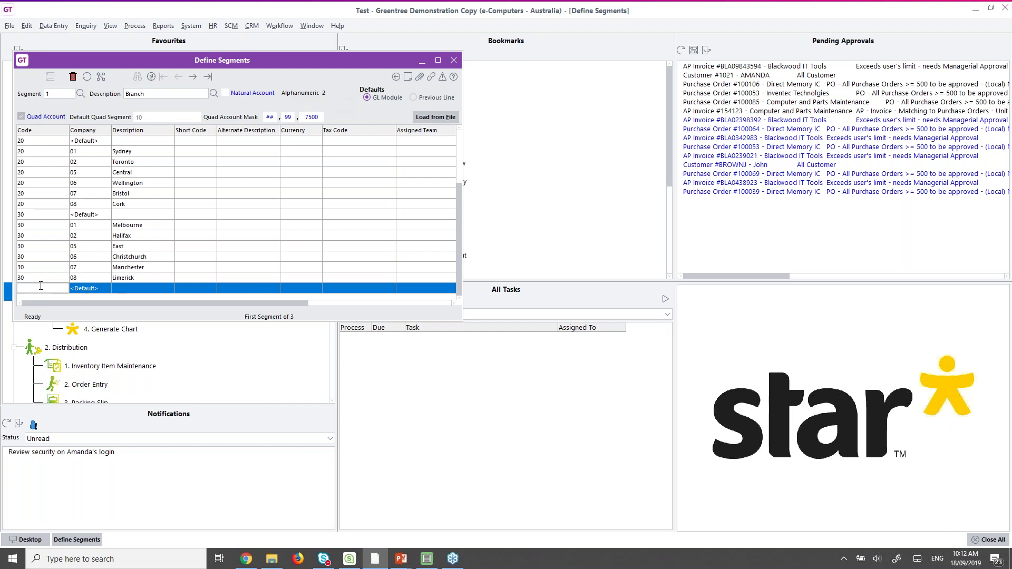
text(40)
click(99, 291)
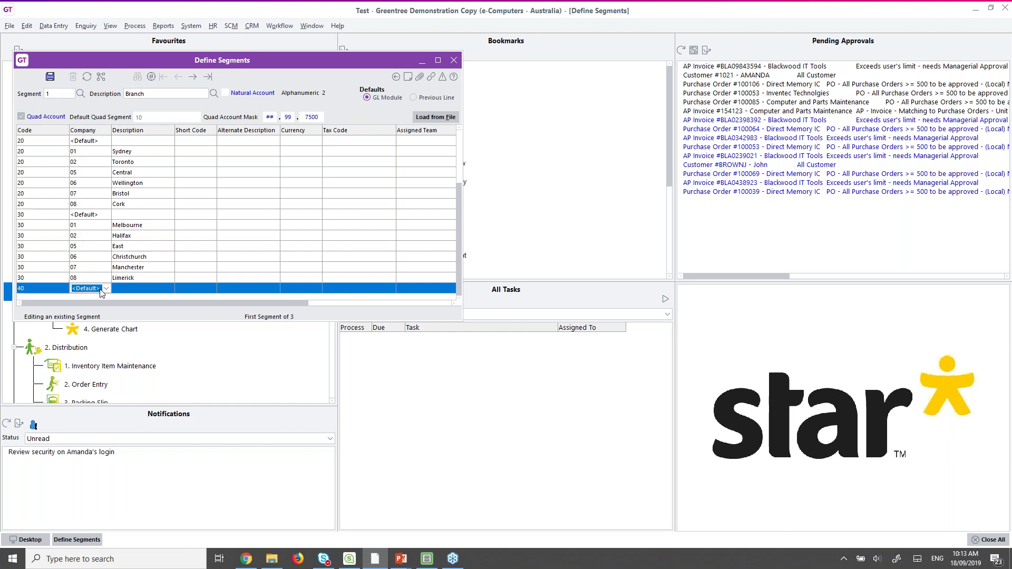
click(100, 290)
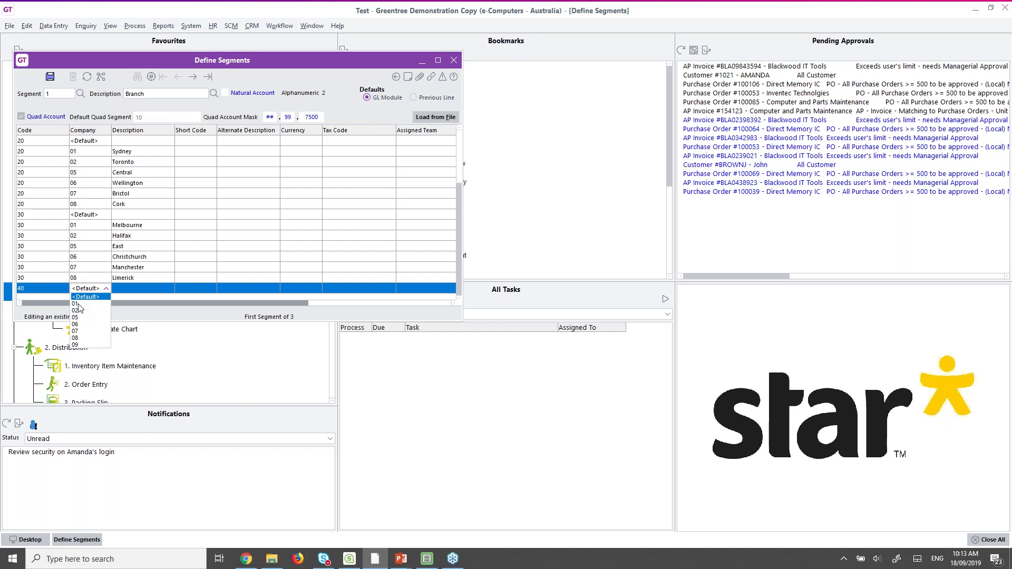
click(129, 288)
text(Adelaide)
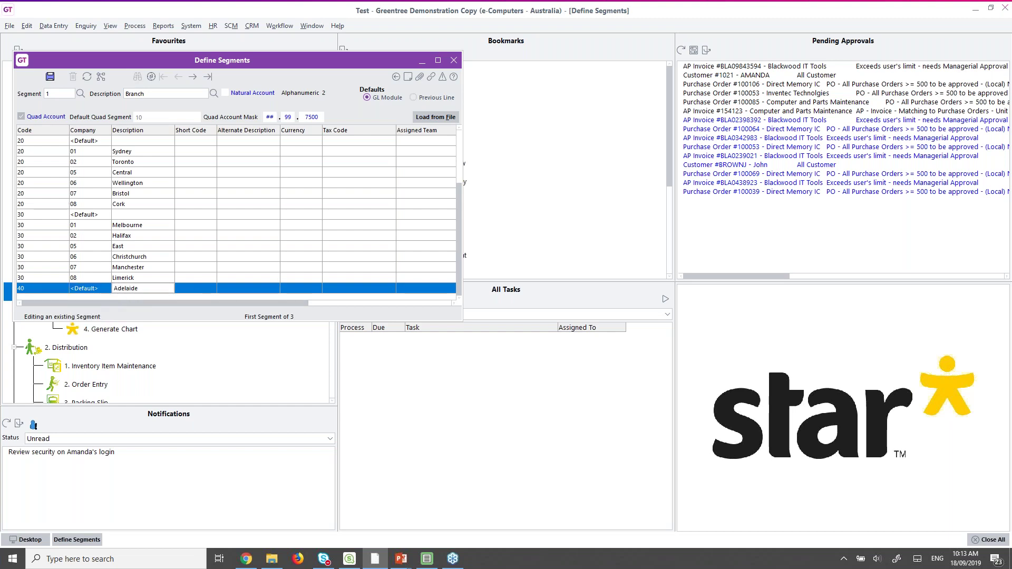
key(Tab)
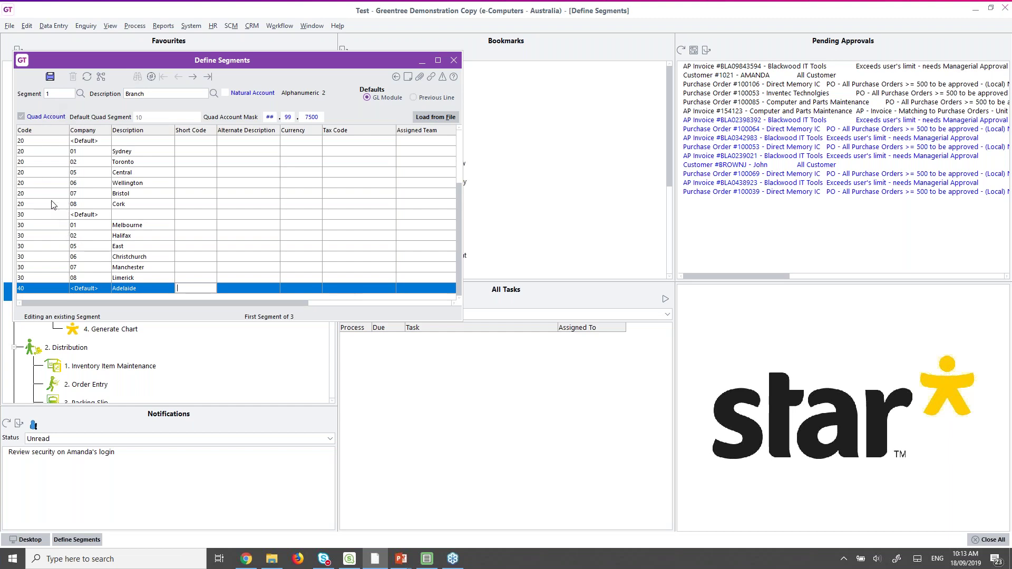
click(50, 77)
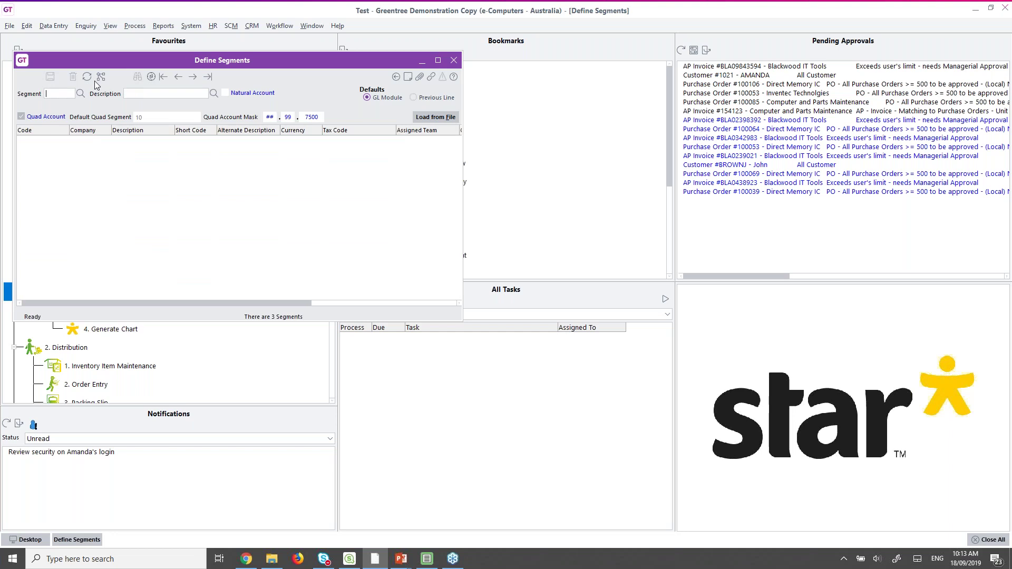
click(453, 60)
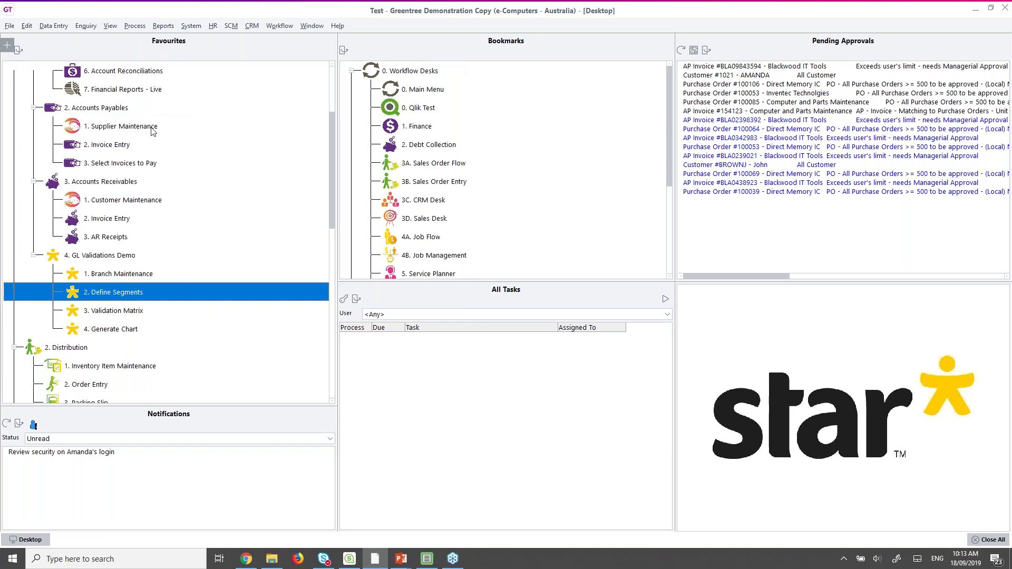
Step: Start a new validation matrix with ID 04 and the explanation Adealiade
click(128, 315)
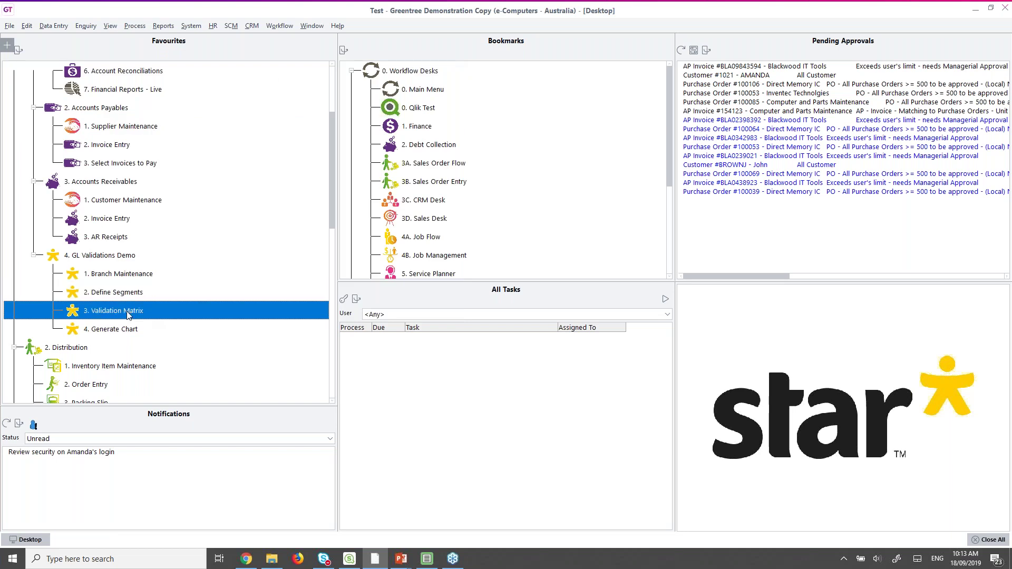
double_click(127, 313)
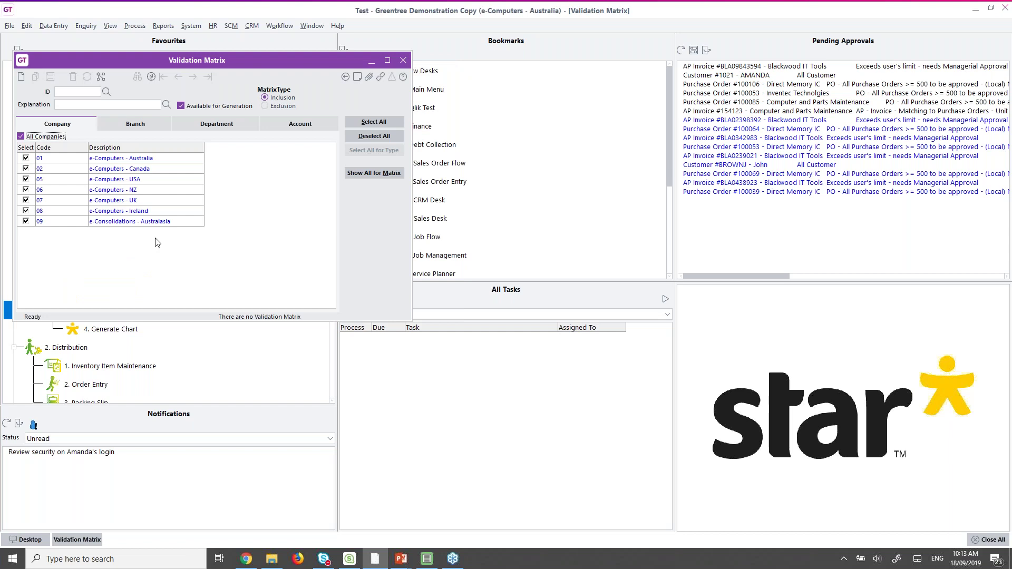
click(84, 93)
click(79, 92)
text(04)
key(Tab)
text(Adealiade)
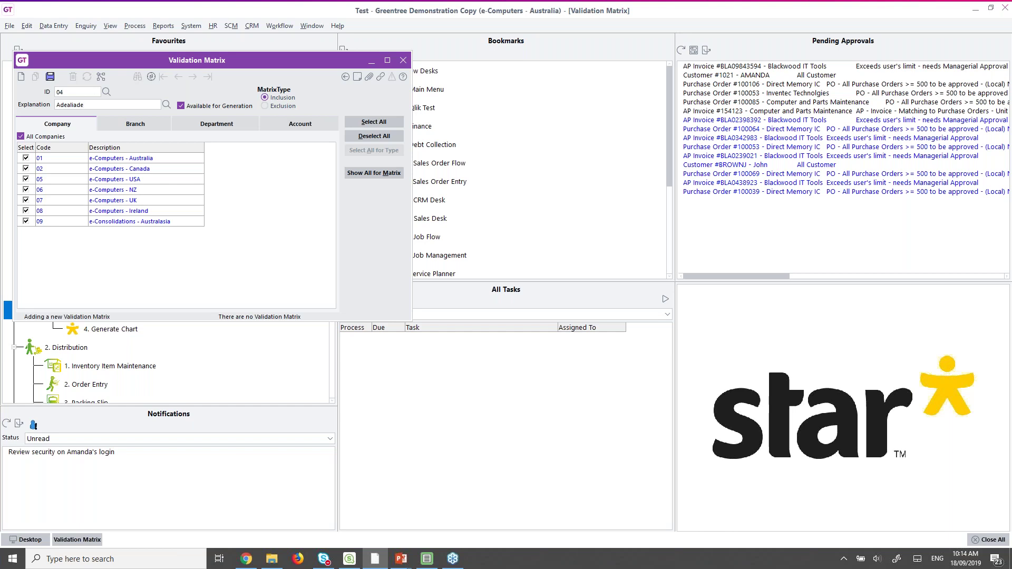
Step: Correct the matrix explanation to Adelaide and restrict its companies to 01, e-Computers - Australia
key(ctrl+a)
text(Adelaide)
click(21, 137)
click(25, 158)
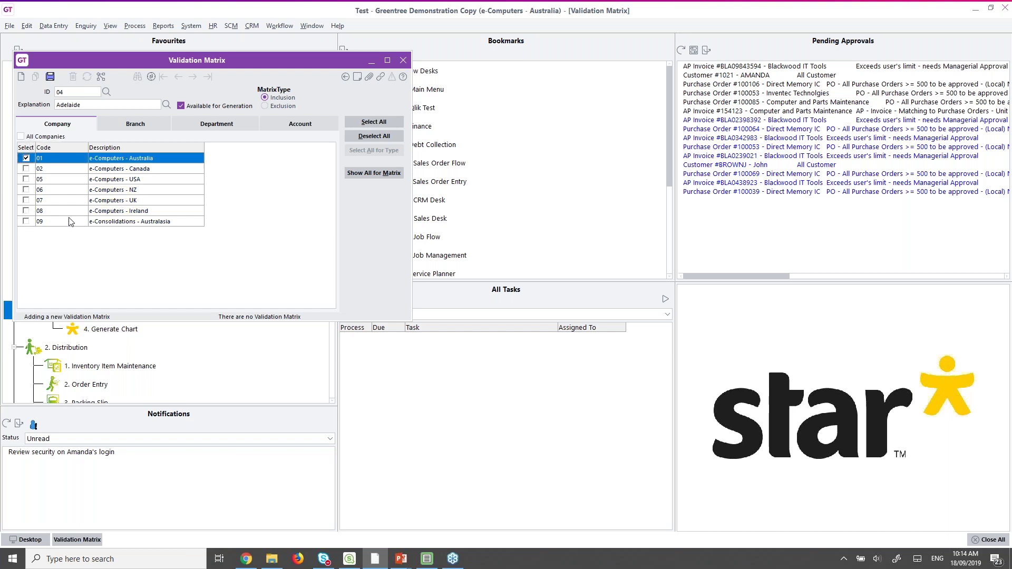
Step: Restrict the matrix to branch segment 40 (Adelaide) and department segments 10 and 30
click(135, 124)
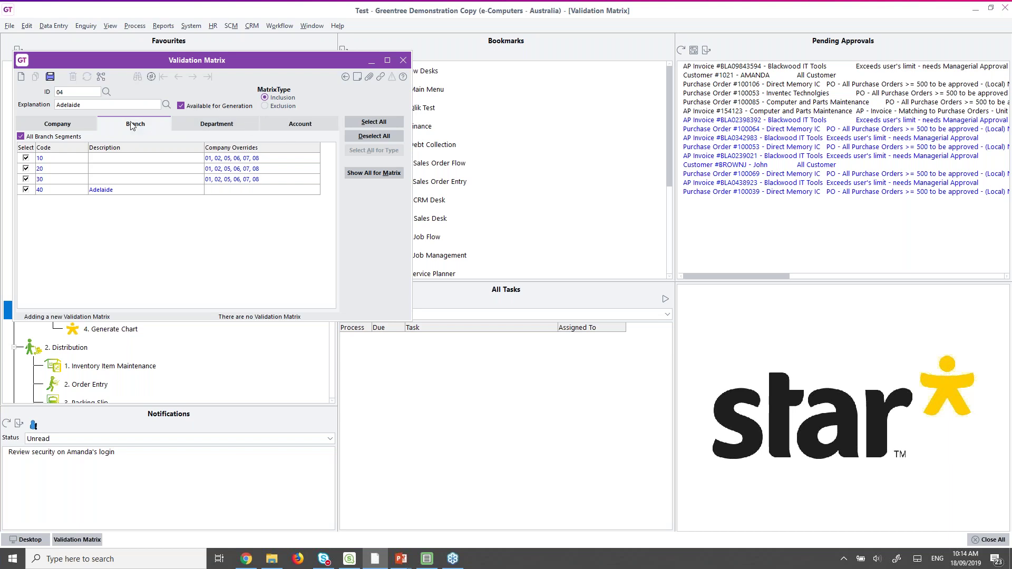
click(47, 138)
click(26, 189)
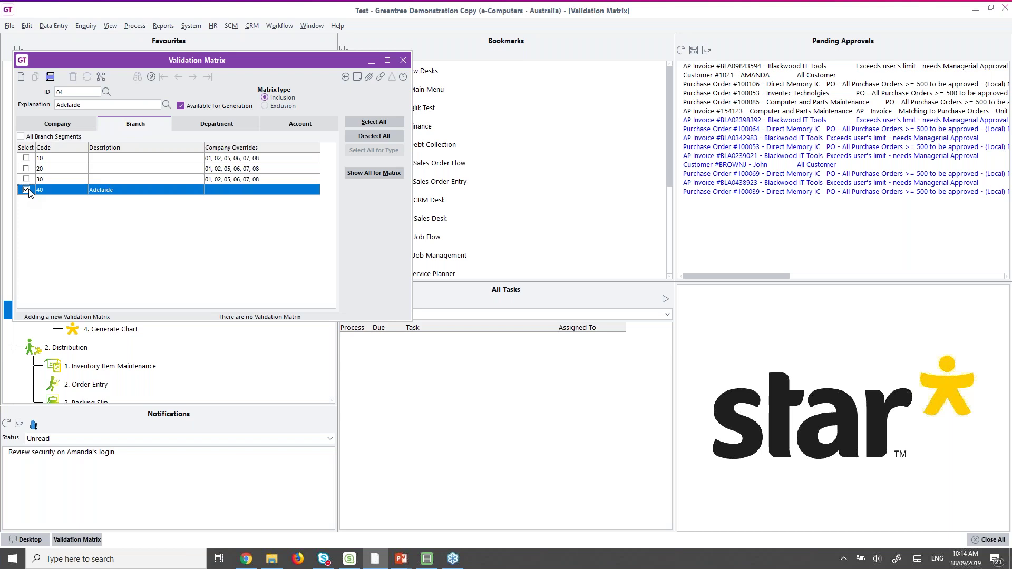
click(228, 126)
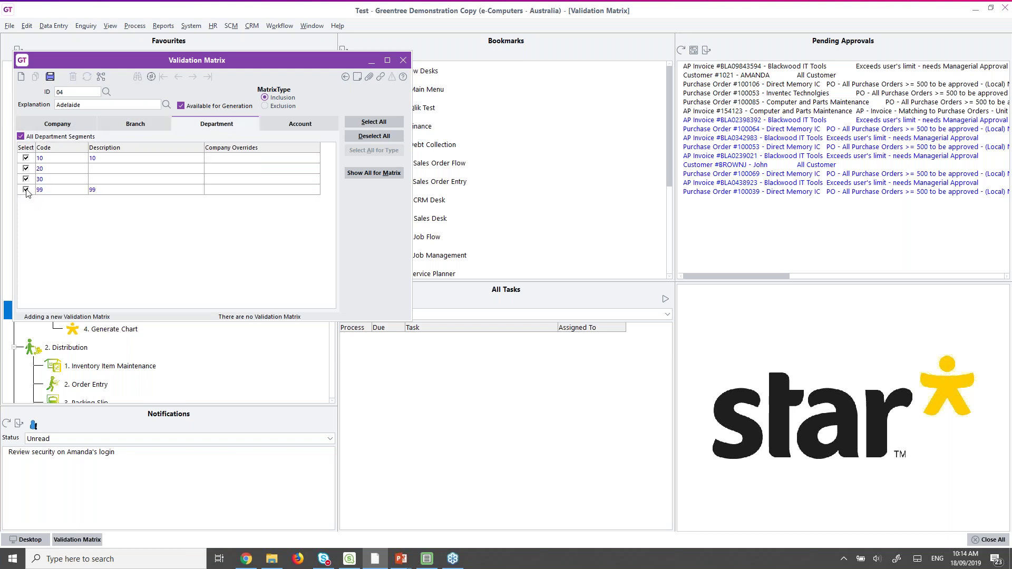
click(20, 136)
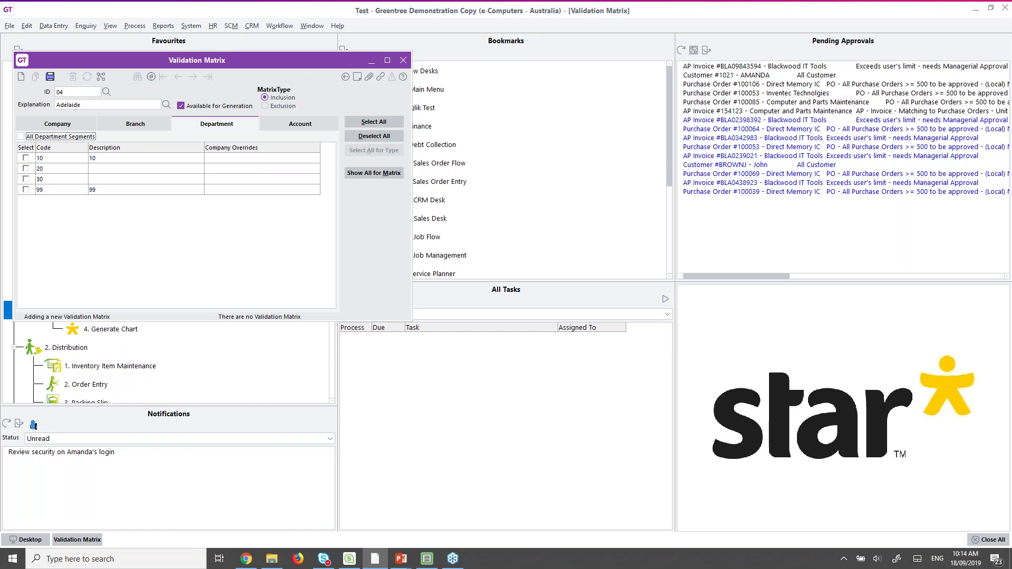
click(26, 158)
click(25, 179)
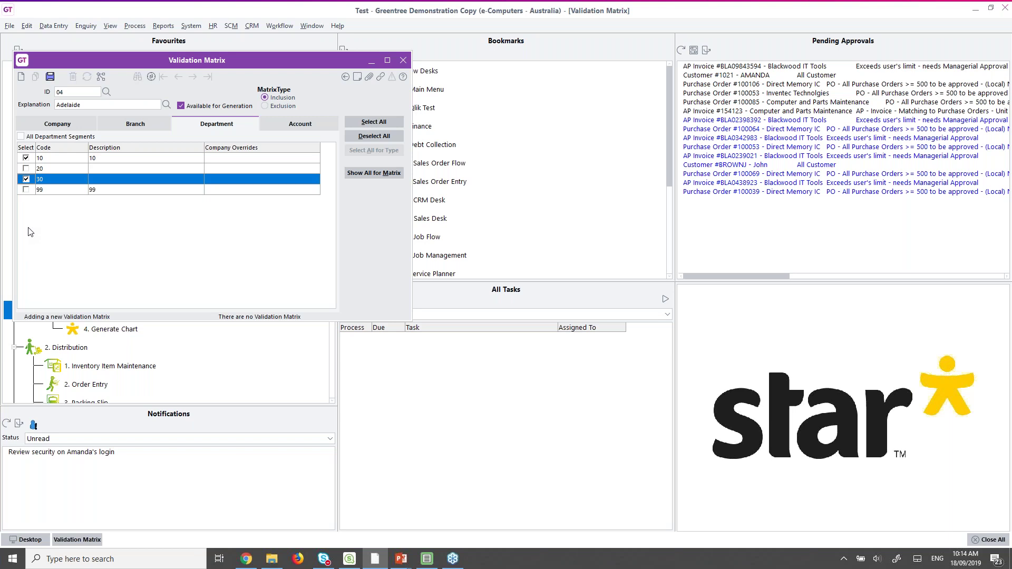
Step: Exclude accounts 1000 Software Income and 2000 COGS-Software from the matrix and save it
click(274, 124)
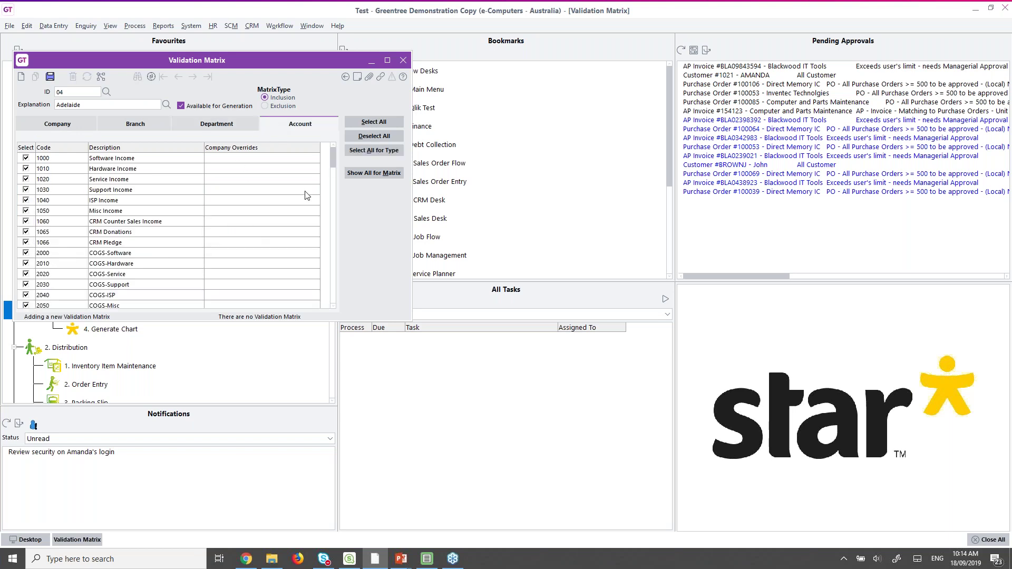
click(26, 158)
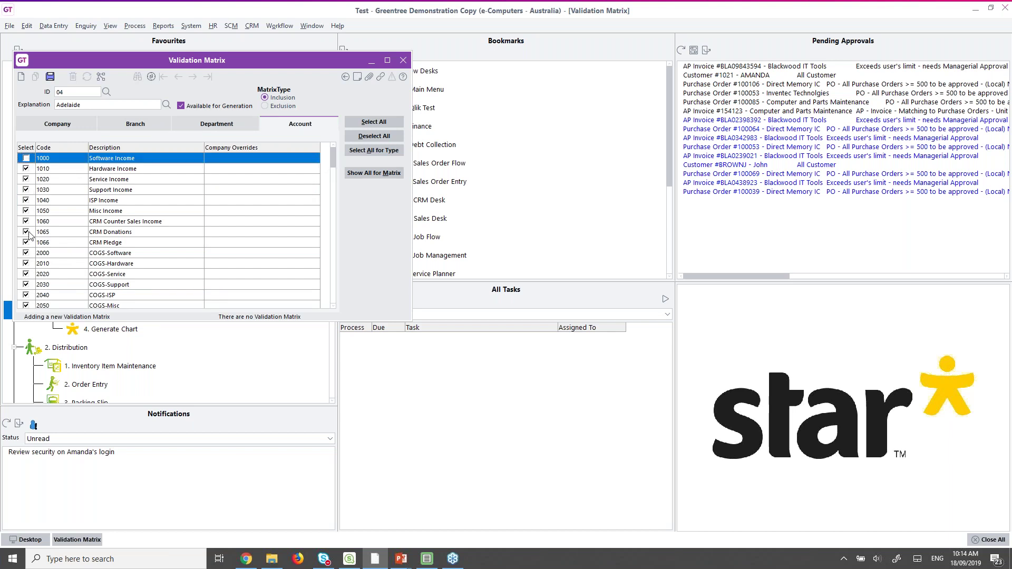
click(26, 253)
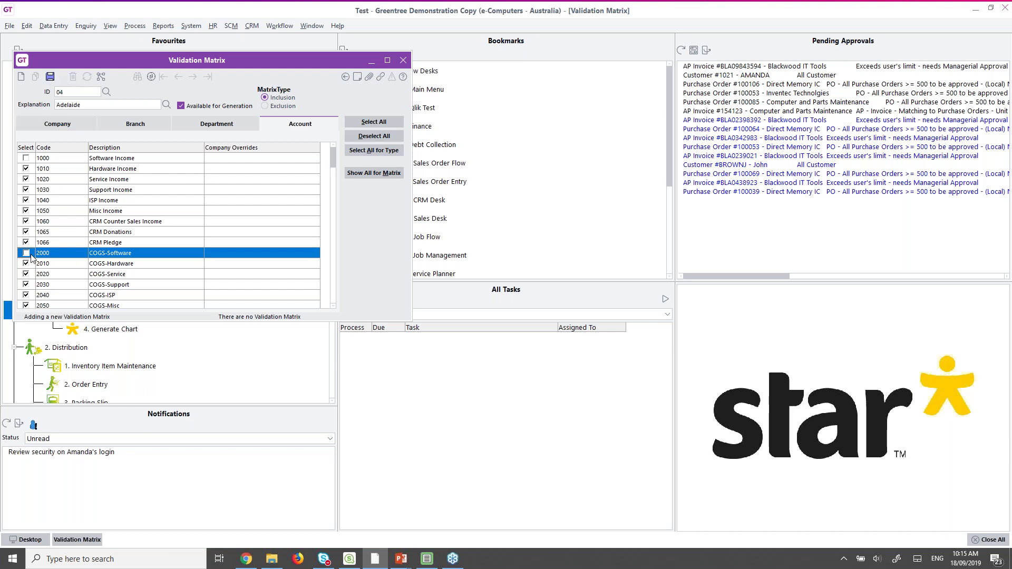
click(51, 78)
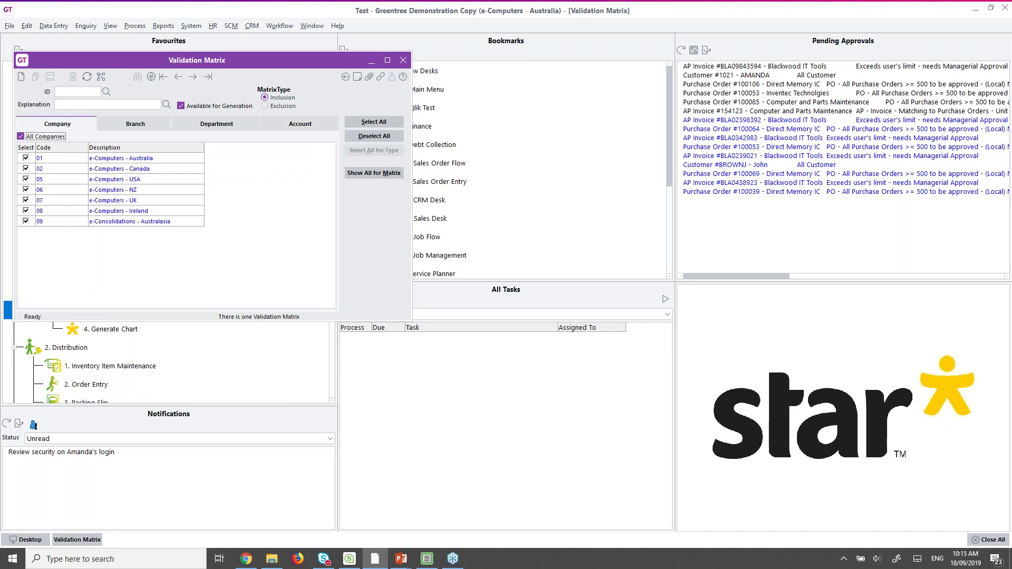
Step: Show all account combinations for matrix 04, review the list, and close it along with the Validation Matrix
click(365, 174)
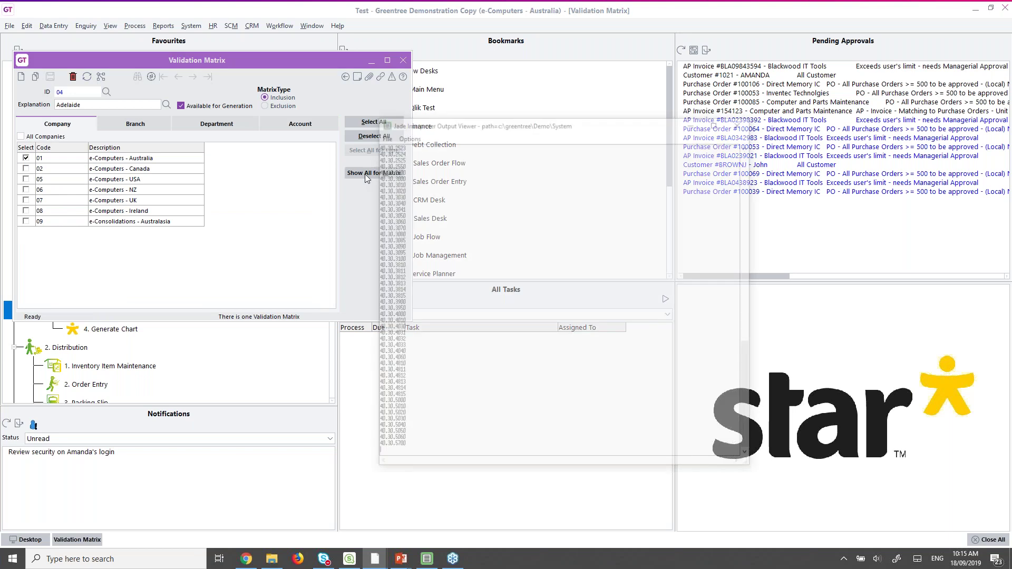
drag(750, 387, 734, 181)
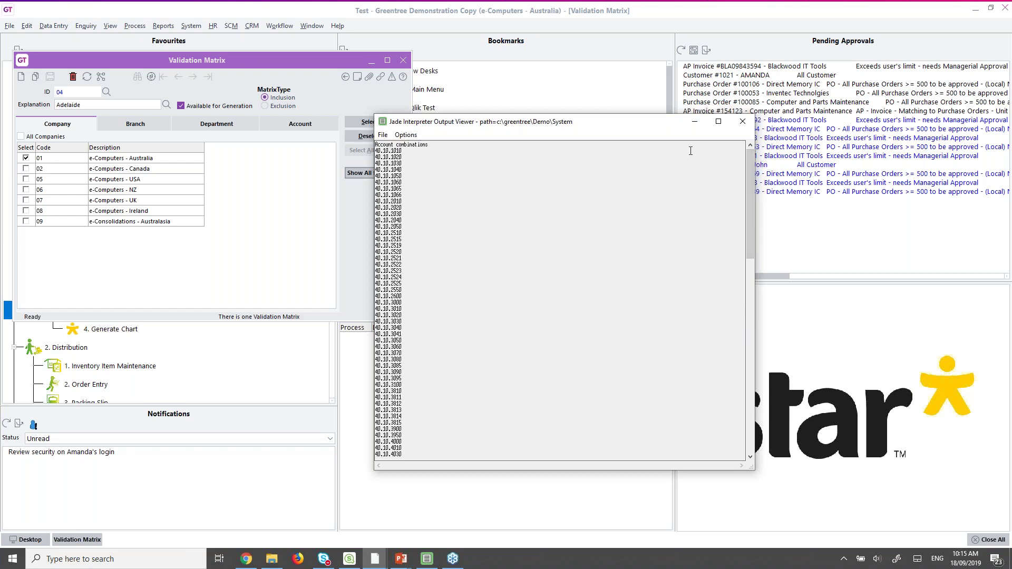
click(744, 125)
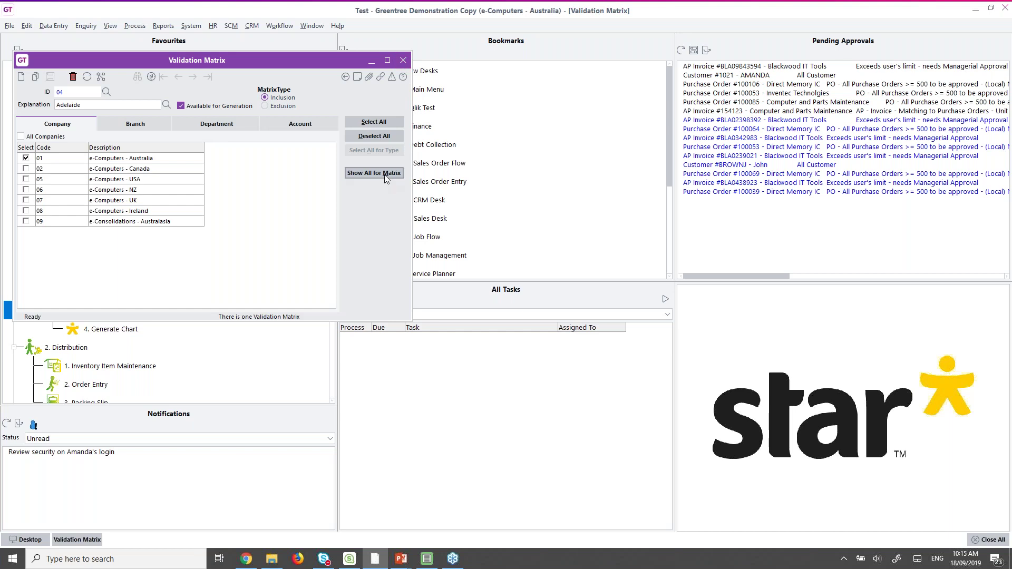
click(404, 61)
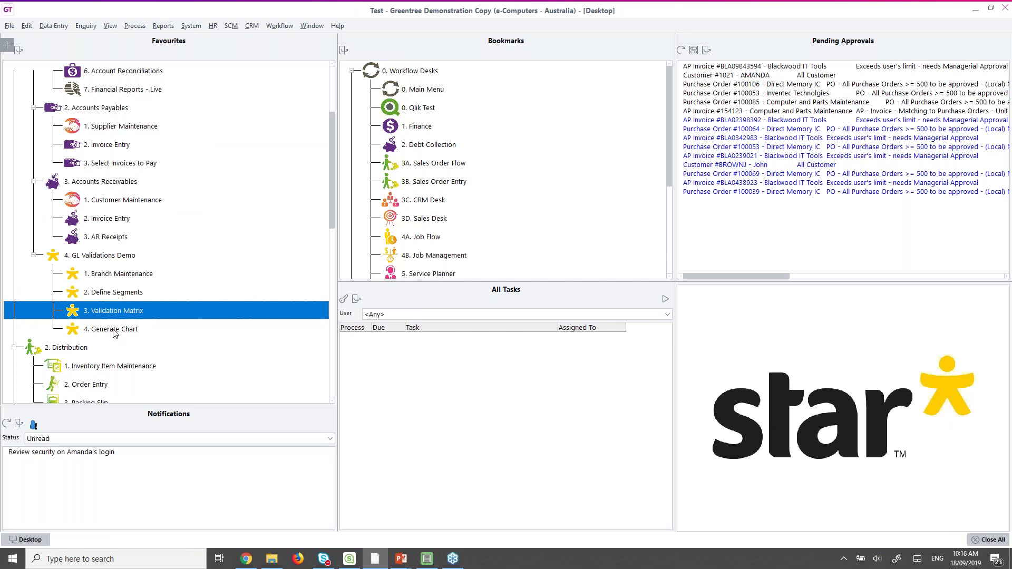
Step: Open Generate Chart and run Generate Chart of Accounts in display-only mode with the Add option and output to screen
click(114, 330)
double_click(114, 330)
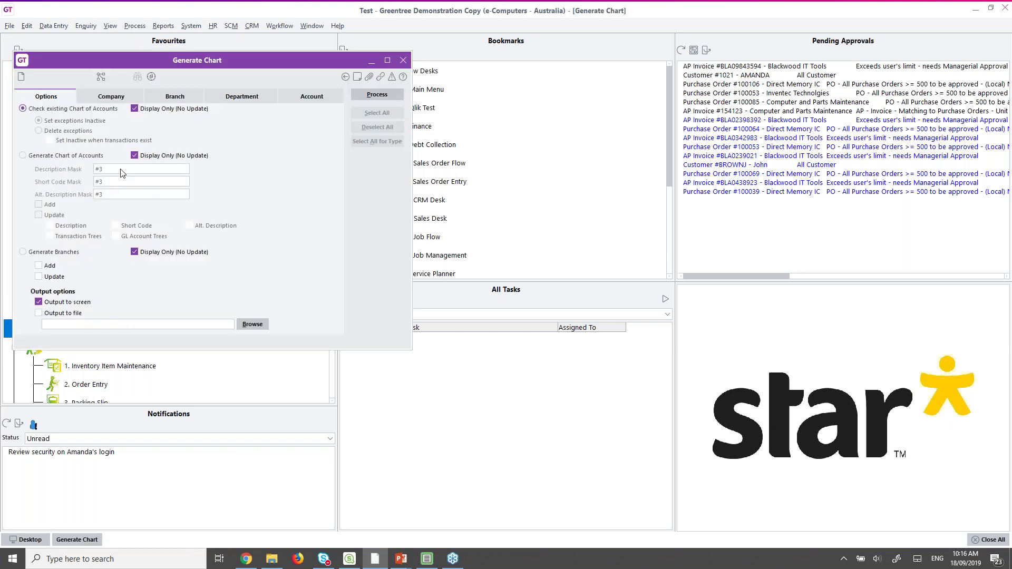
click(44, 112)
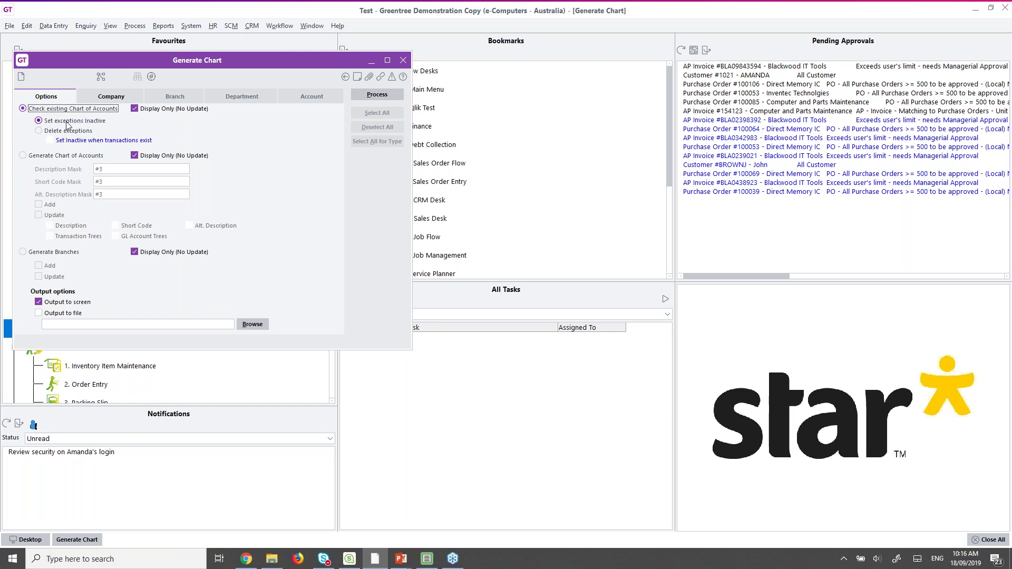
click(23, 156)
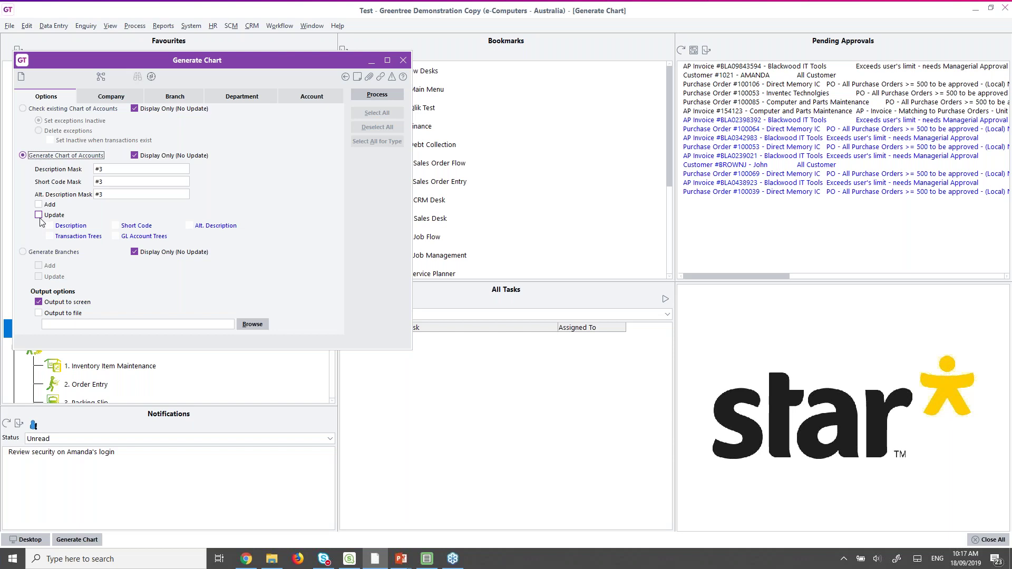
click(39, 204)
click(368, 94)
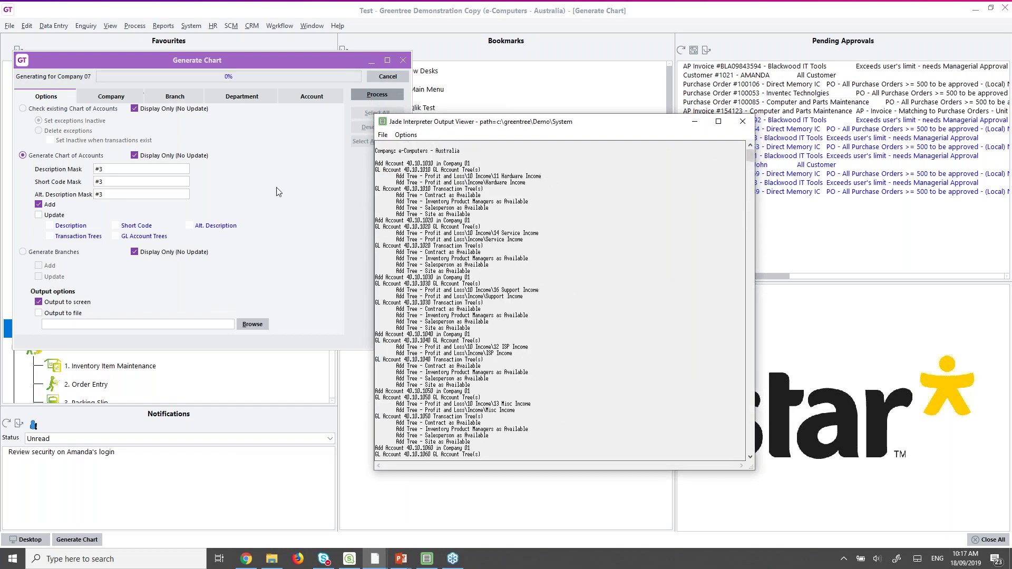
click(506, 293)
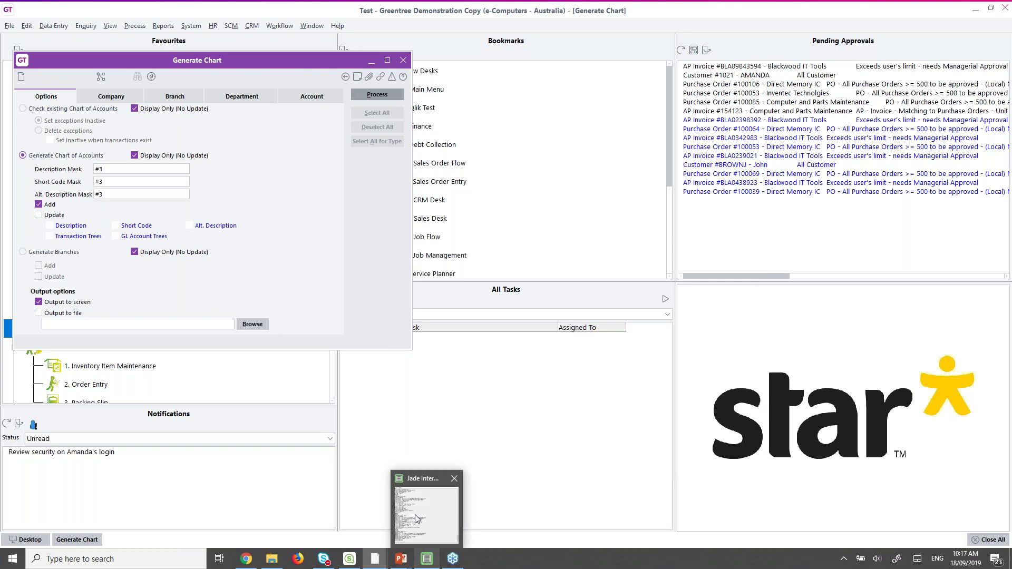
Step: Examine the display-only output for the accounts and trees proposed in each company, and close the output viewer
mouse_move(376, 554)
click(432, 522)
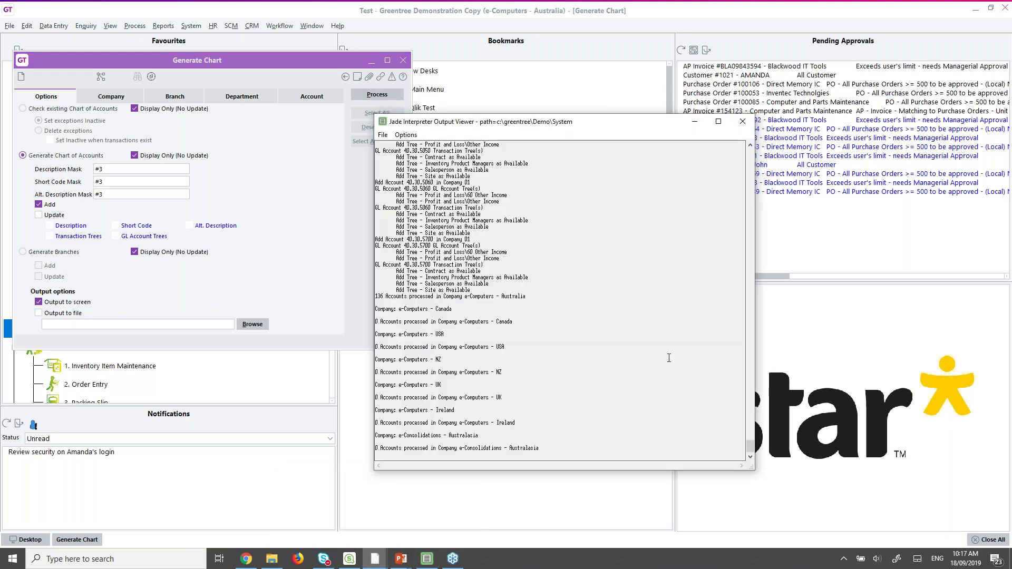
drag(749, 446, 548, 193)
drag(749, 447, 736, 146)
drag(379, 164, 479, 163)
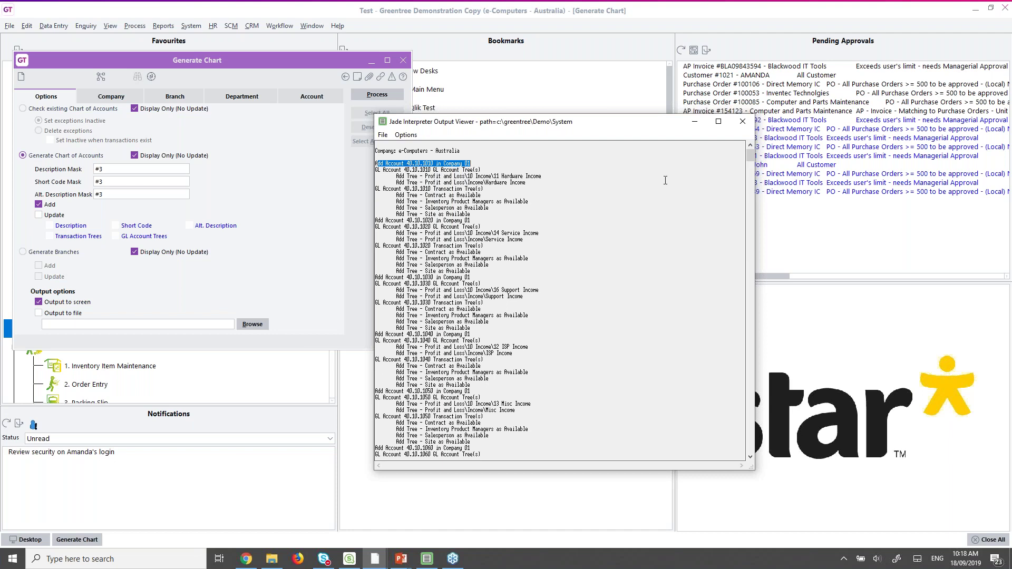
click(742, 122)
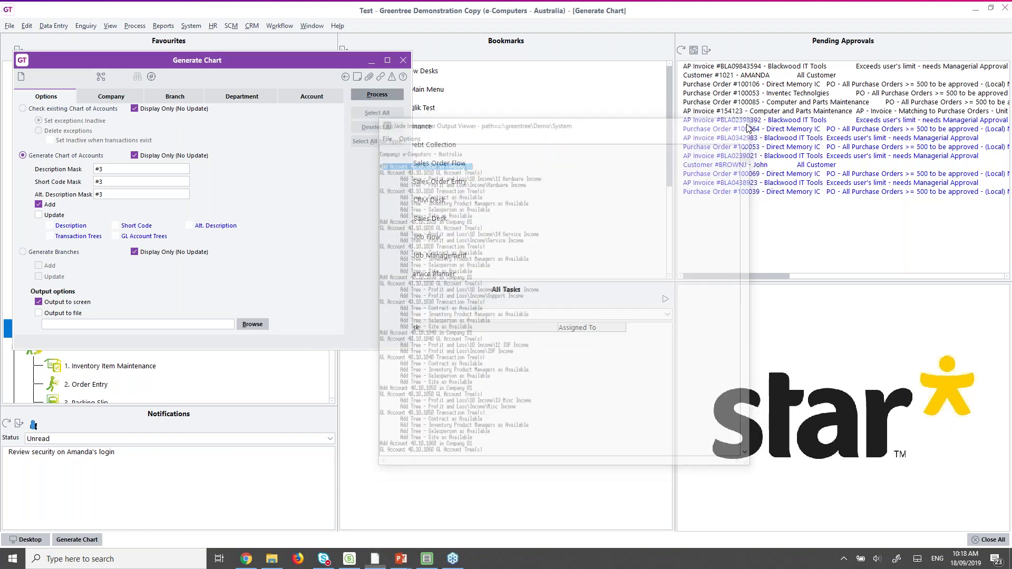
Step: Turn off Display Only for Generate Chart of Accounts and process it to create the new accounts
click(150, 157)
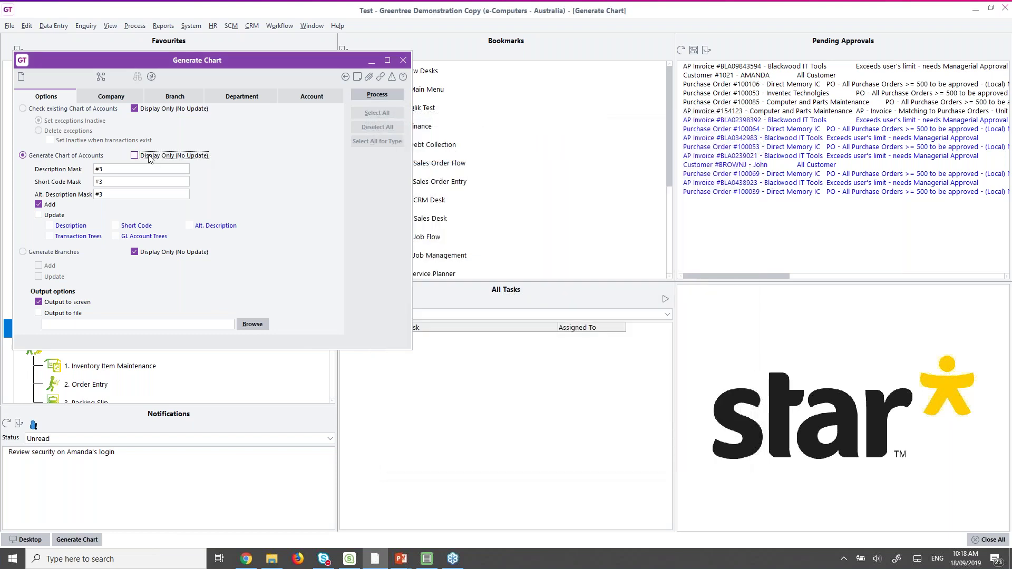
click(375, 94)
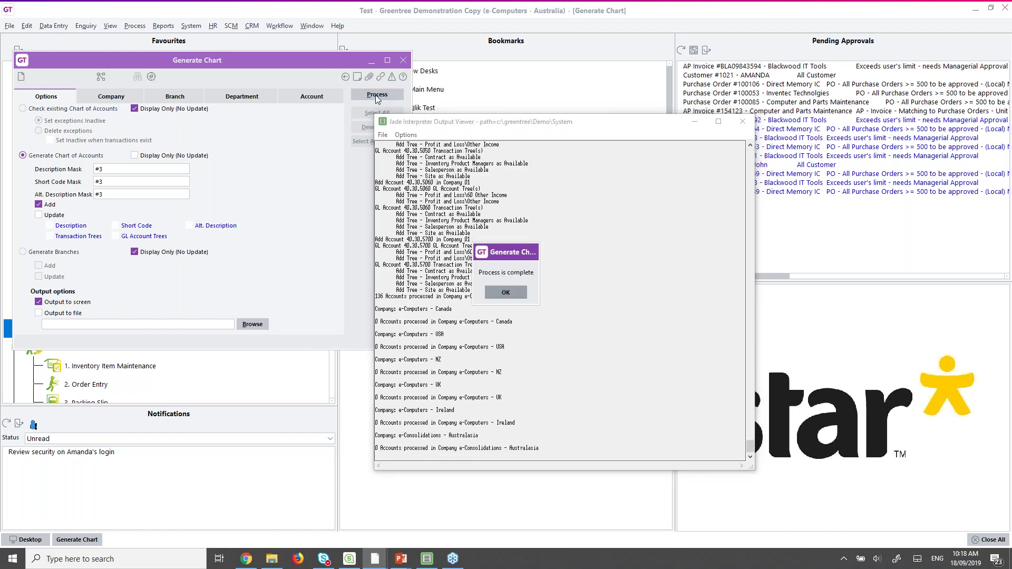
click(506, 291)
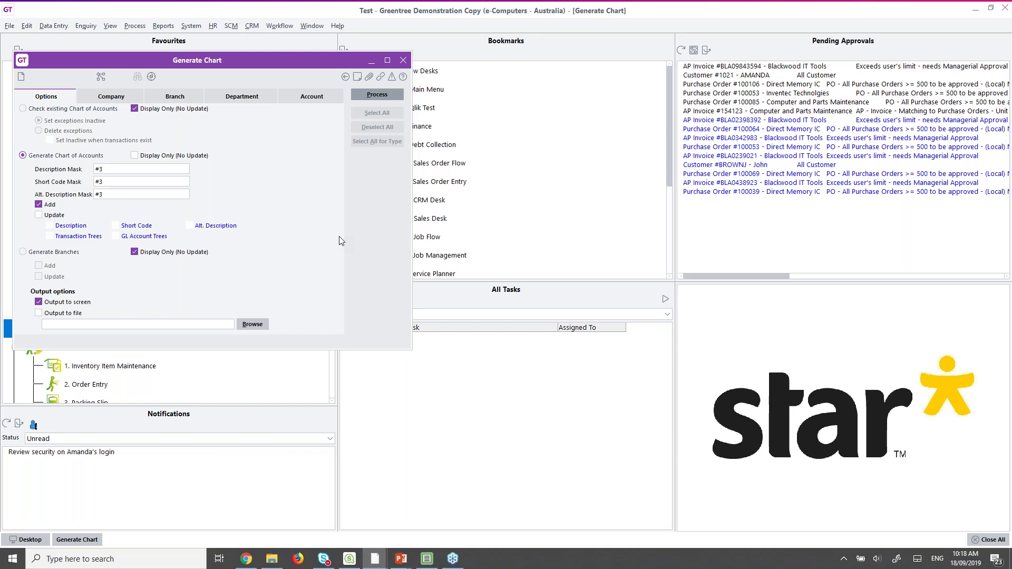
Step: Look up the accounts starting with 40 in GL Account Maintenance, and close it and Generate Chart
click(61, 30)
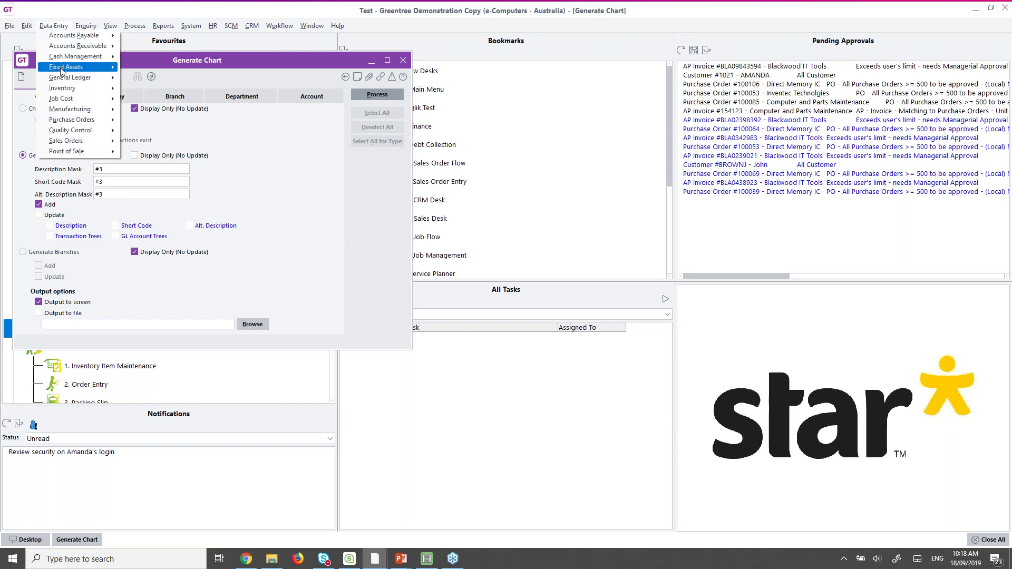
mouse_move(66, 79)
click(152, 79)
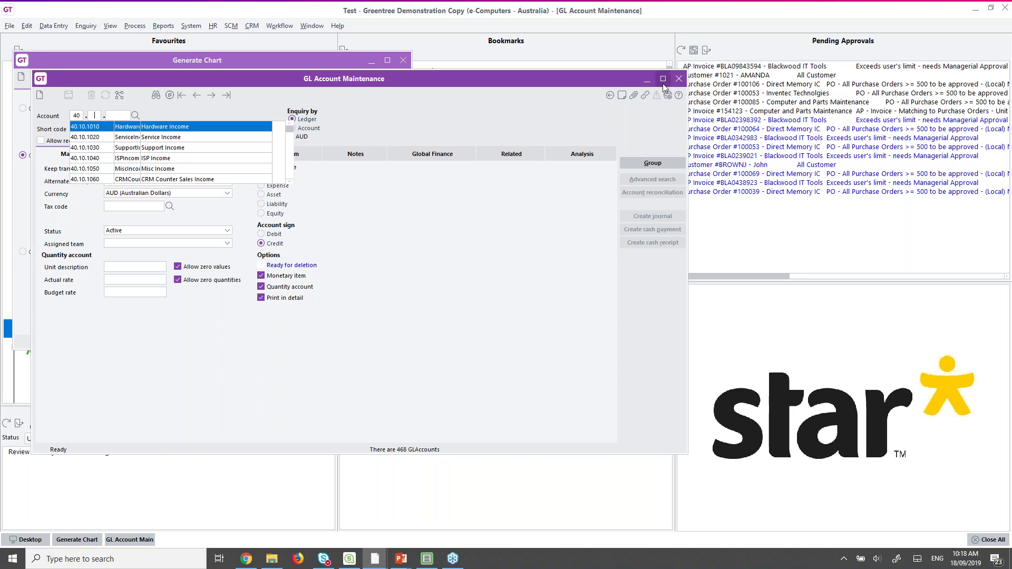
click(678, 79)
click(398, 68)
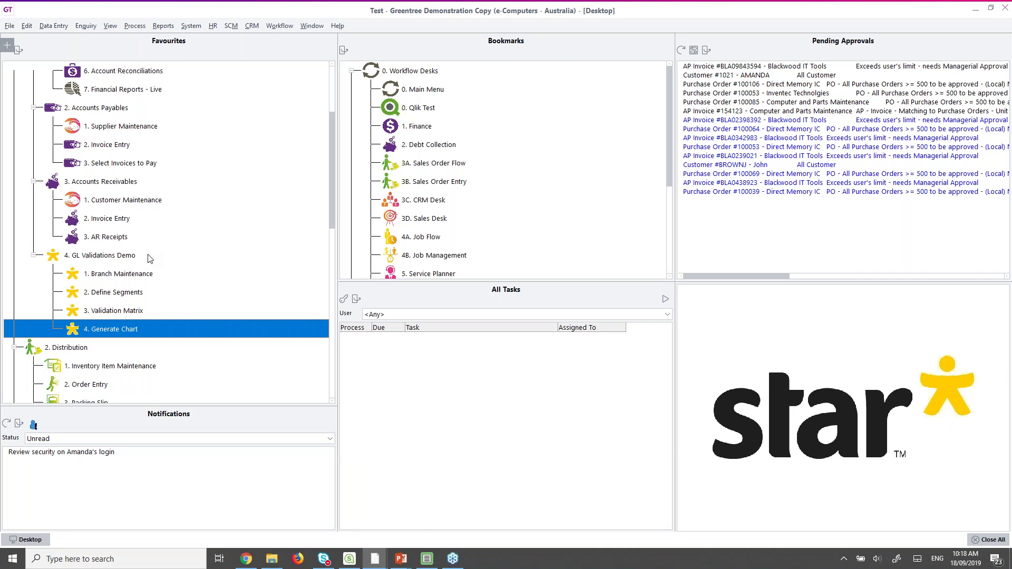
Step: In validation matrix 04, include accounts 1000 and 2000, exclude 1010 Hardware Income and 2010 COGS-Hardware, and save and close it
click(108, 313)
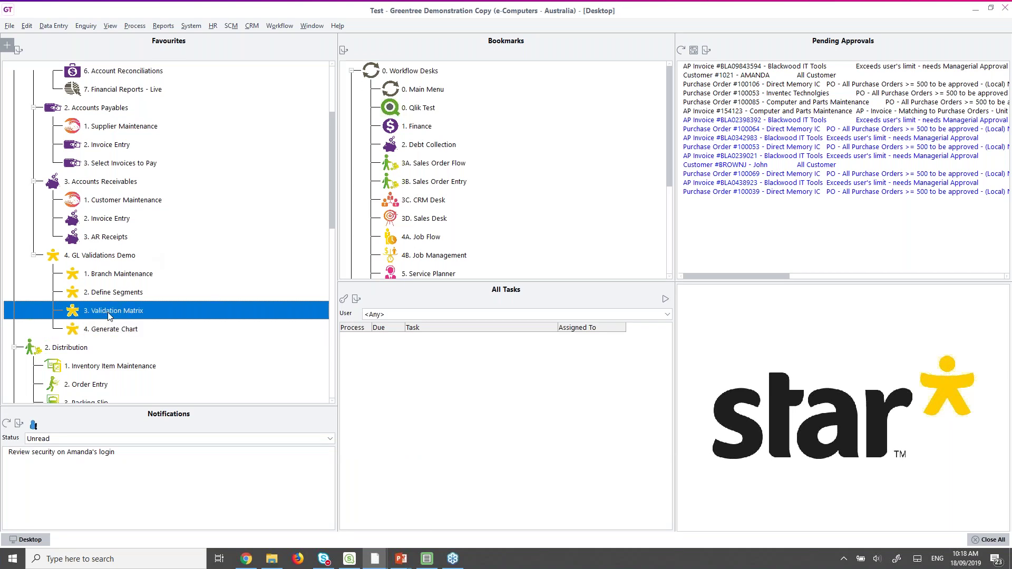
double_click(108, 314)
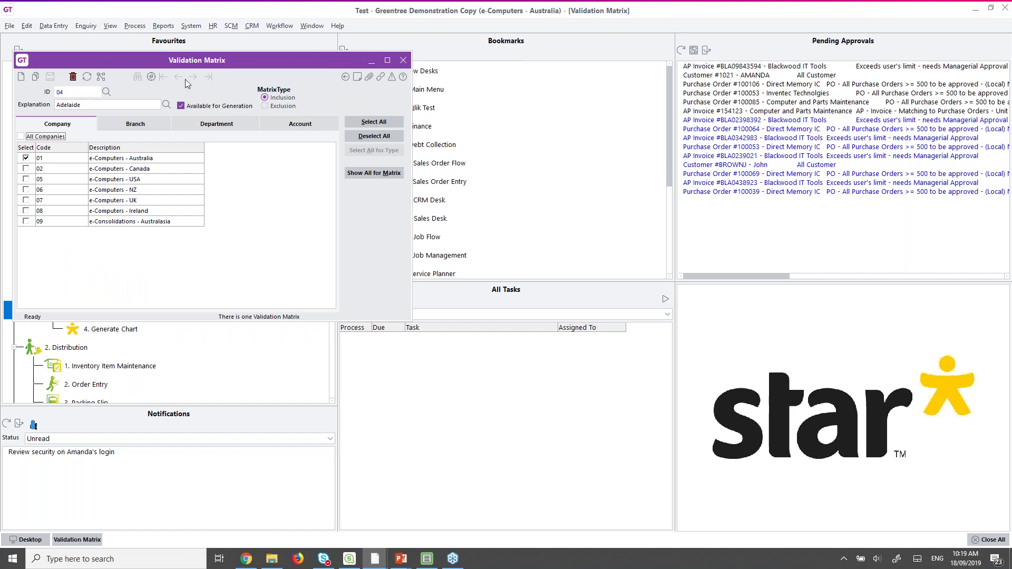
click(274, 126)
click(26, 159)
click(26, 169)
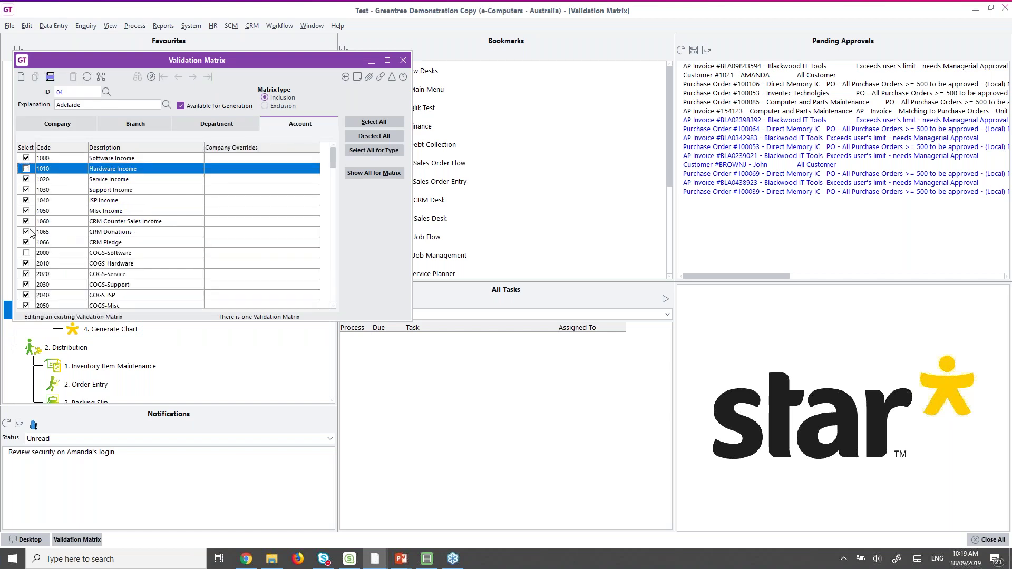
click(26, 253)
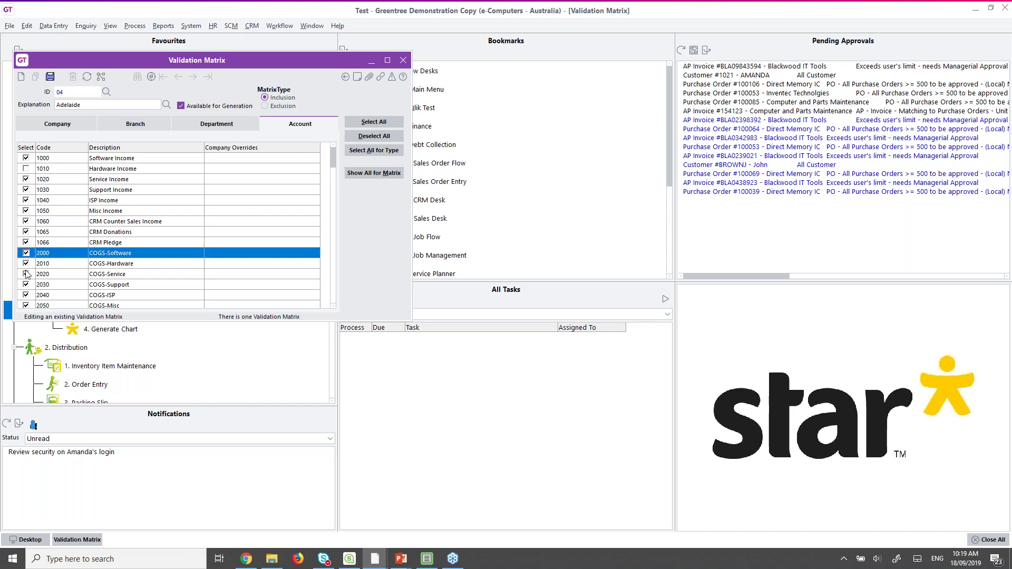
click(26, 264)
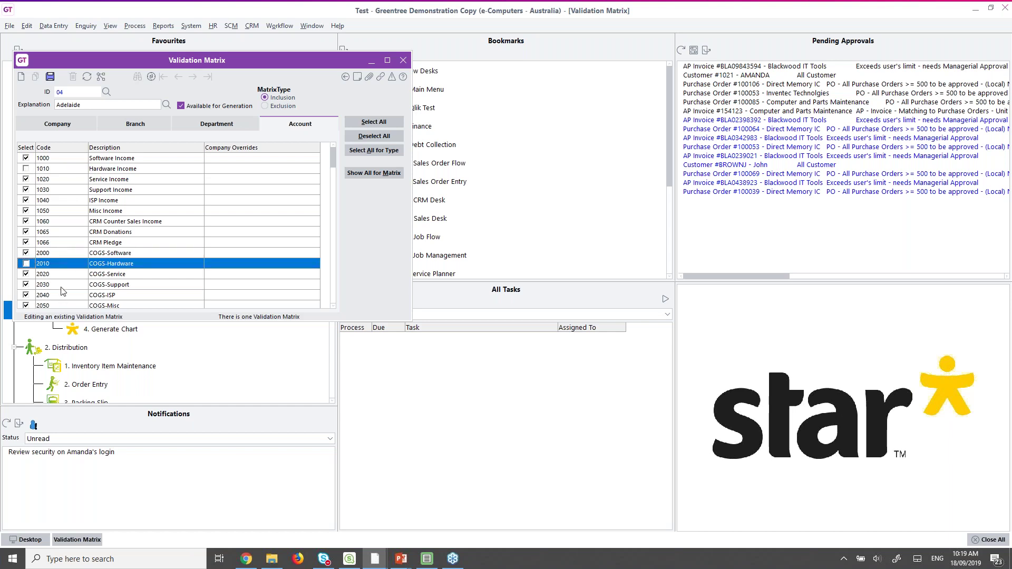
click(50, 77)
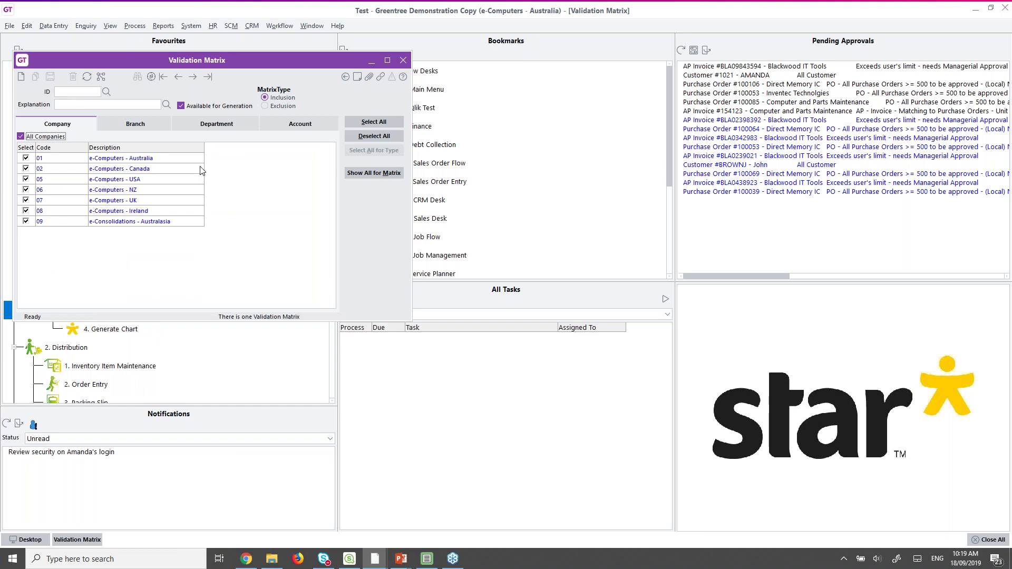
click(403, 61)
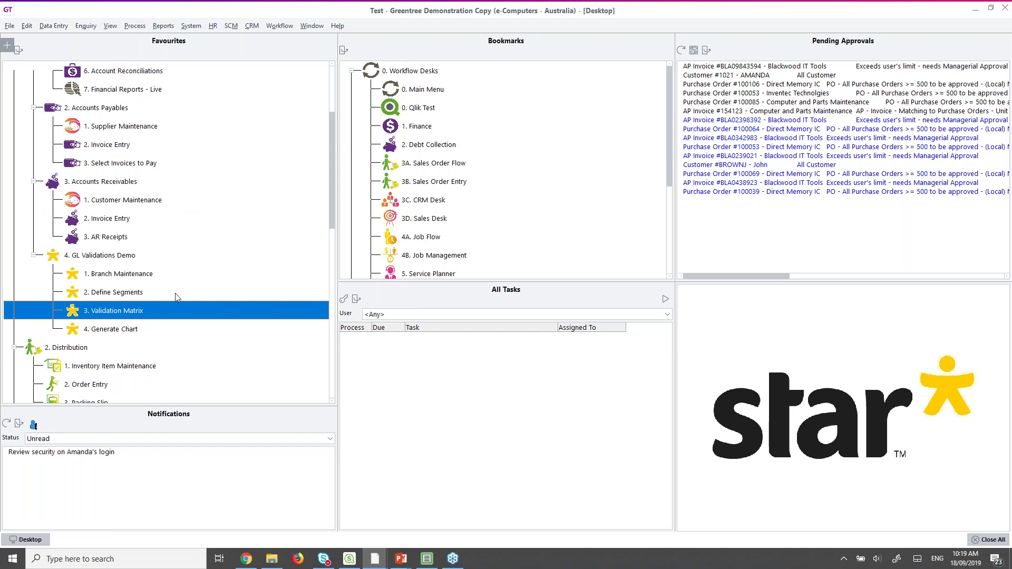
Step: Run Generate Chart of Accounts with Add turned on and Display Only off to update the chart for the revised validation matrix
click(110, 332)
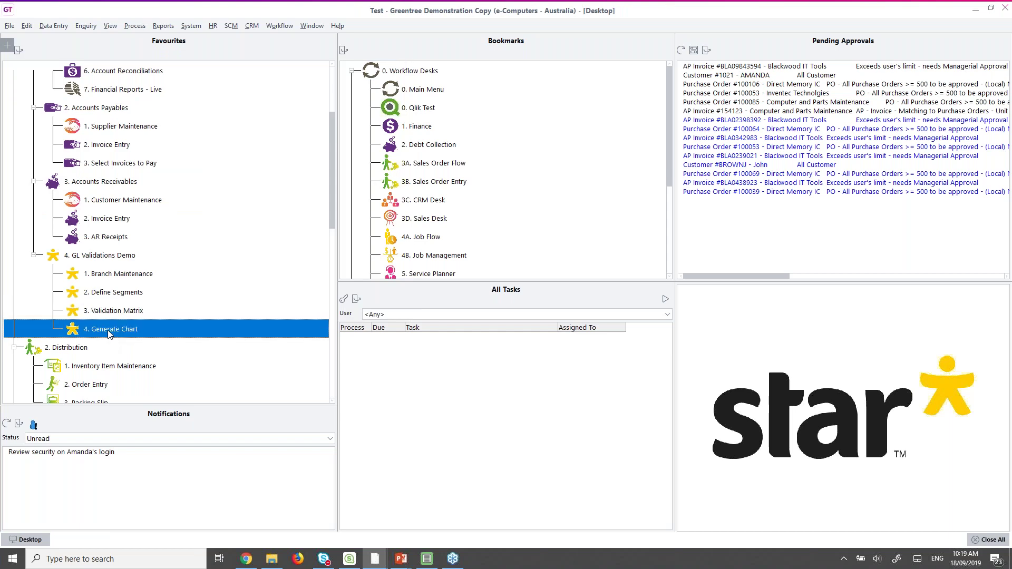
double_click(107, 330)
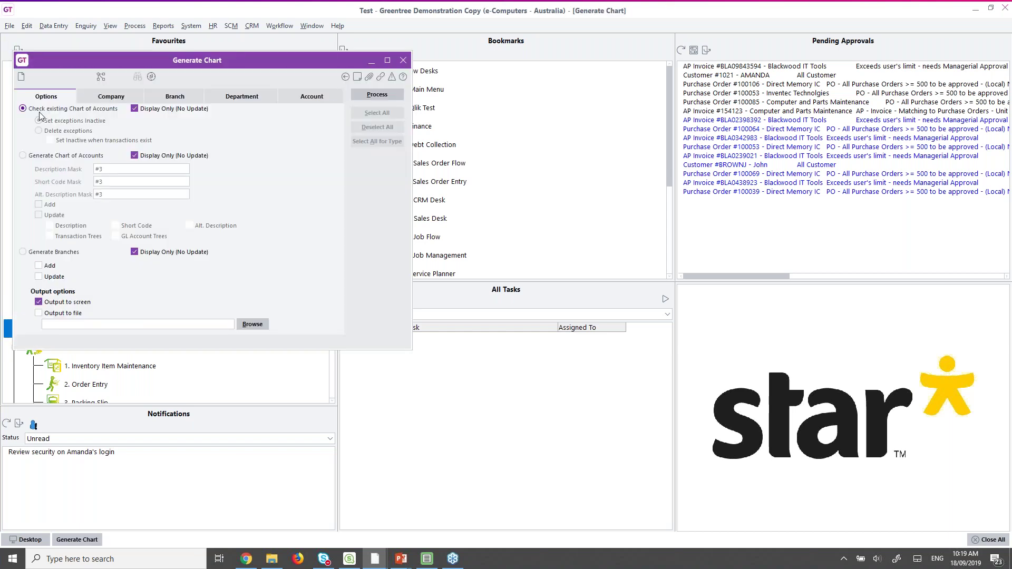
click(33, 155)
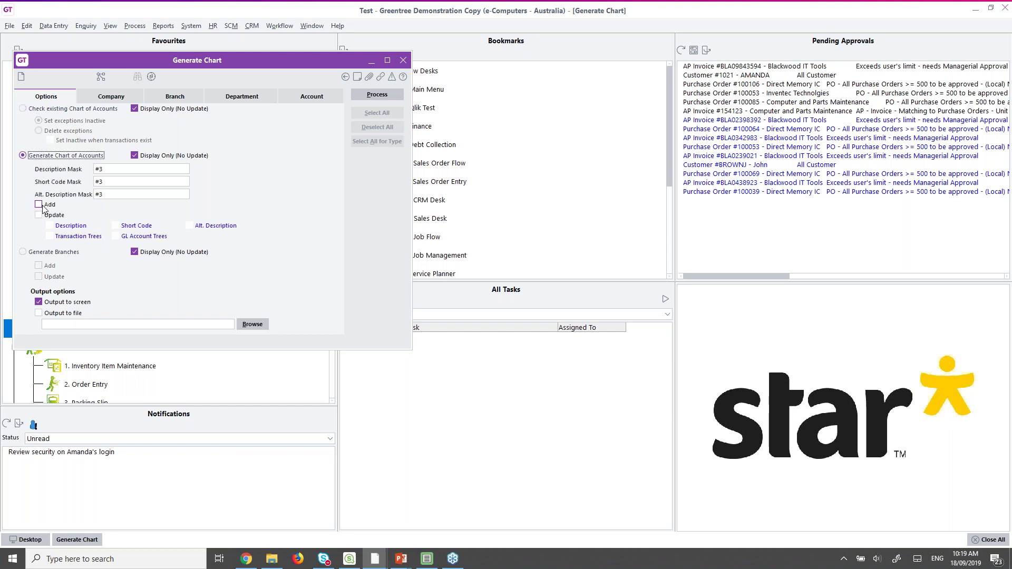
click(39, 205)
click(135, 155)
click(387, 94)
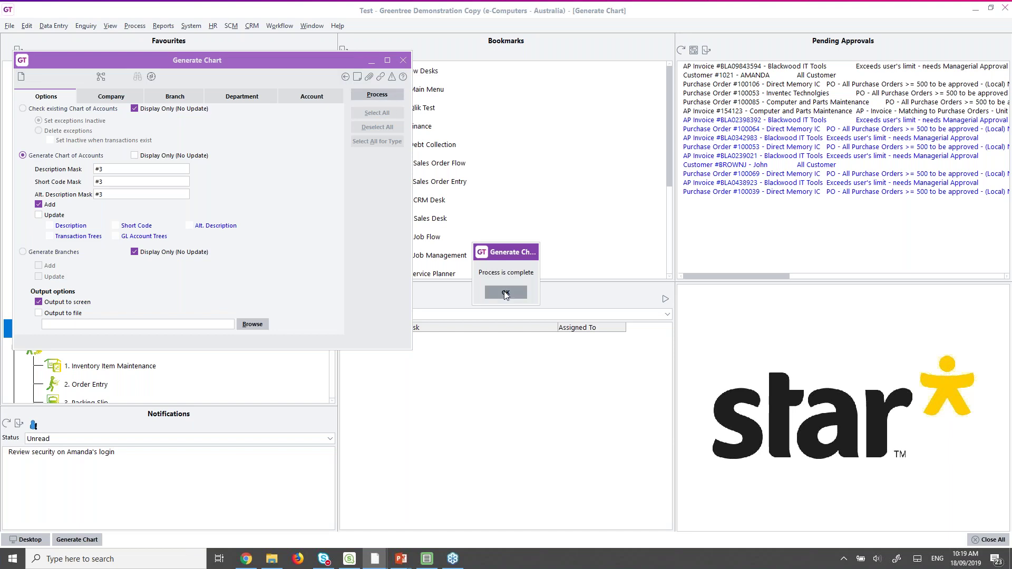
click(505, 293)
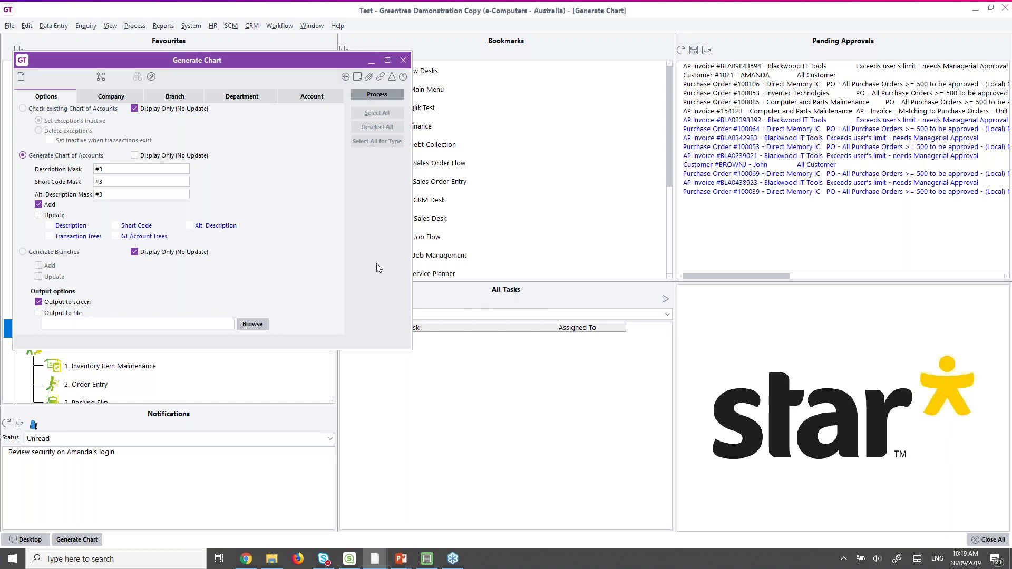
Step: Check the existing chart of accounts as display only with exceptions set inactive, review the listed accounts, and close the output viewer
click(30, 109)
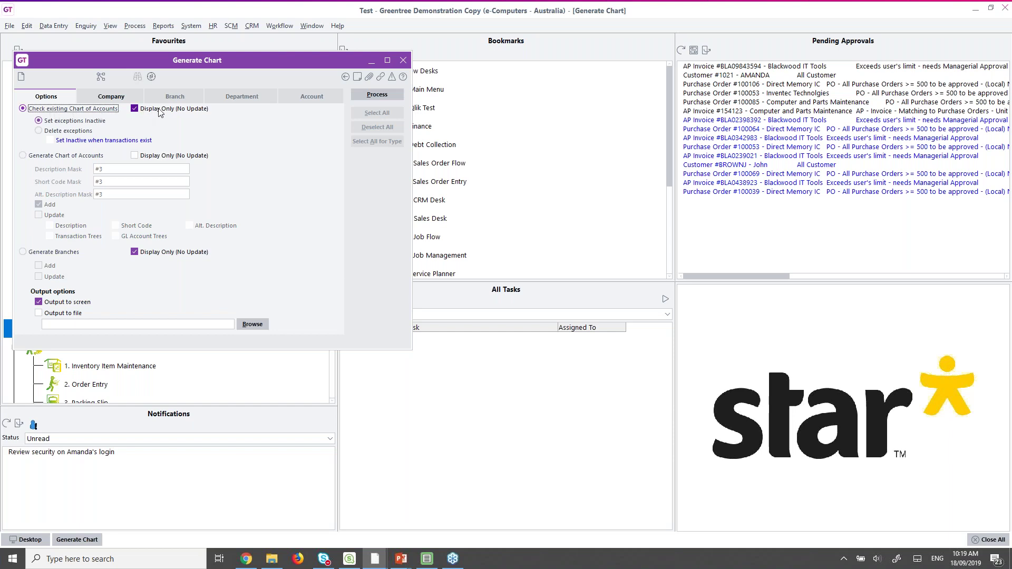
mouse_move(374, 559)
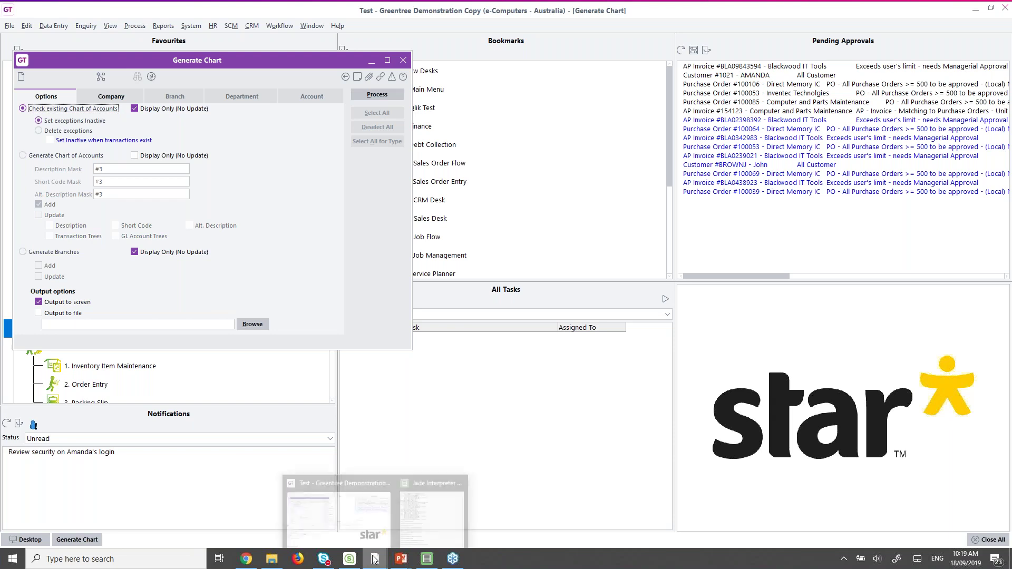
click(370, 96)
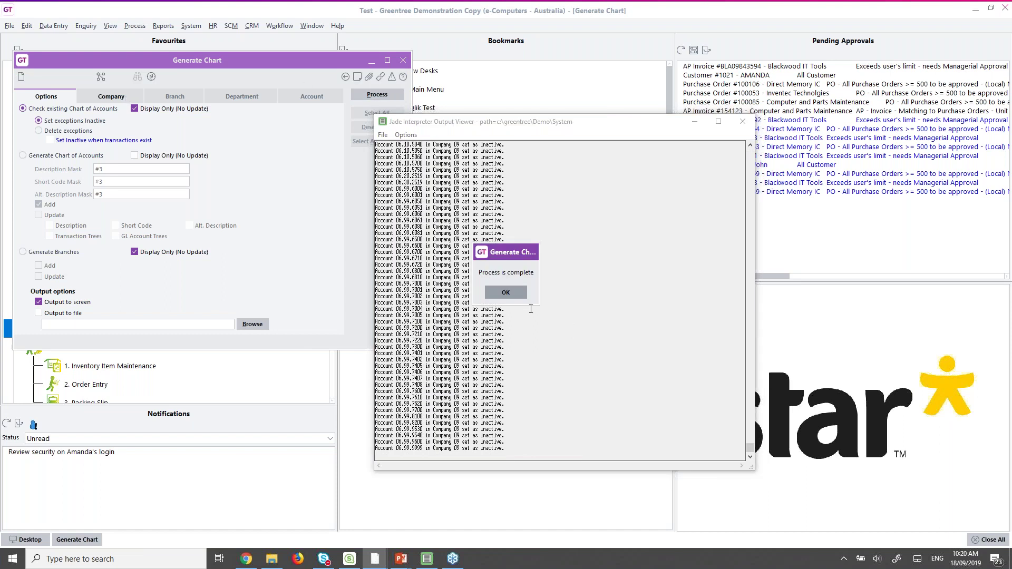
click(520, 295)
mouse_move(375, 558)
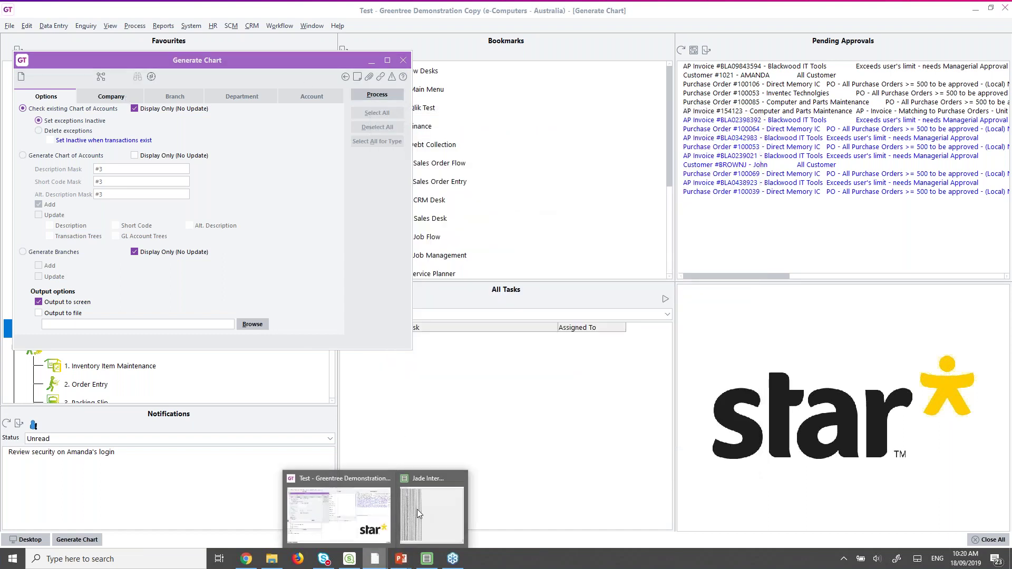
click(413, 512)
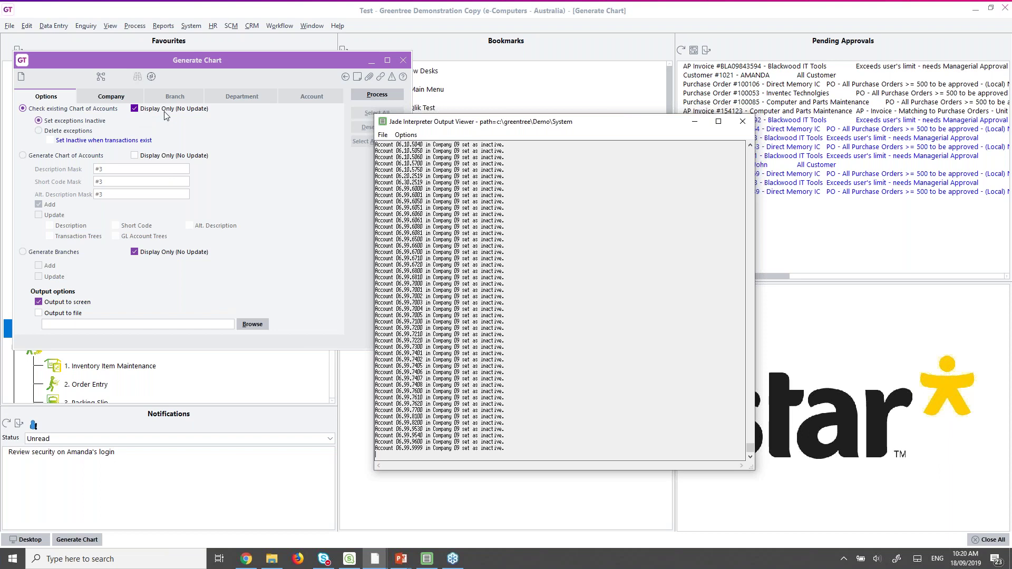
click(742, 122)
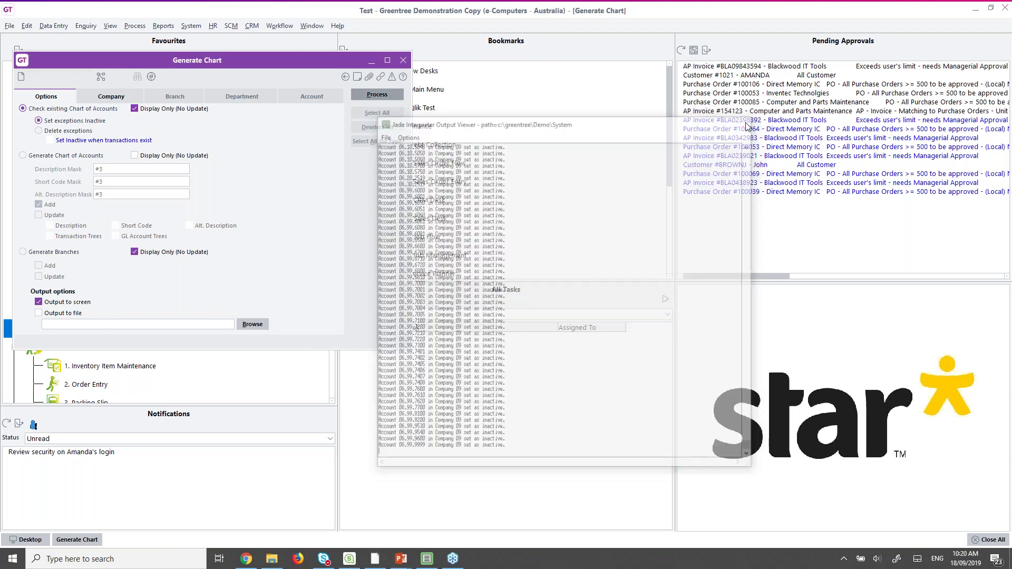
Step: Limit Generate Chart to company 01 e-Computers - Australia, choose Delete exceptions for the existing chart check, and close without processing
click(115, 96)
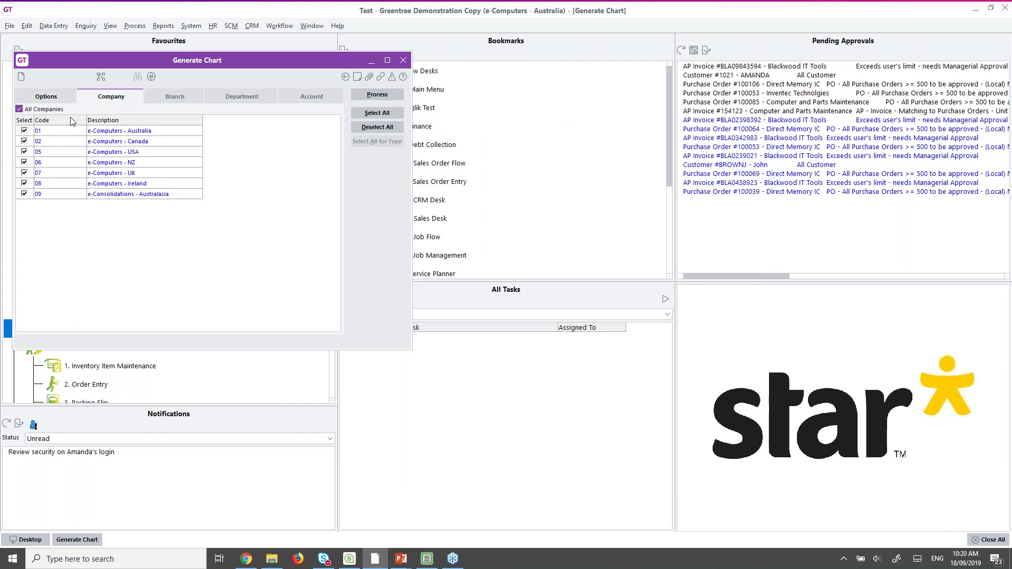
click(48, 110)
click(30, 132)
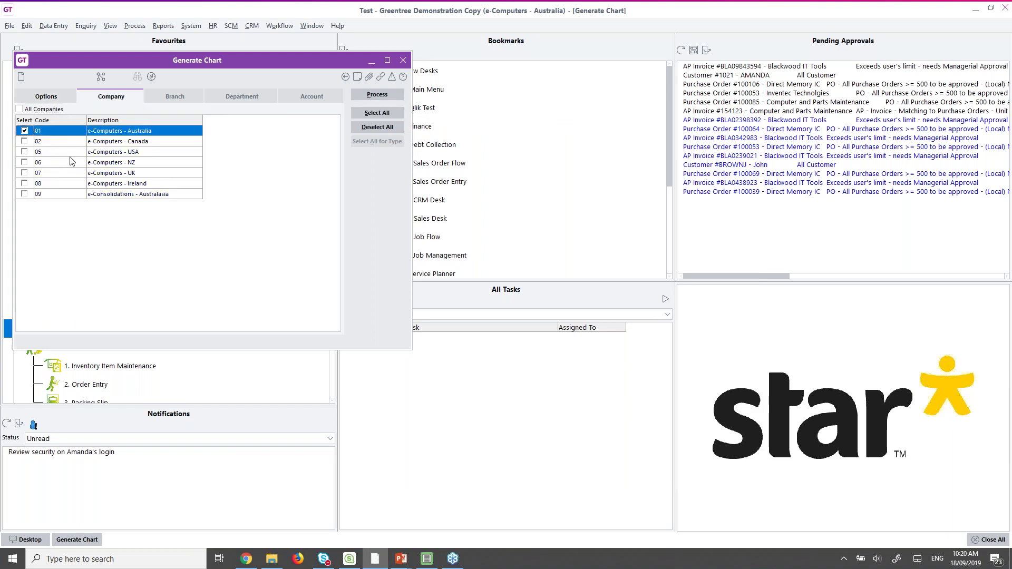
click(61, 99)
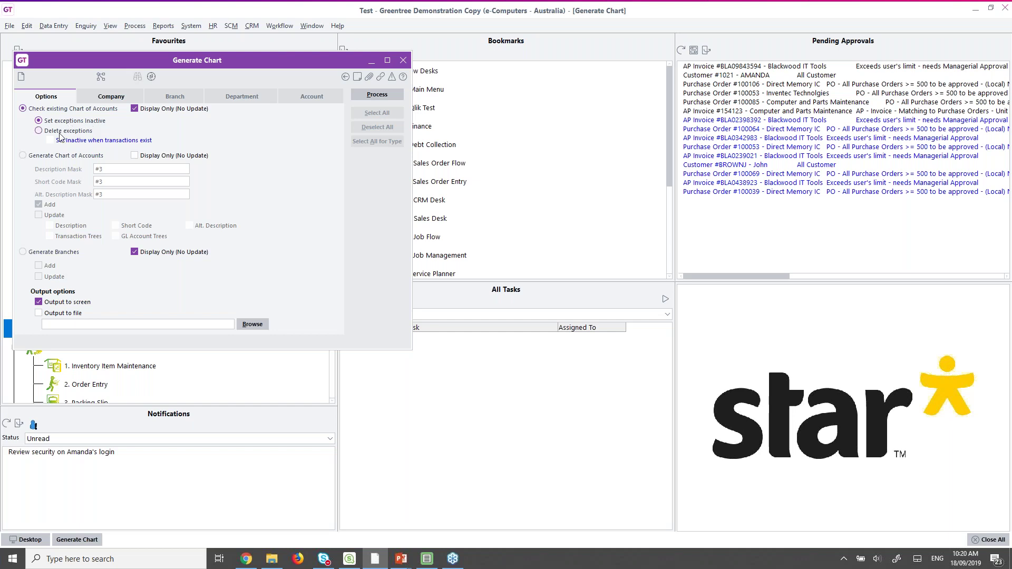
click(39, 132)
click(404, 61)
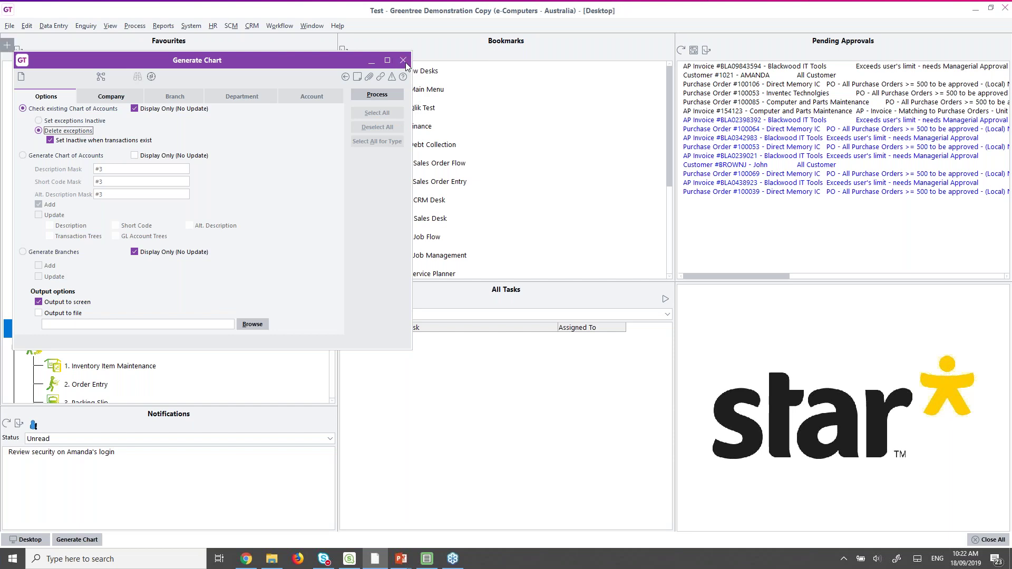
Step: Open GL Account Reconciliations from the favourites, and open GL Account Maintenance alongside it
drag(329, 153, 332, 122)
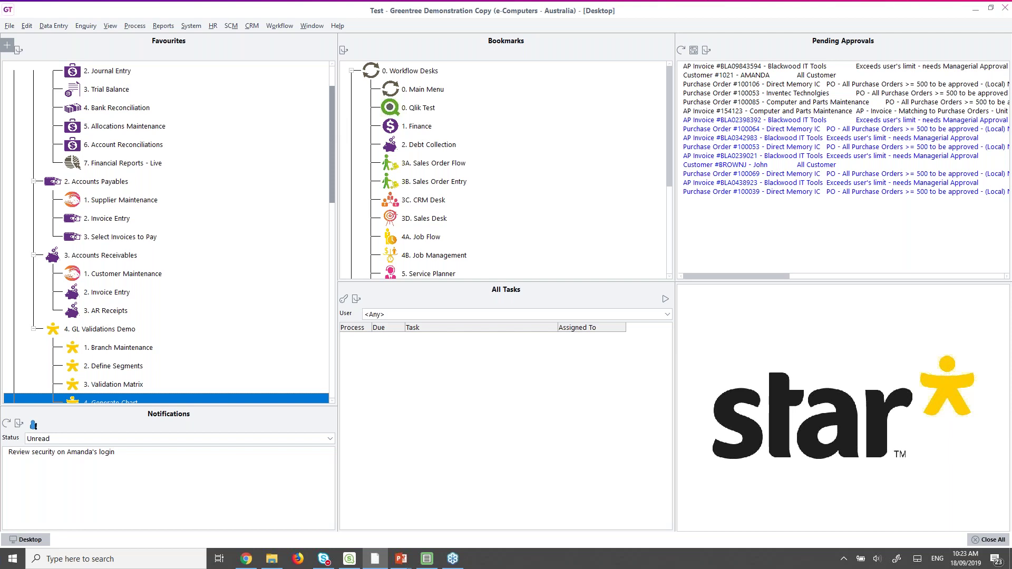
double_click(119, 150)
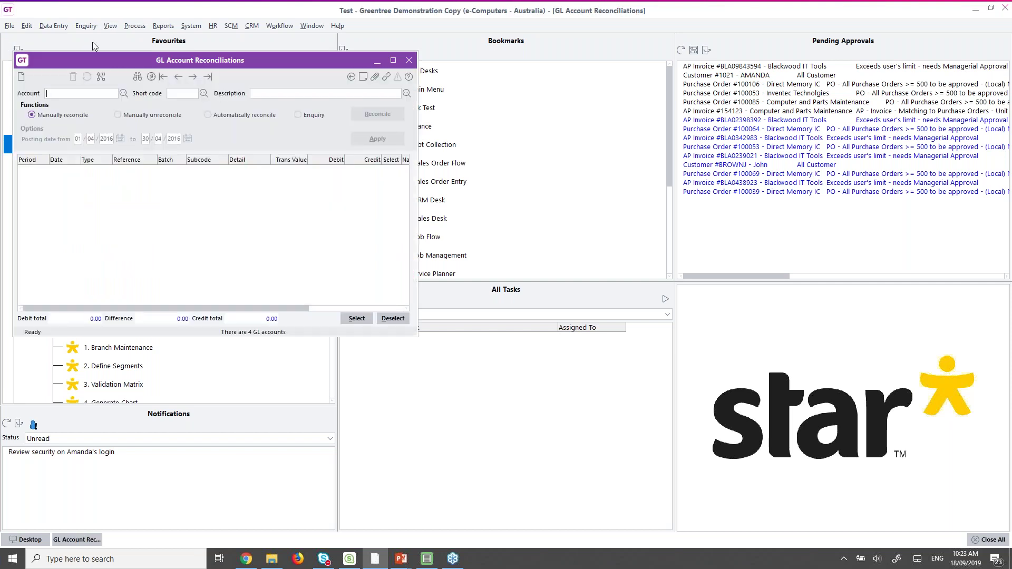
click(53, 26)
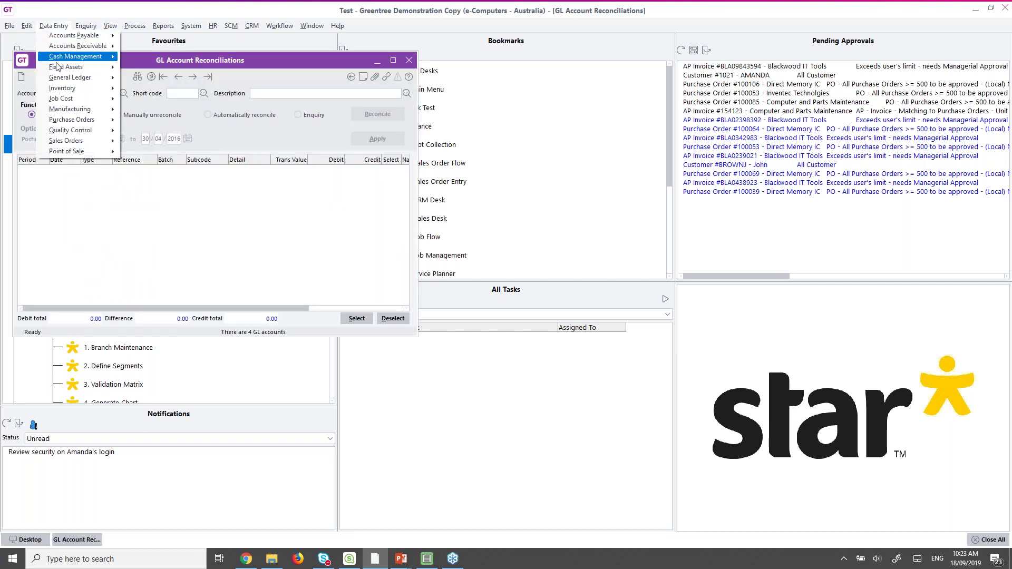
mouse_move(57, 79)
click(140, 78)
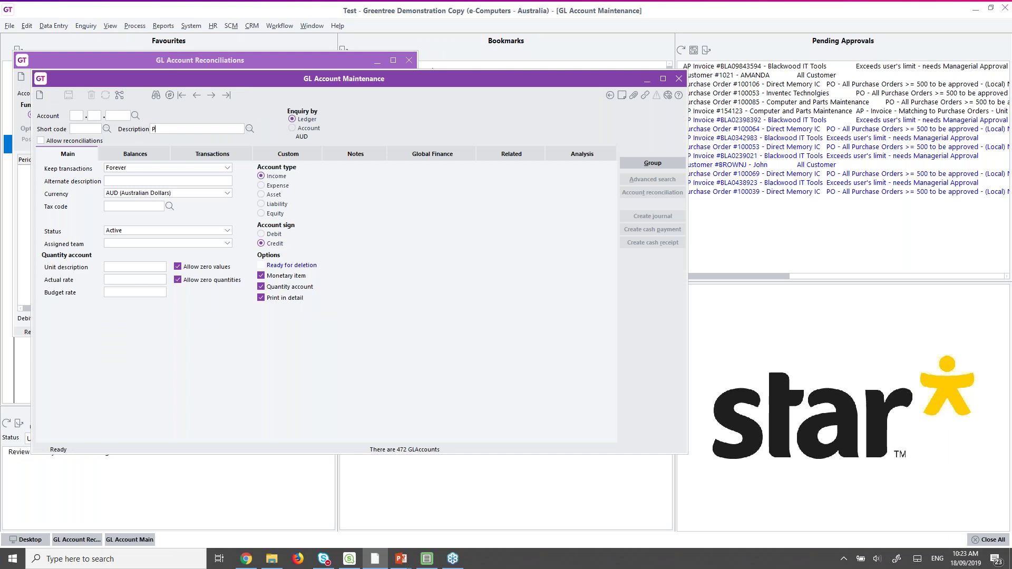
Step: Look up account 10.99.7600 Purchase Order Clearing by description to inspect its reconciliation setting, and close GL Account Maintenance
text(Clear)
key(Down)
key(Down)
key(Down)
key(Down)
key(Down)
key(Down)
key(Down)
key(Down)
key(Down)
key(Up)
key(Up)
key(Escape)
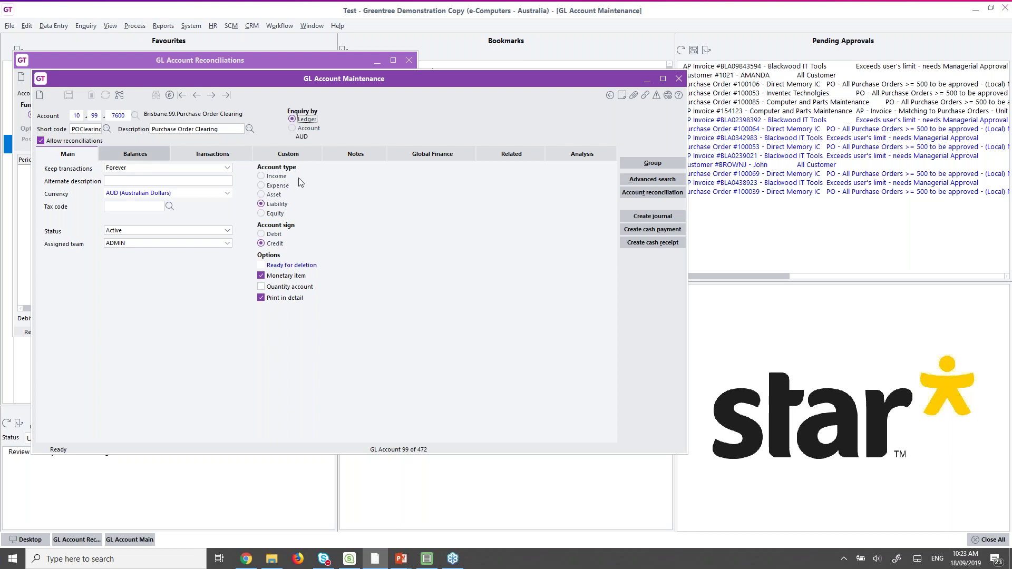
click(679, 78)
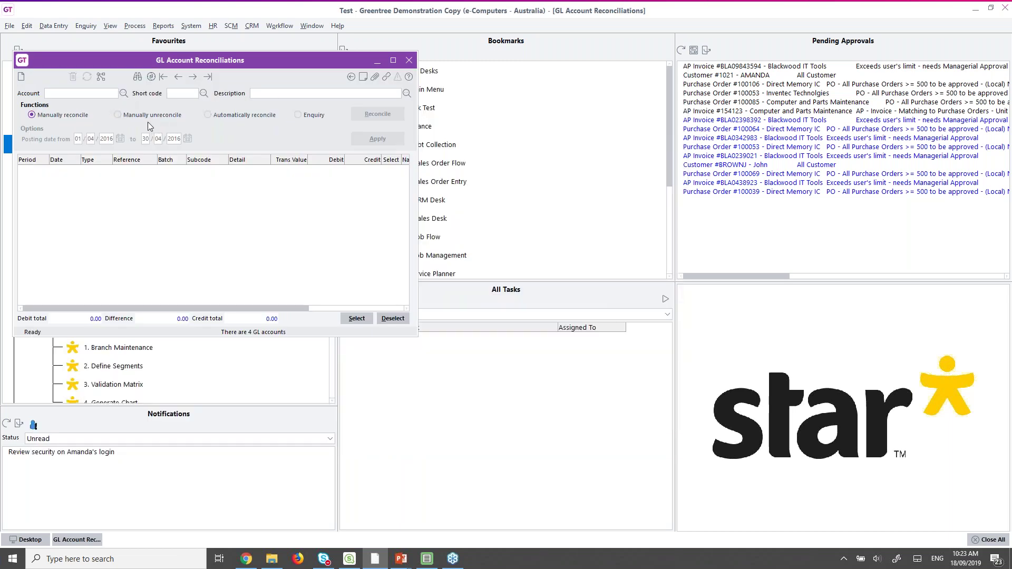
Step: Load the 10.99.7600 Purchase Order Clearing transactions for manual reconciliation with the posting end date set to 30/04/2020, and enlarge the window
click(124, 94)
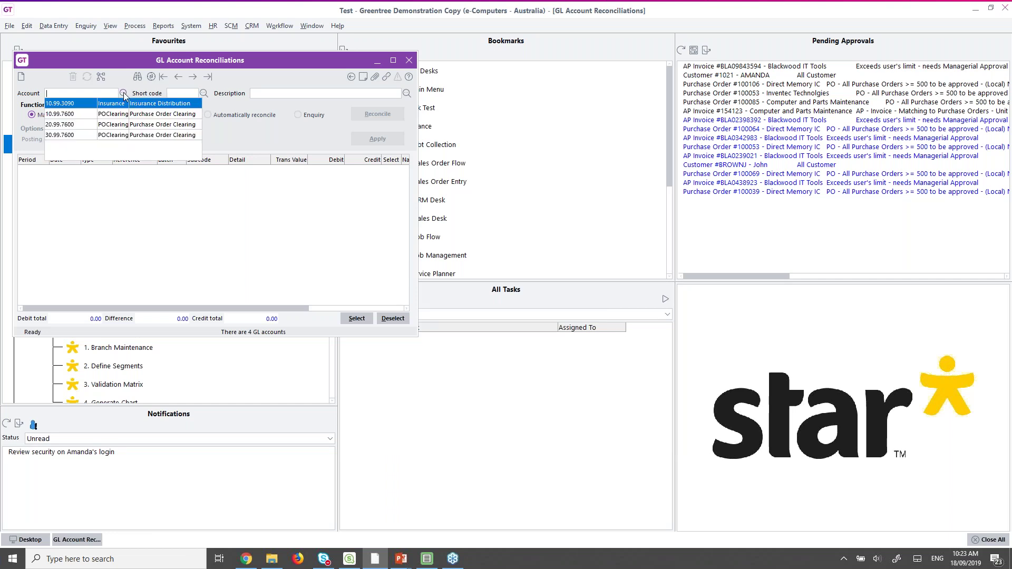
click(65, 115)
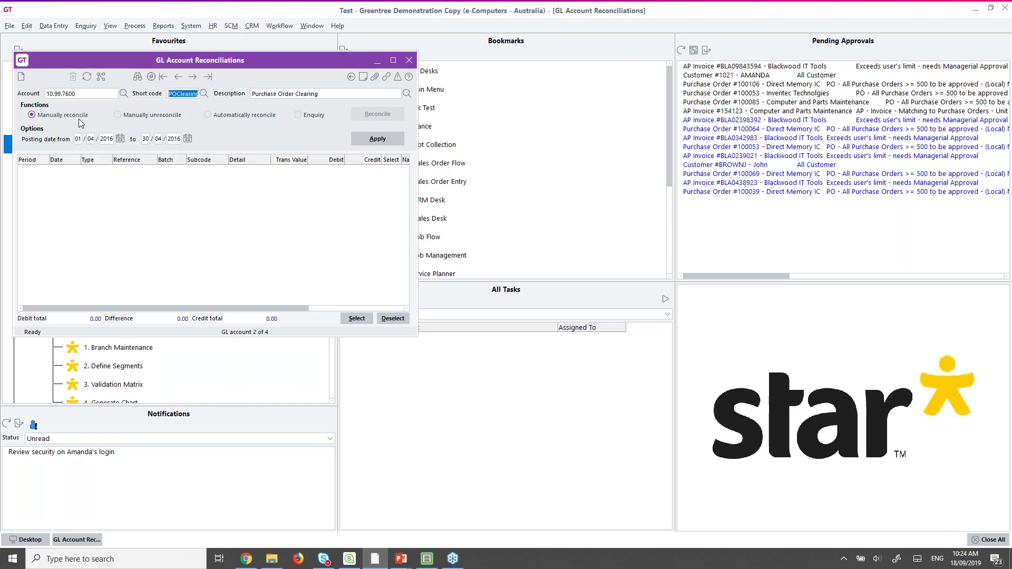
click(175, 140)
text(2020)
click(367, 139)
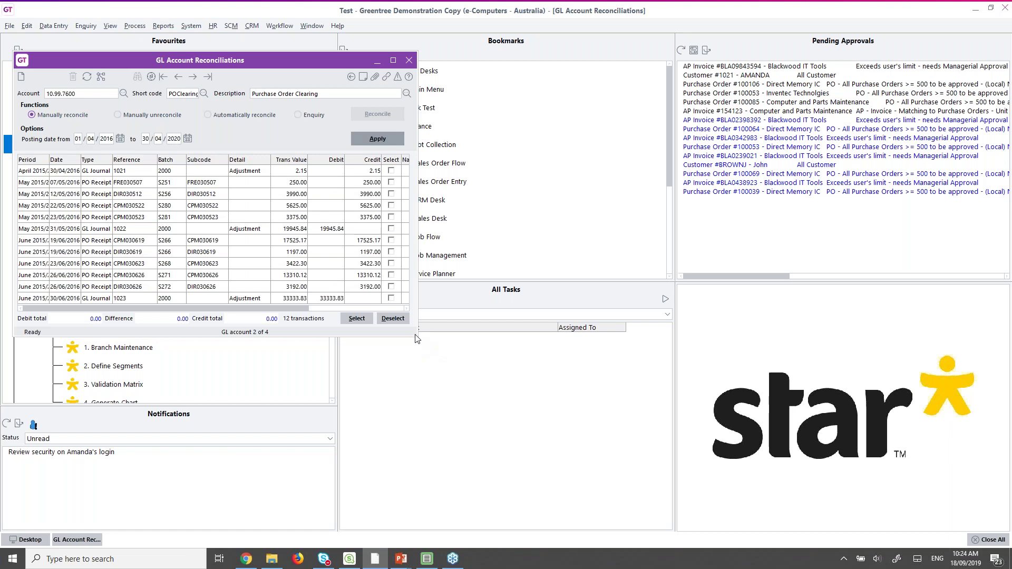
drag(417, 338, 741, 485)
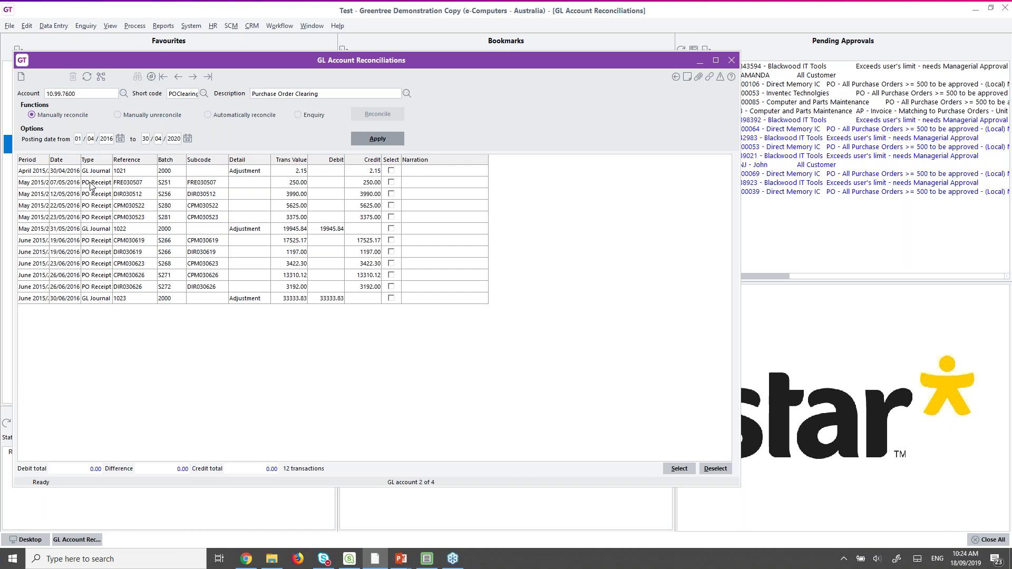
Step: Open PO receipt FRE030507 from the transaction list, create an invoice from it with invoice number FRE030507, and close the receipt
click(121, 186)
double_click(120, 185)
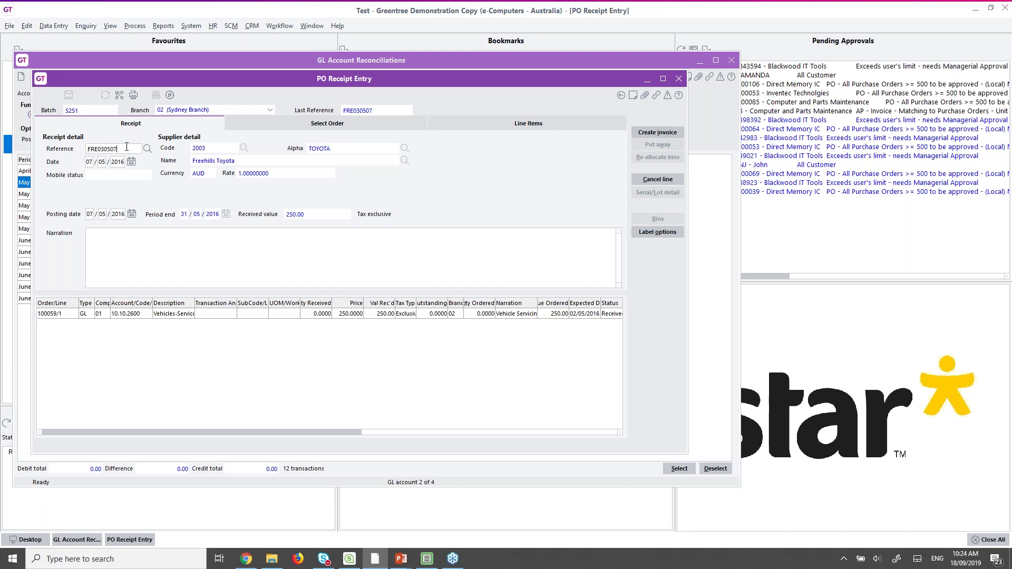
click(643, 132)
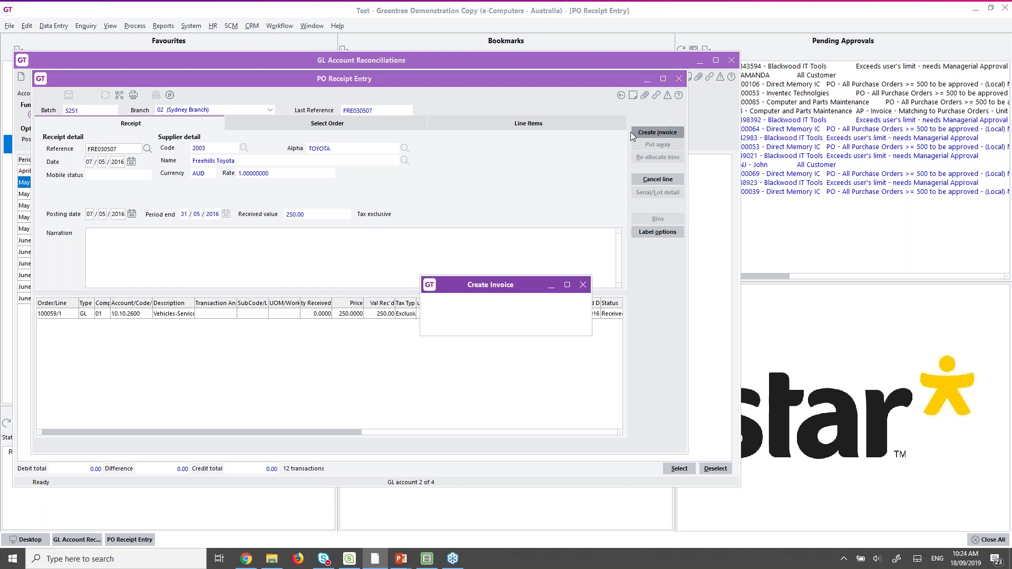
text(FRE030507)
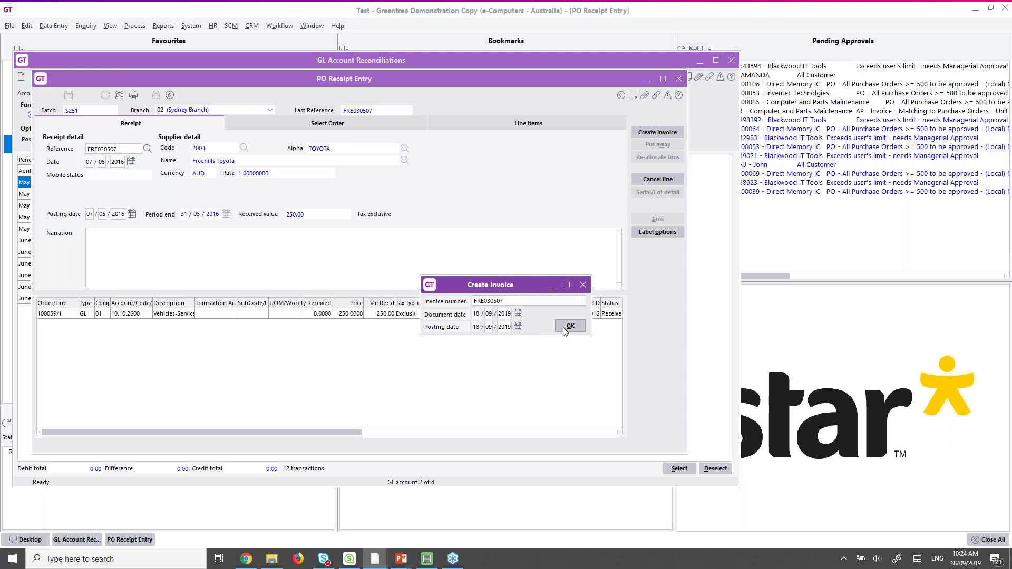
click(563, 327)
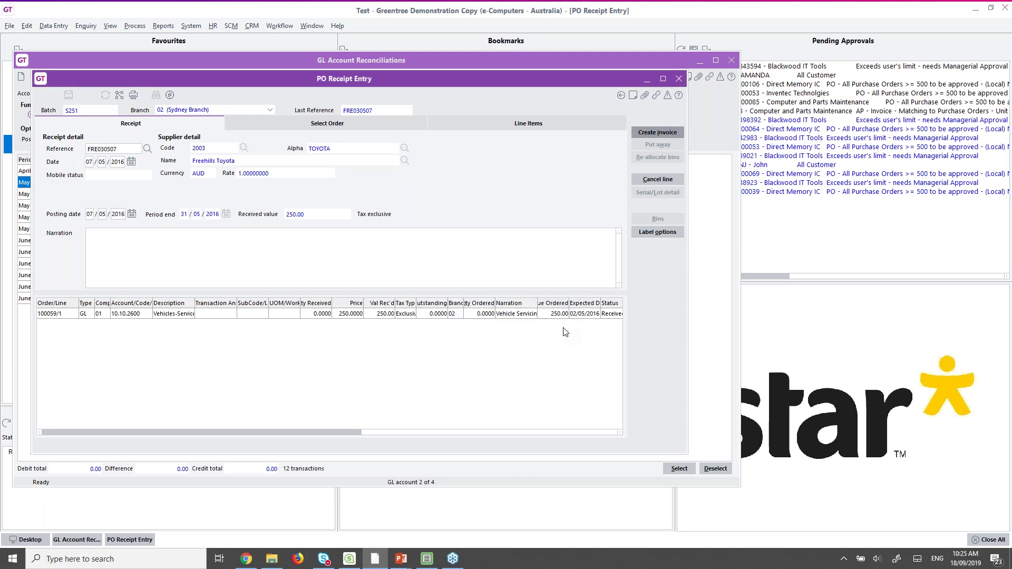
click(678, 79)
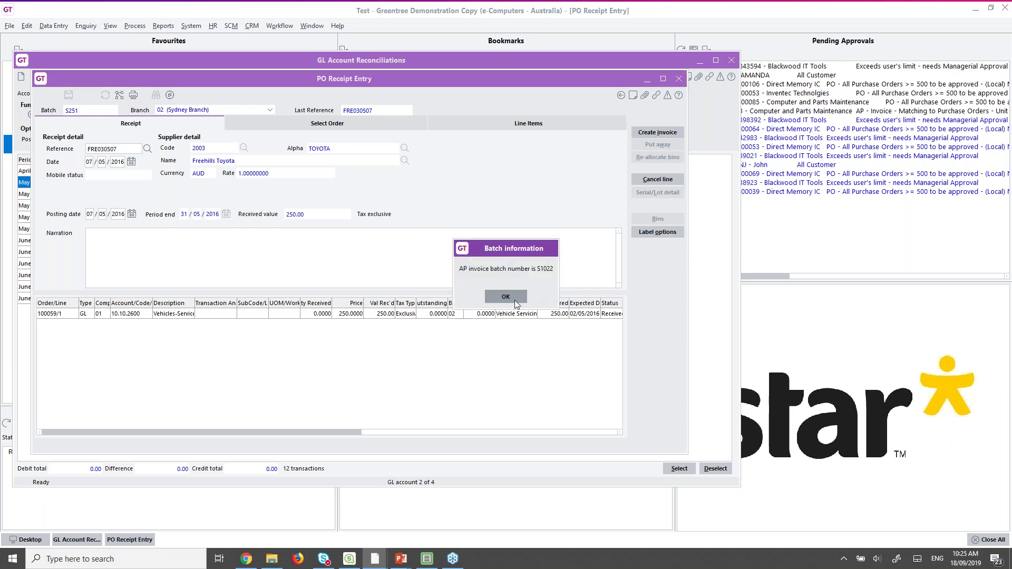
click(514, 300)
Step: Reload the Purchase Order Clearing transactions and compare the FRE030507 AP invoice line with its matching PO receipt line
click(387, 139)
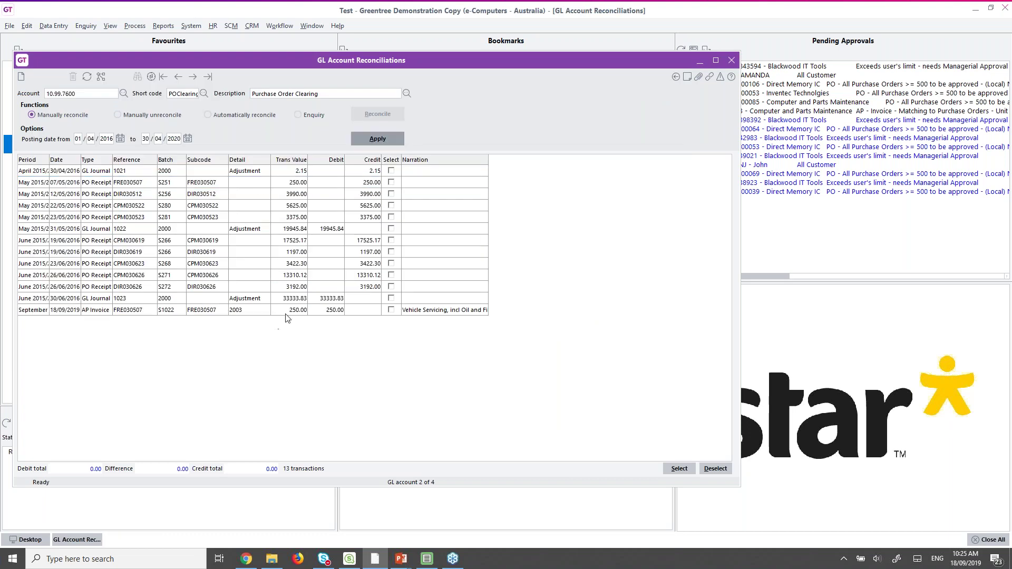
click(321, 312)
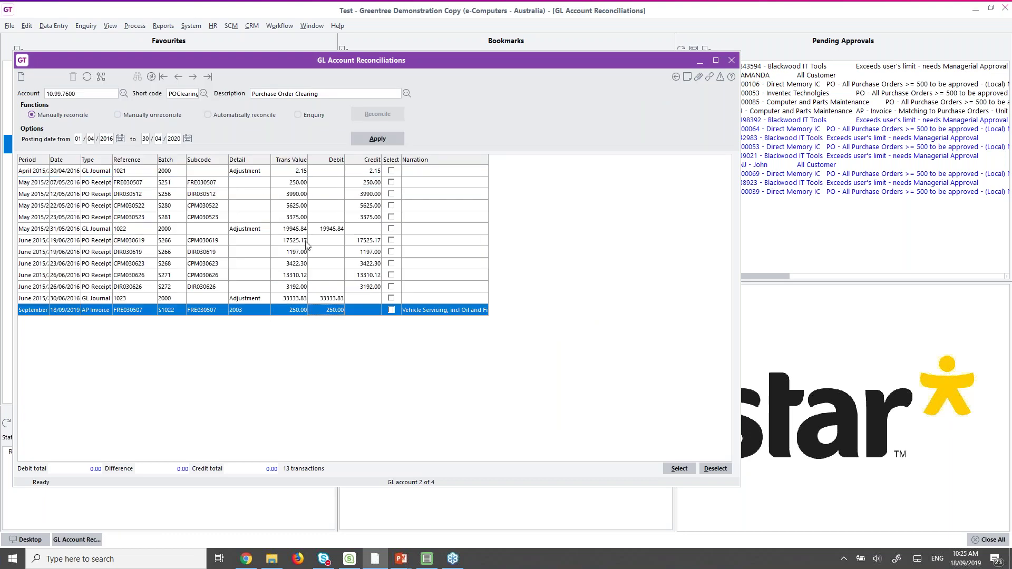
click(313, 184)
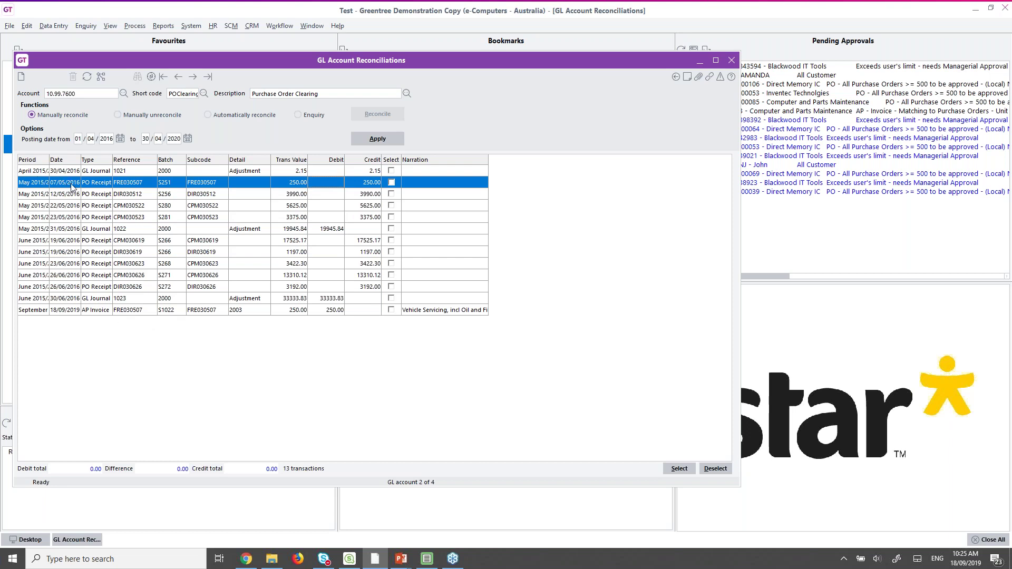
click(66, 310)
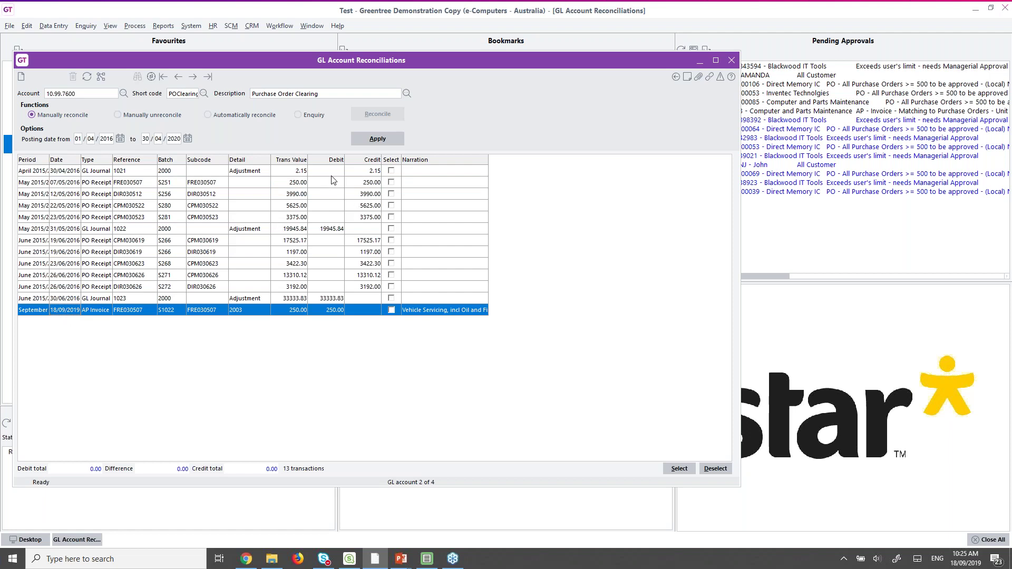
Step: Automatically reconcile the PO purchase orders clearing transactions for the posting dates 01/04/2016 to 30/04/2020
click(216, 115)
click(42, 197)
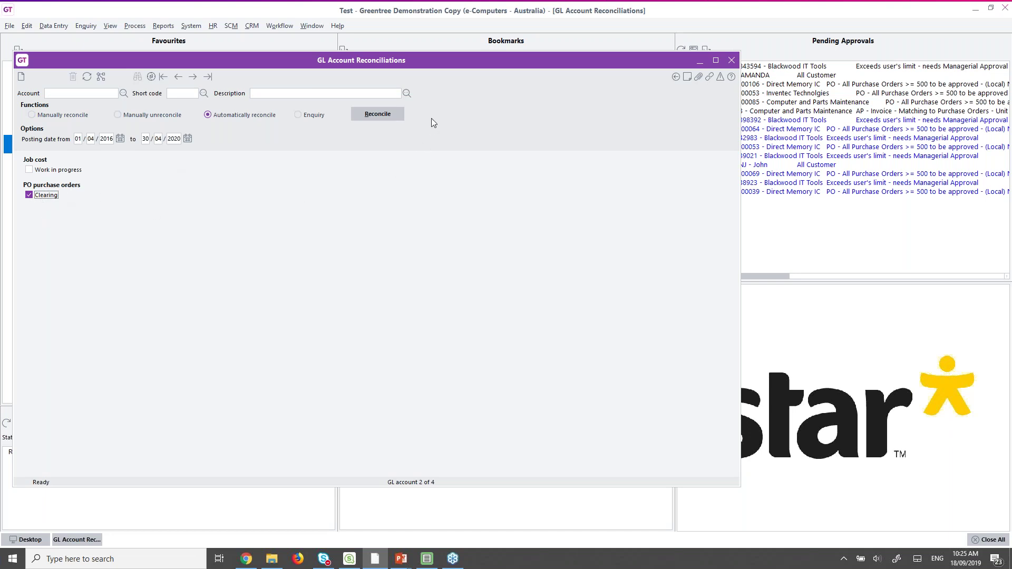
click(389, 117)
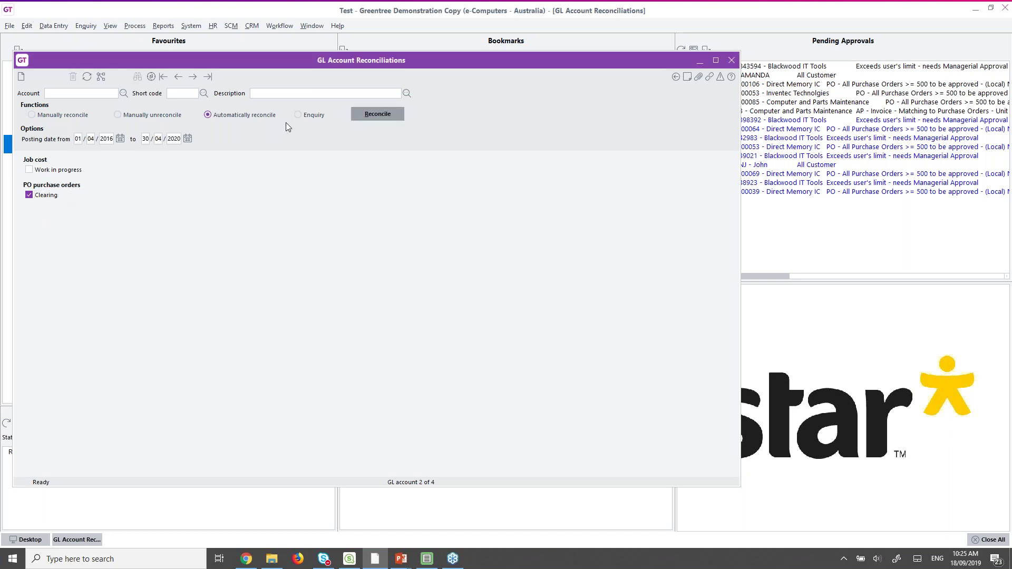
Step: Reload the 10.99.7600 Purchase Order Clearing transactions to check what remains unreconciled, and close GL Account Reconciliations
click(124, 94)
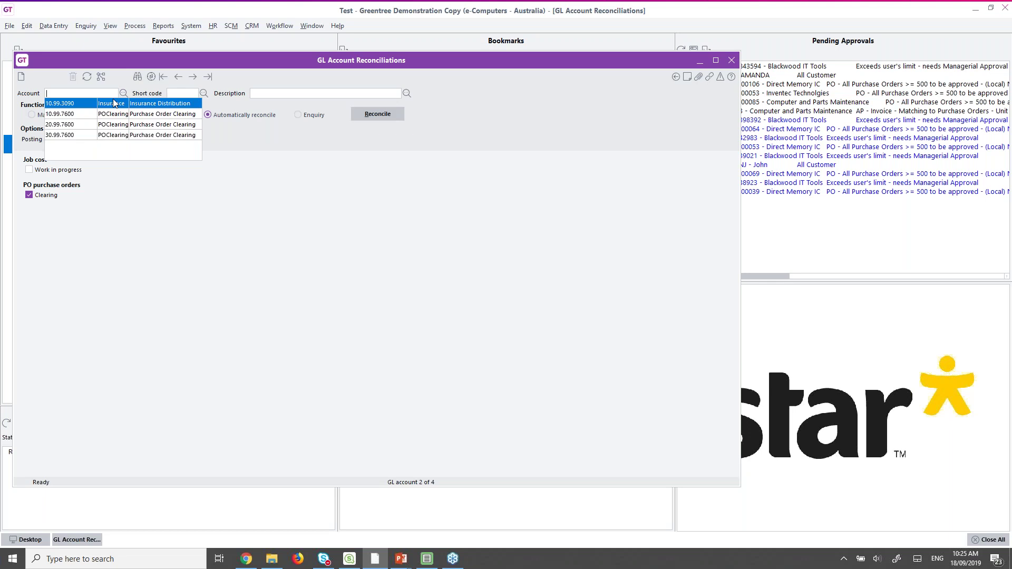
click(76, 114)
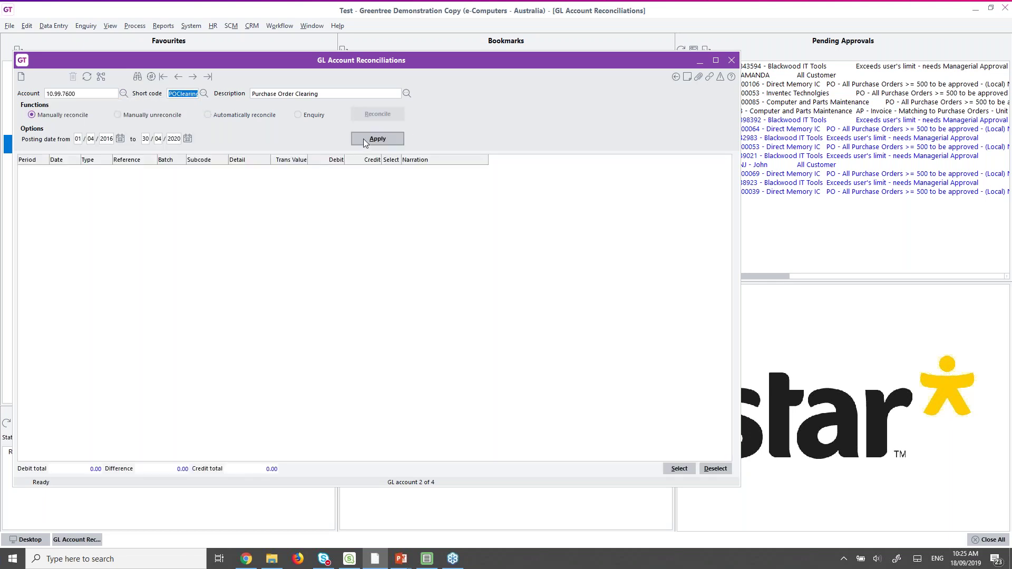
click(362, 138)
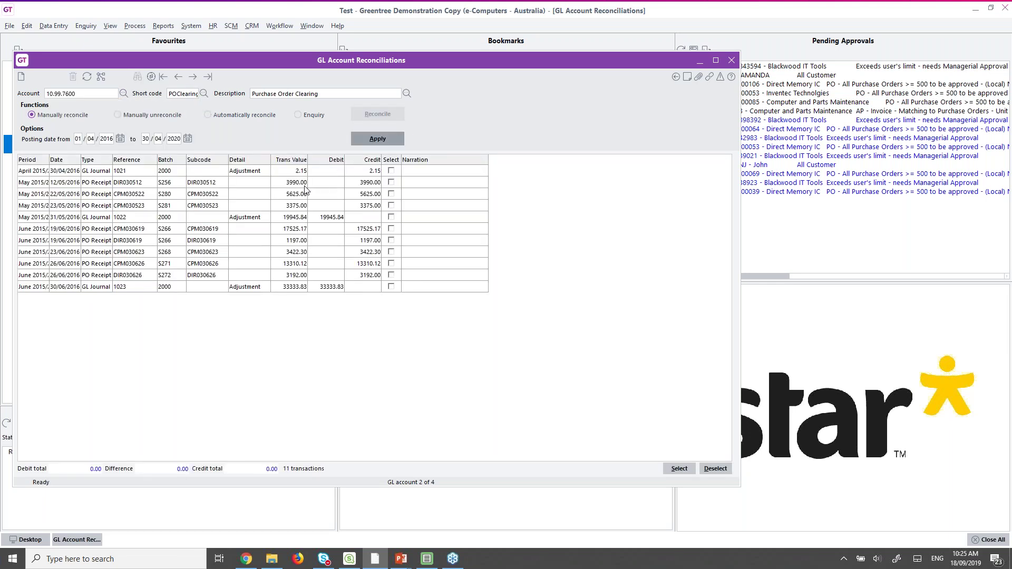
click(331, 183)
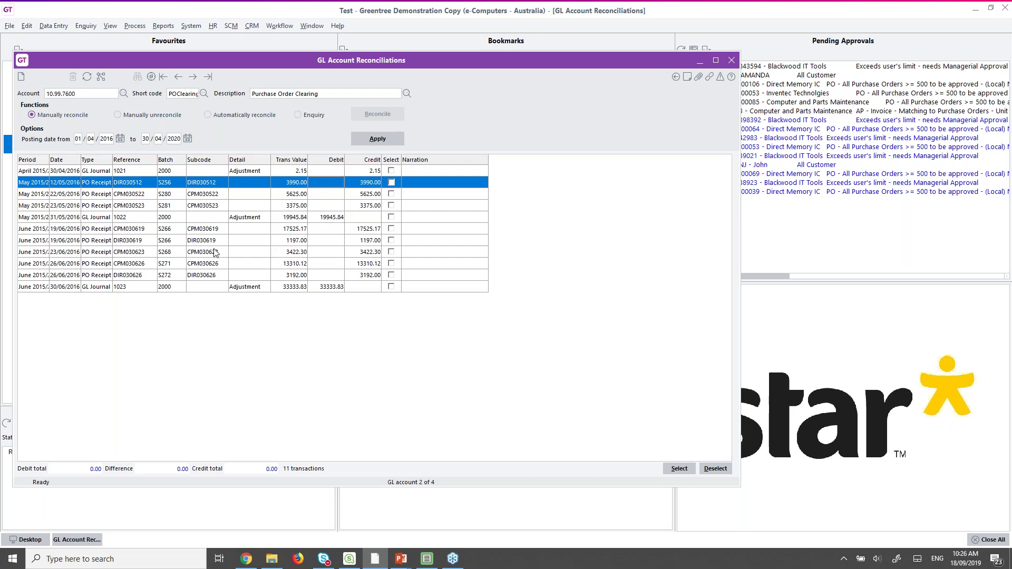
click(731, 60)
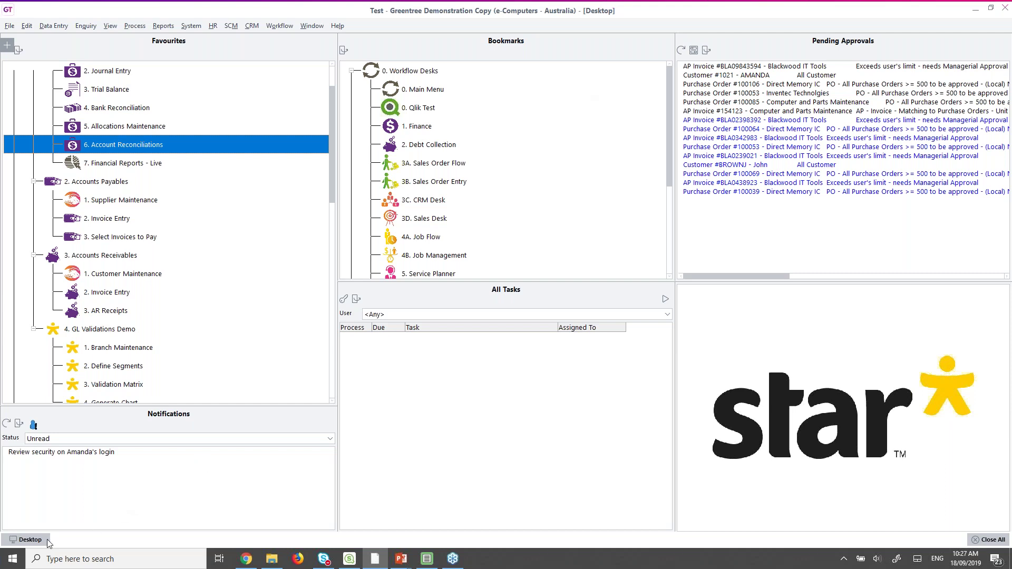
Step: Switch to Excel and create a blank workbook
click(24, 560)
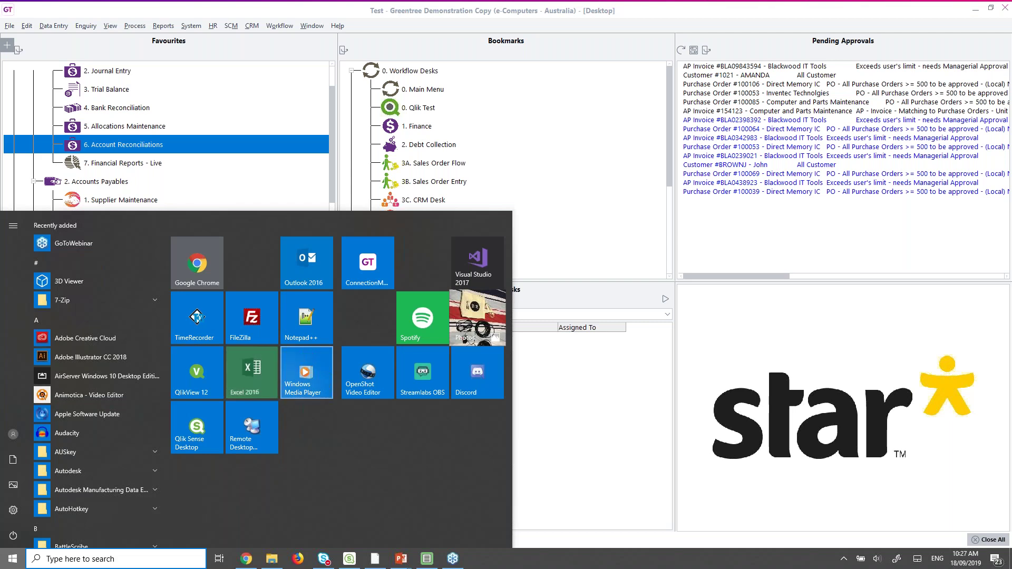
click(330, 387)
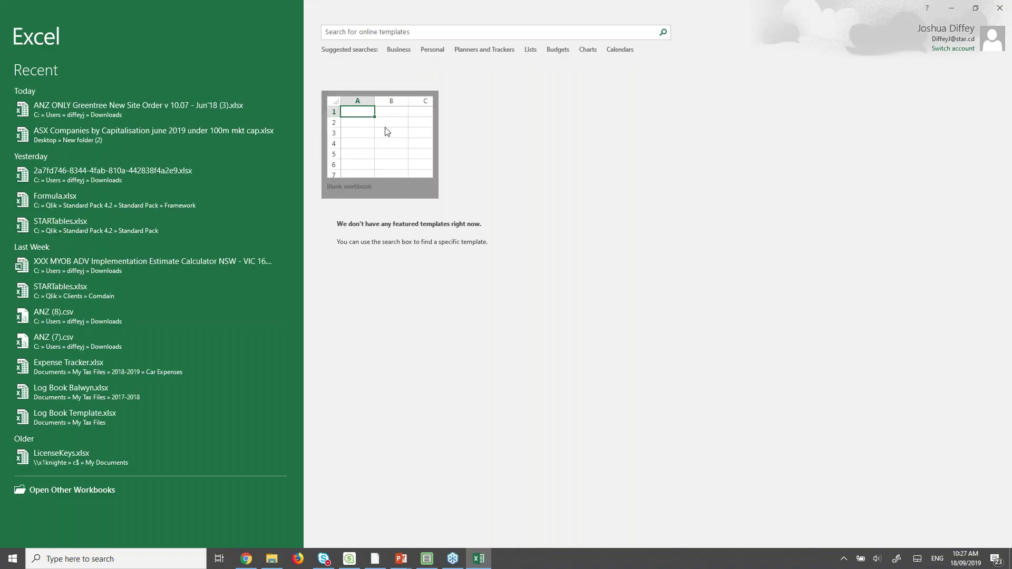
click(387, 131)
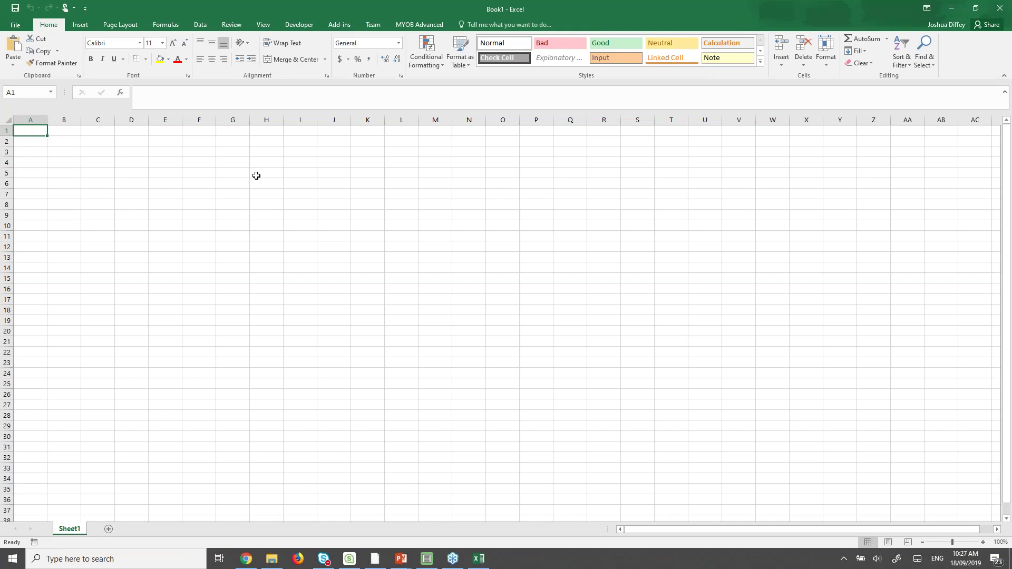
Step: Log in to the Greentree Excel add-in with the user name and account password
click(333, 25)
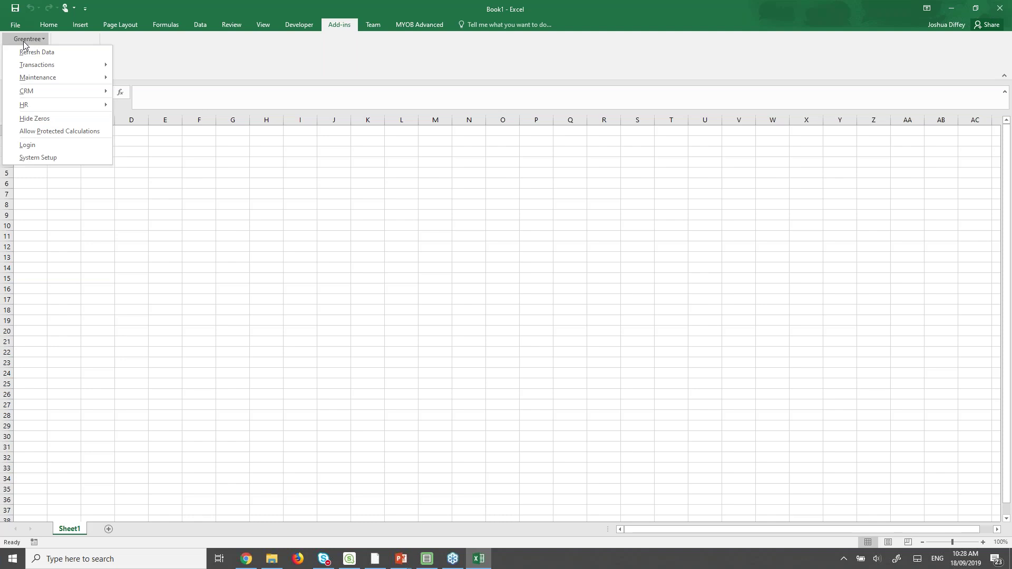
click(43, 145)
text(*)
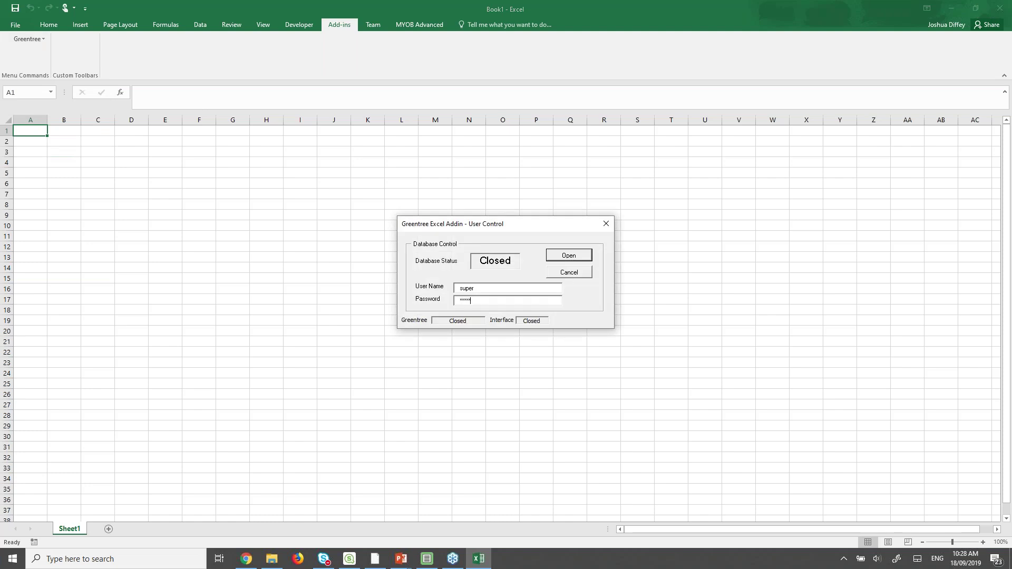
key(Tab)
key(Return)
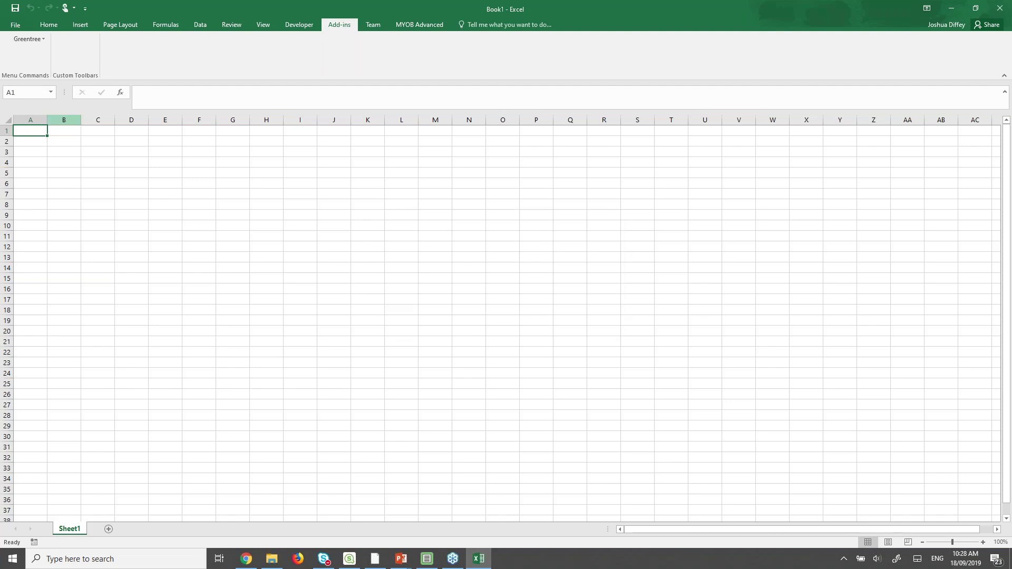
Step: Open the workbook GT-P&LDemo-AUS.xls from the Spreadsheets folder inside the Greentree Demo folder
click(15, 25)
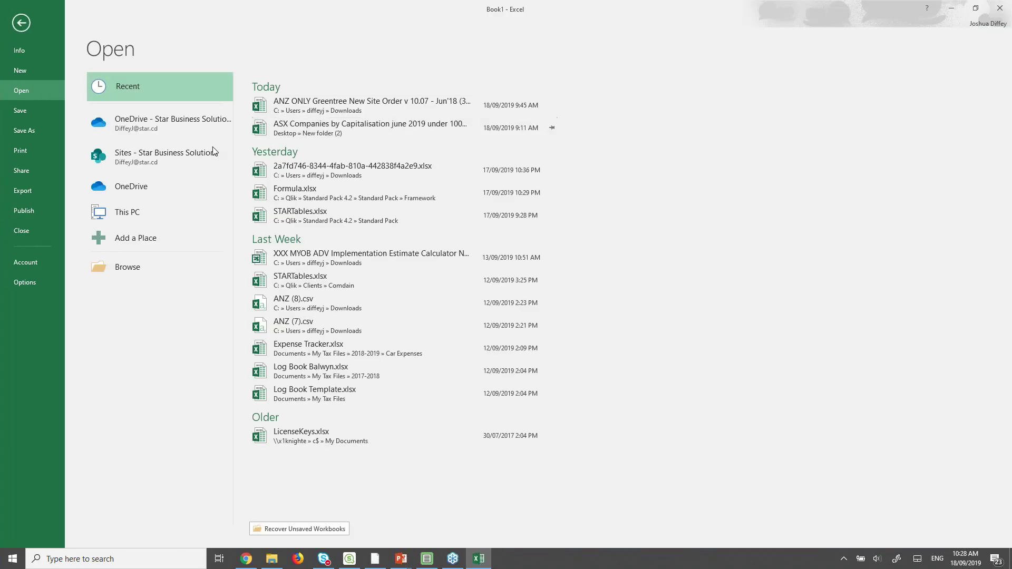
click(122, 269)
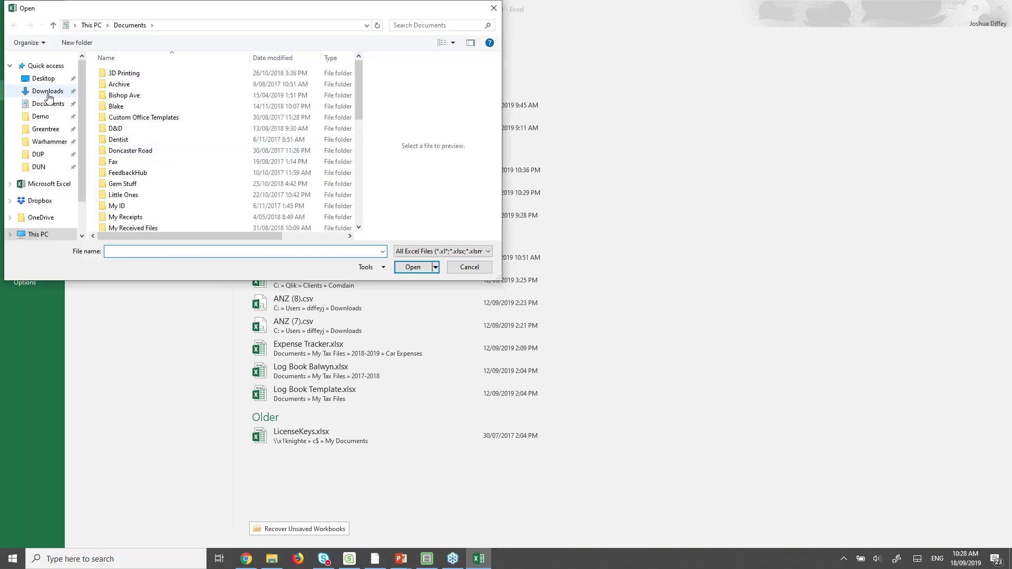
click(42, 81)
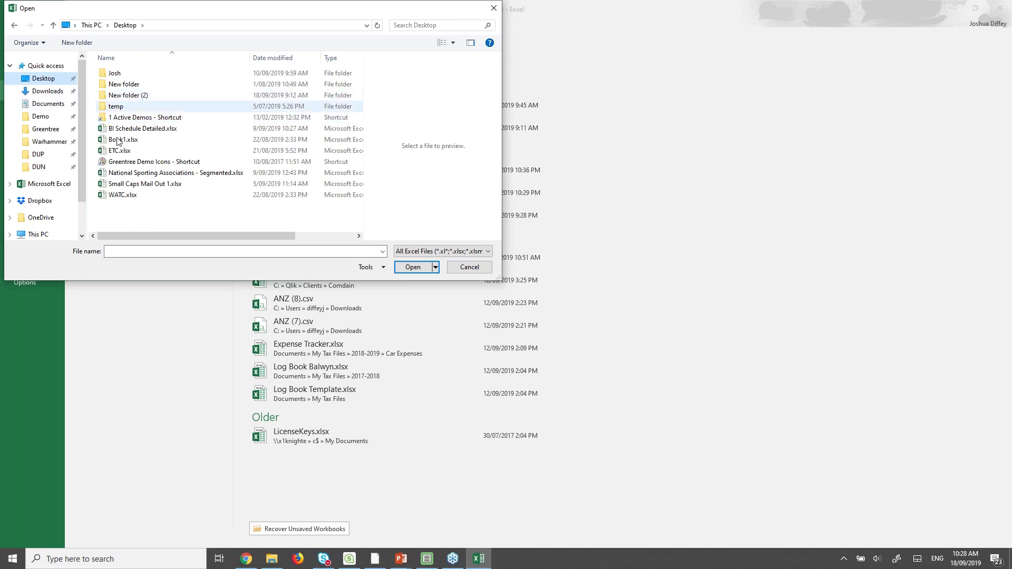
click(50, 129)
click(41, 116)
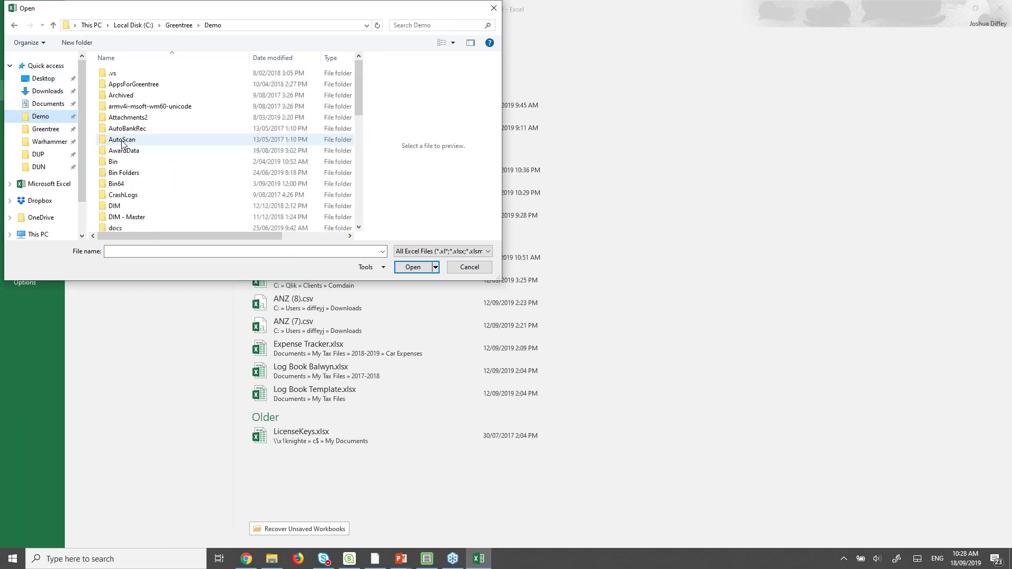
scroll(124, 182, down, 4)
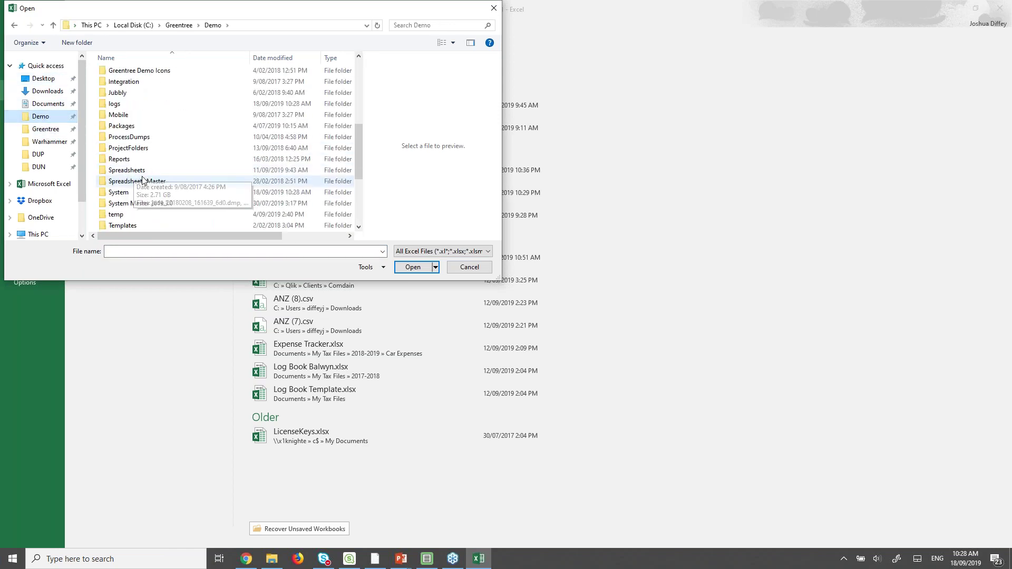
double_click(138, 171)
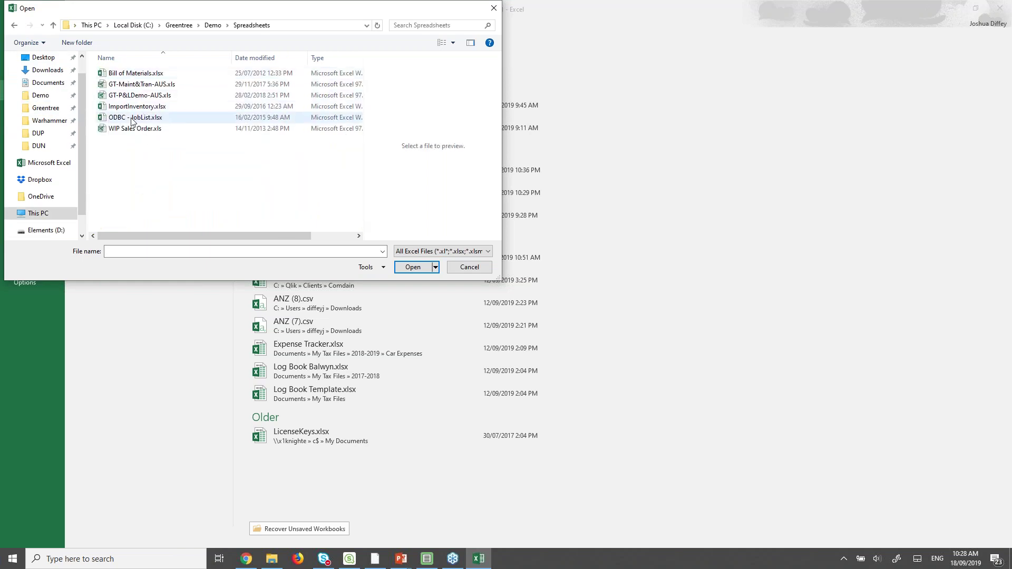
click(126, 97)
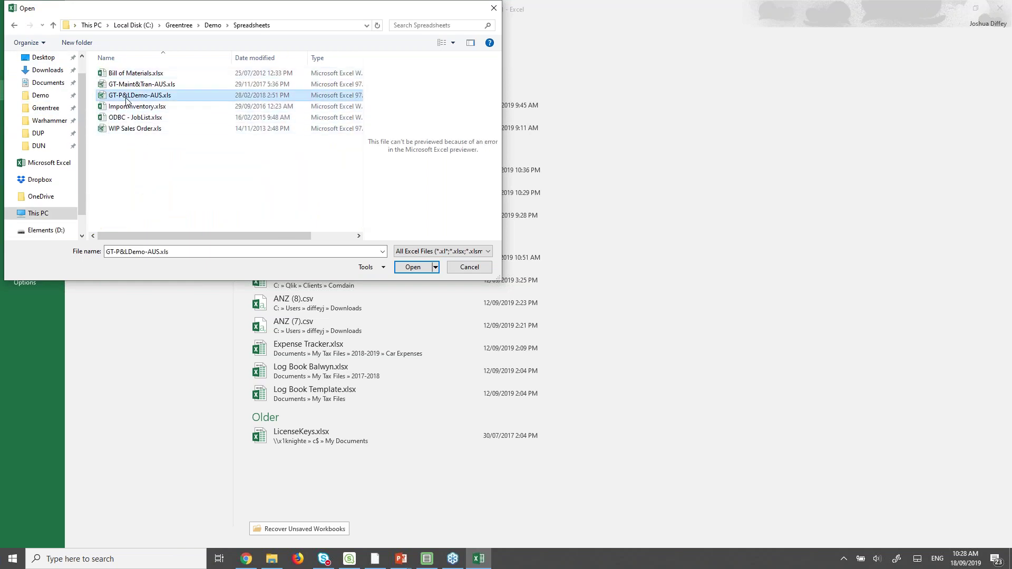
double_click(127, 97)
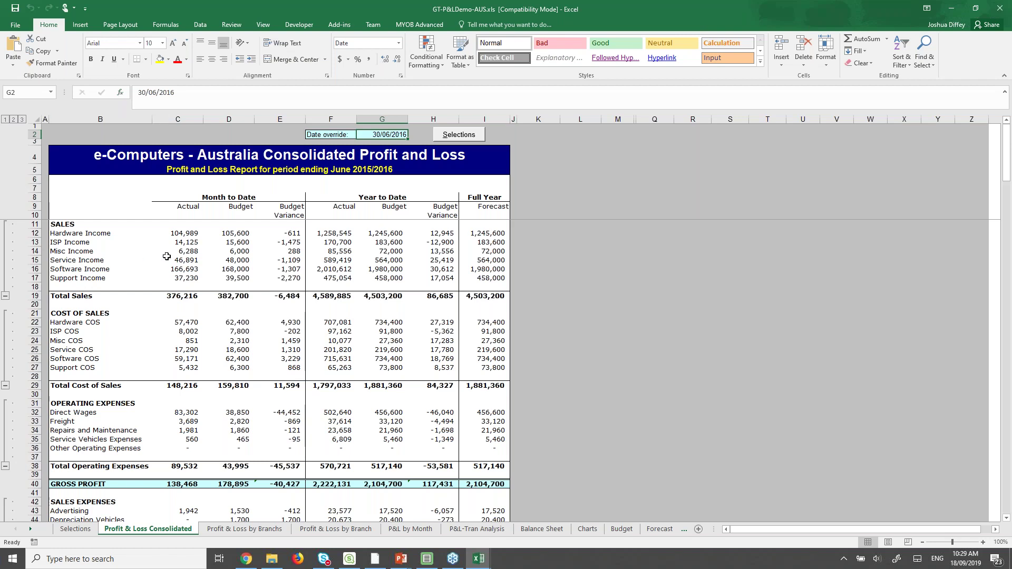
Step: Review the income labels and the month-to-date Hardware Income formula on Profit & Loss Consolidated, and clear the report's date override
click(78, 235)
click(75, 244)
click(71, 254)
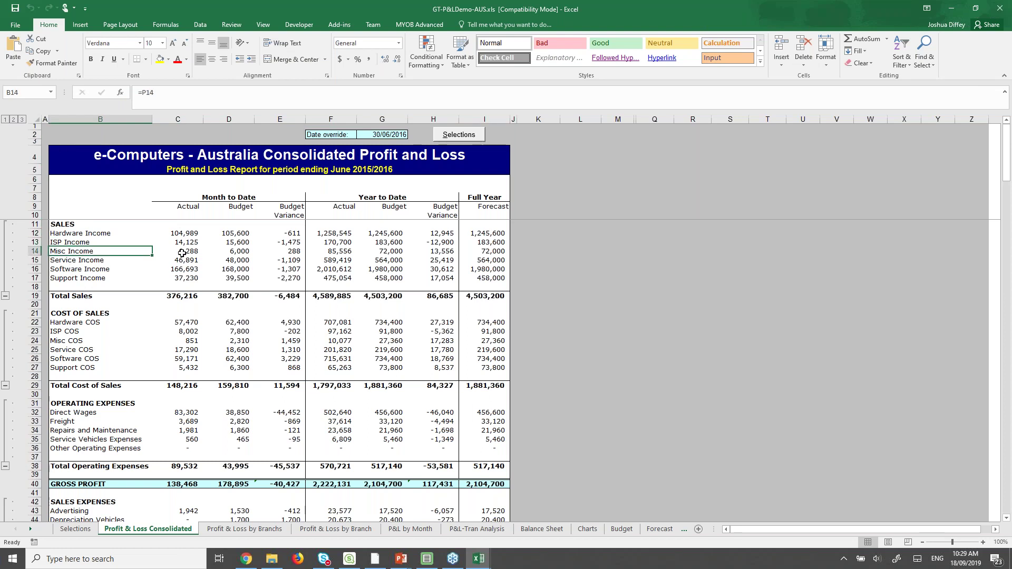
click(182, 233)
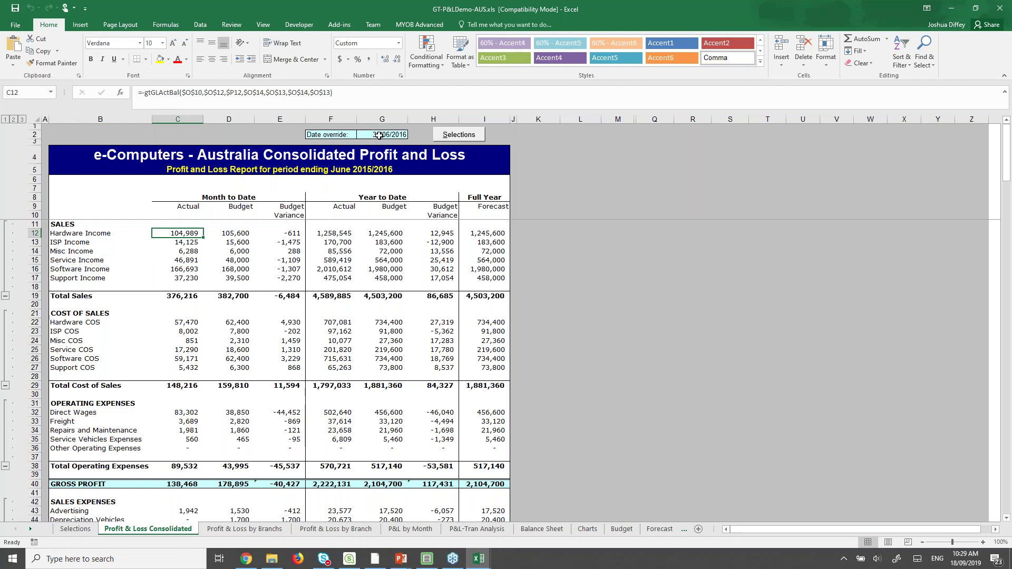
click(379, 135)
key(Delete)
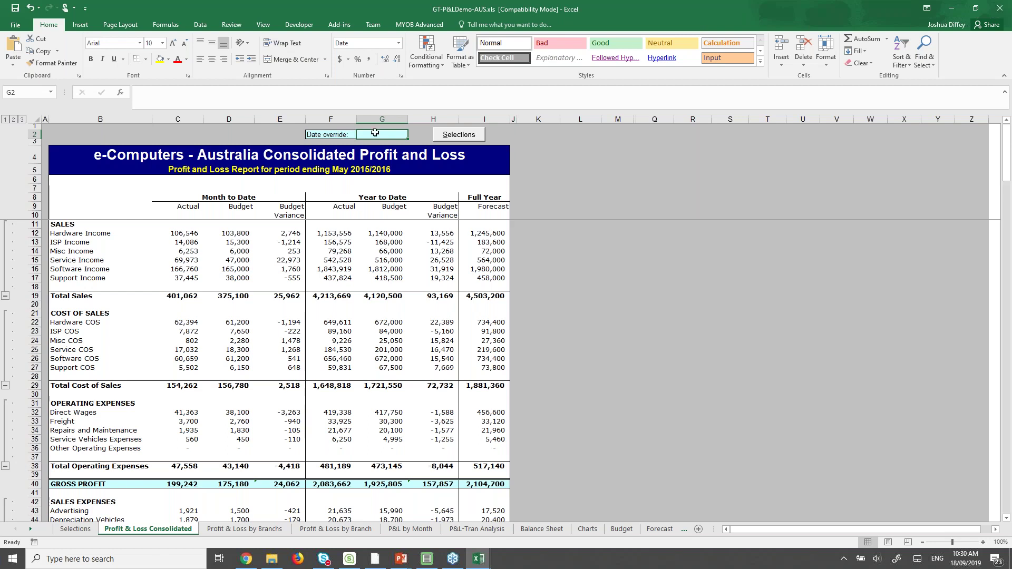
Step: Drill down from the month-to-date actual Hardware Income to its GL accounts and transactions, close the ledger view and return to the workbook
click(165, 234)
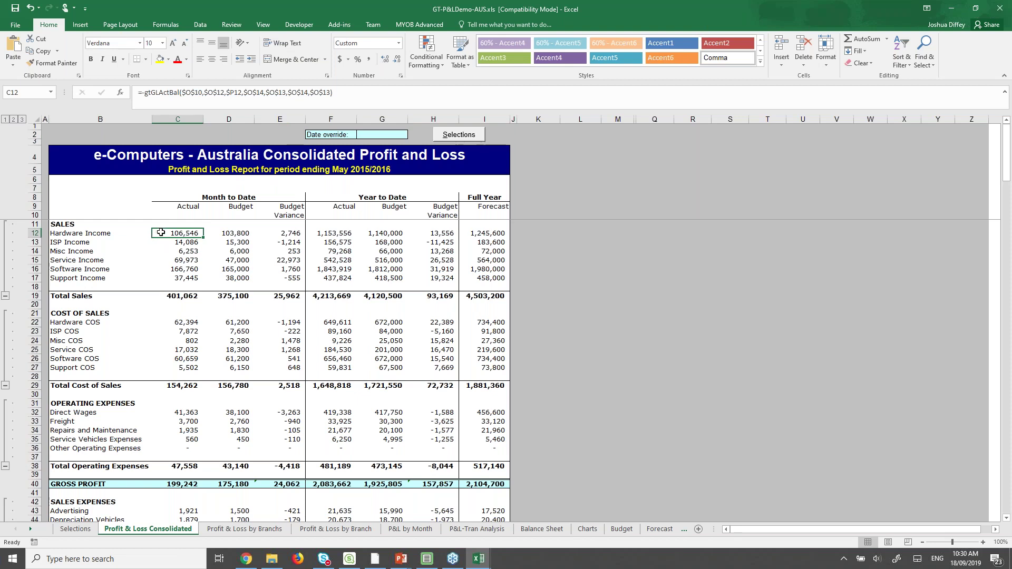
right_click(160, 232)
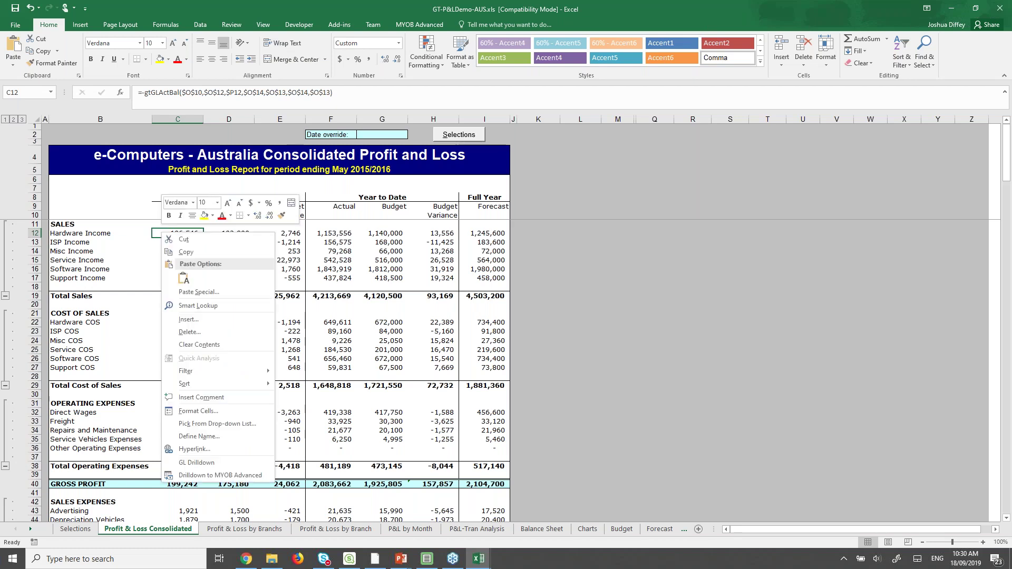
click(189, 463)
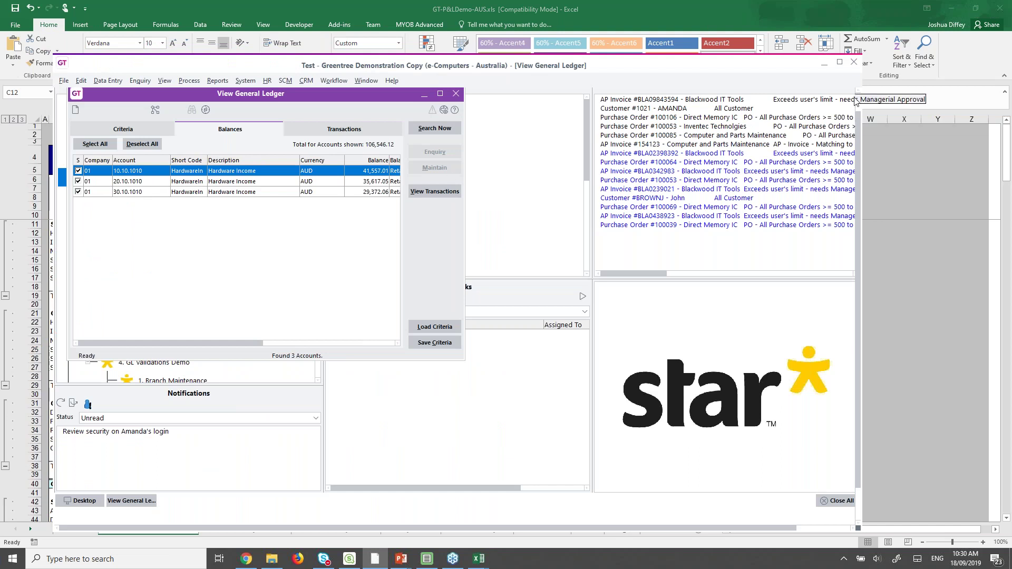
click(793, 100)
click(427, 198)
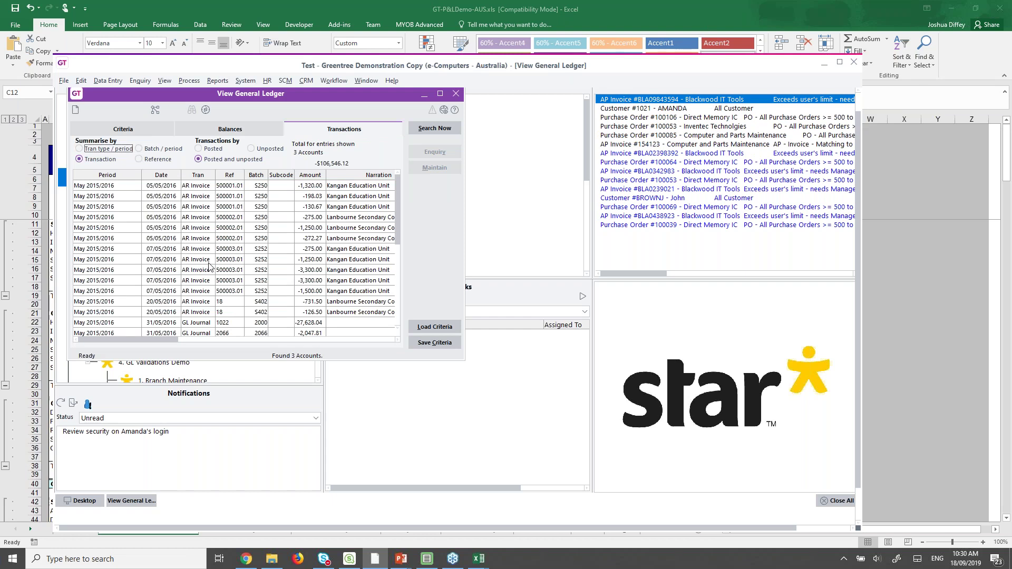
click(455, 93)
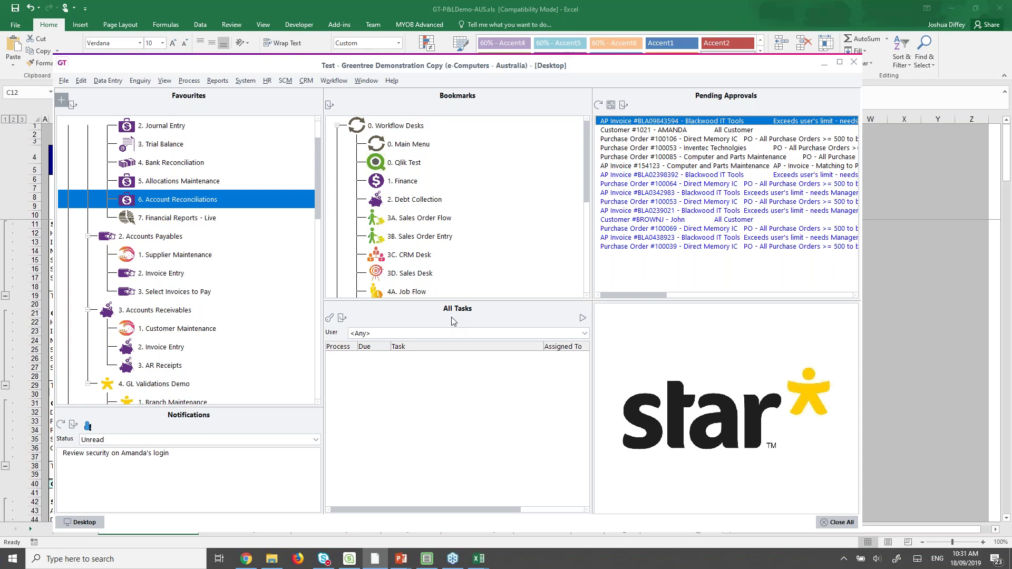
click(894, 216)
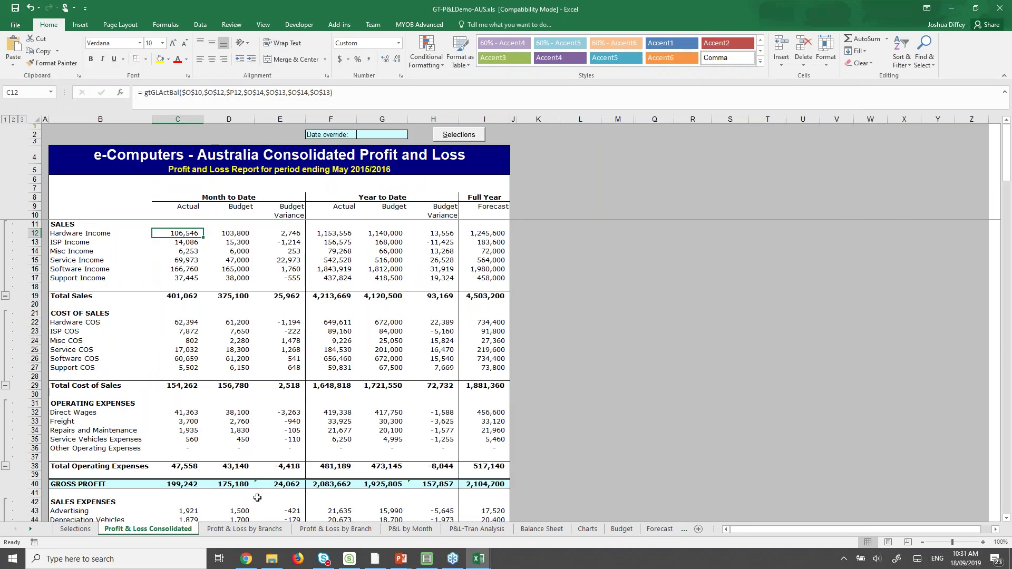
Step: Show the Profit & Loss by Branch sheet and view the available branch choices, keeping Brisbane
click(335, 529)
click(167, 137)
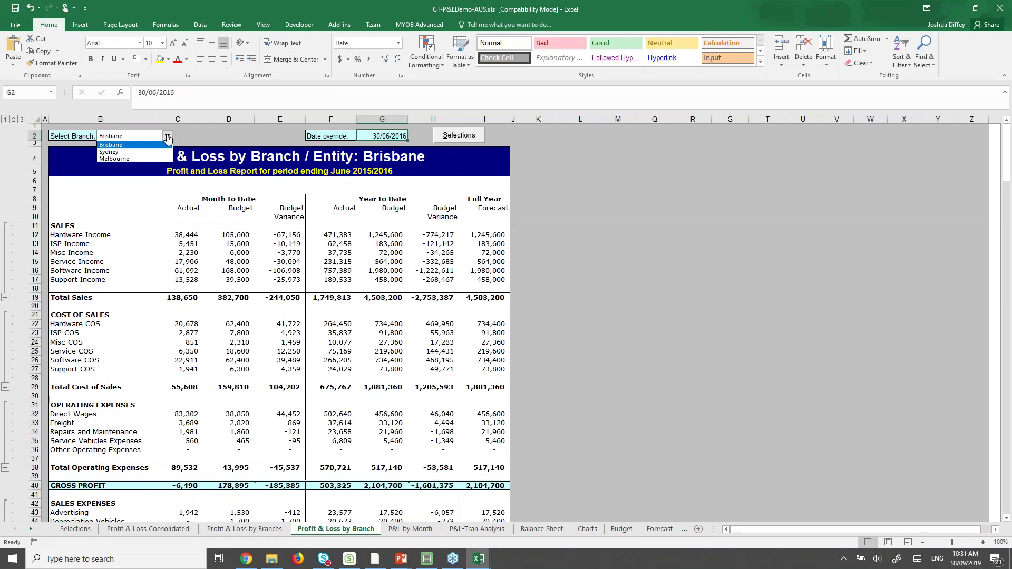
click(167, 137)
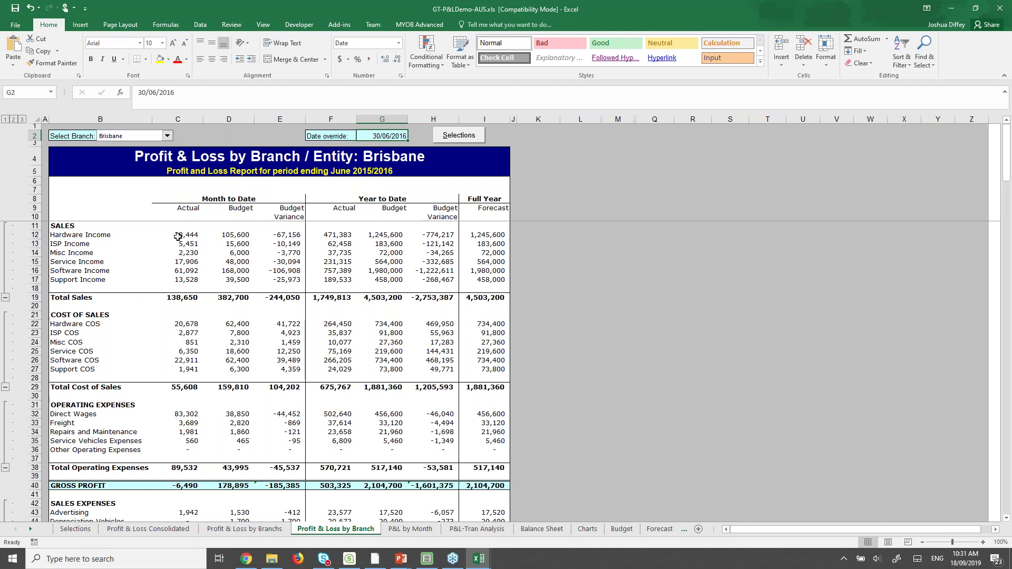
Step: Examine the gtGLActBal function arguments of Brisbane's month-to-date actual Hardware Income down to the Search argument, and leave the formula unedited
click(178, 239)
click(121, 93)
click(164, 249)
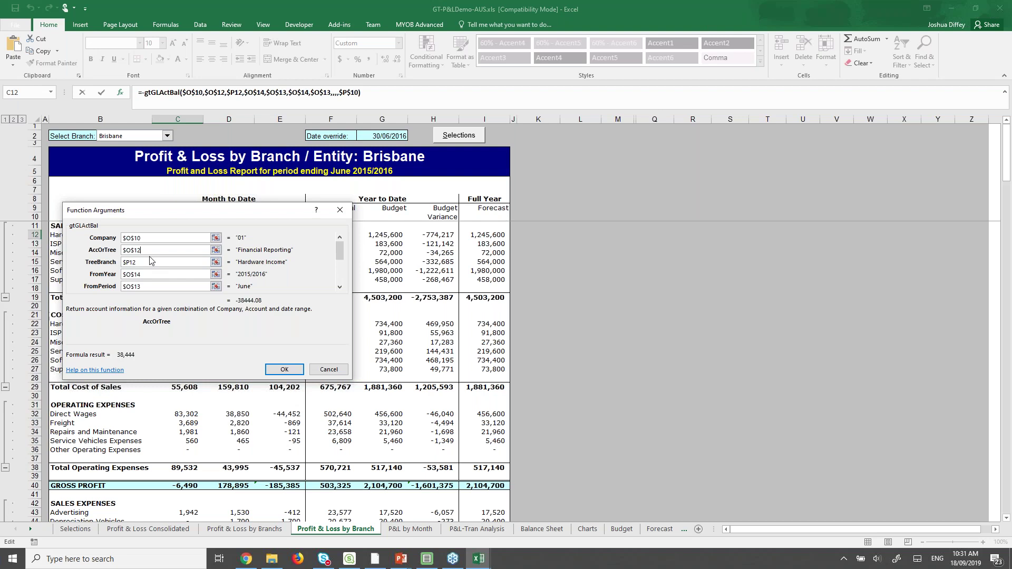
scroll(339, 274, down, 4)
scroll(316, 288, down, 2)
click(153, 286)
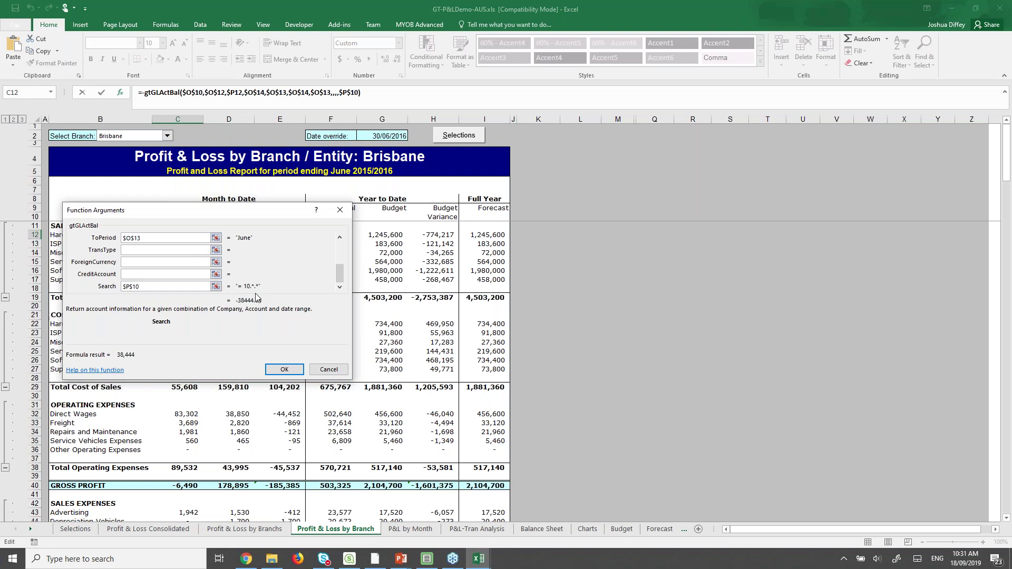
click(323, 370)
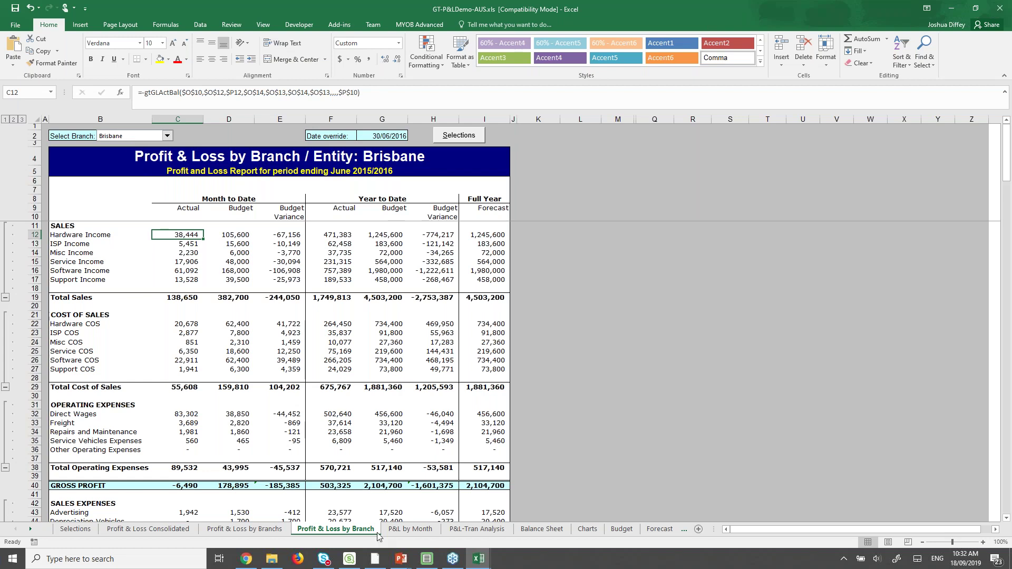
Step: Switch to Greentree, maximize its window and open the 1. Finance workflow desk to review its Financial Totals
click(375, 560)
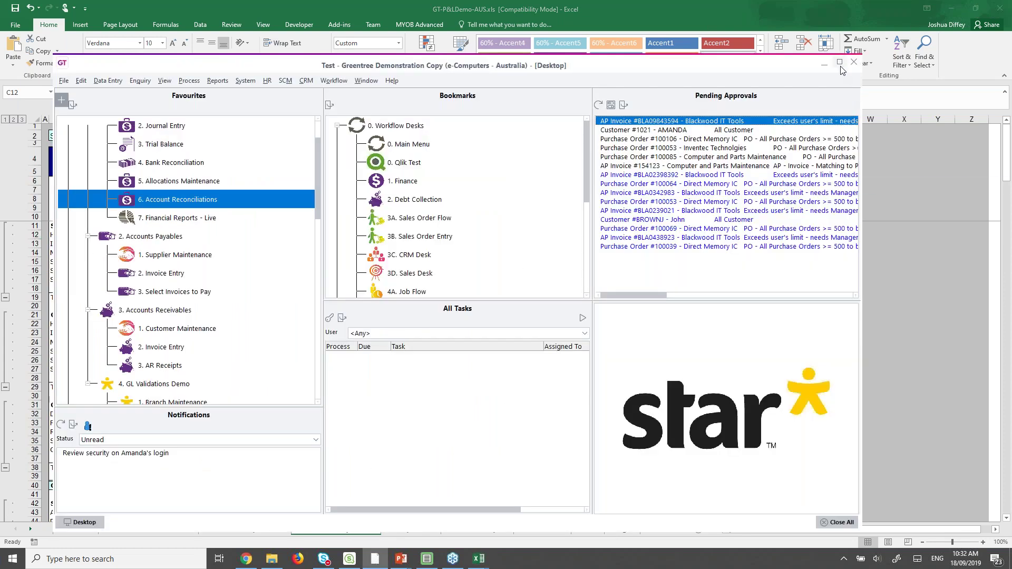
click(840, 63)
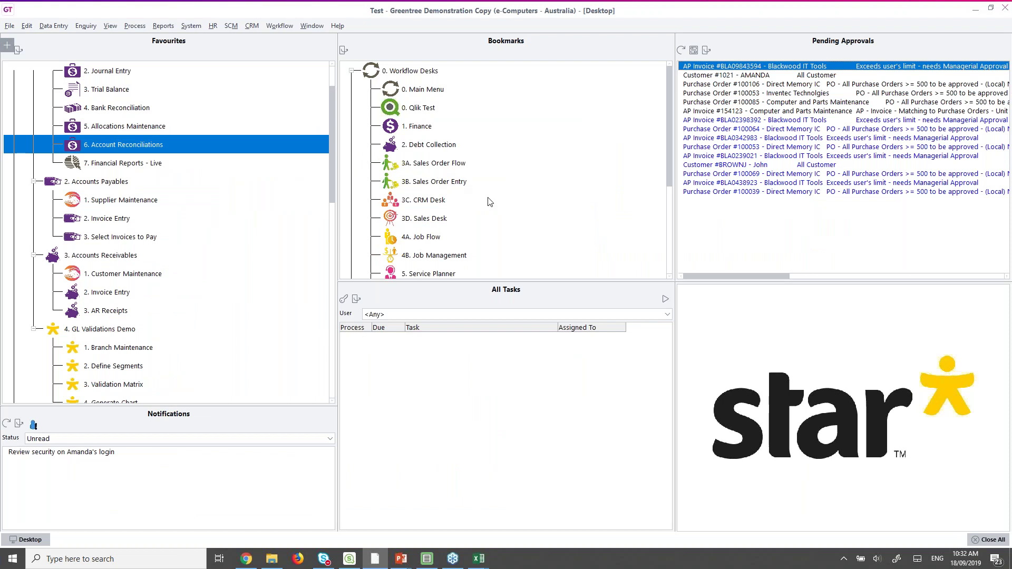
double_click(416, 126)
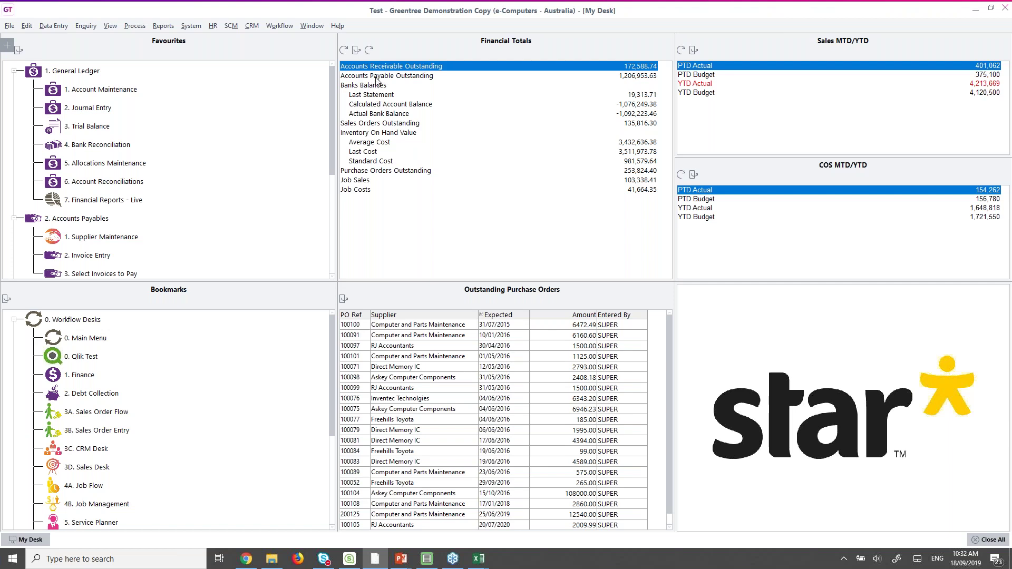
click(405, 76)
click(406, 67)
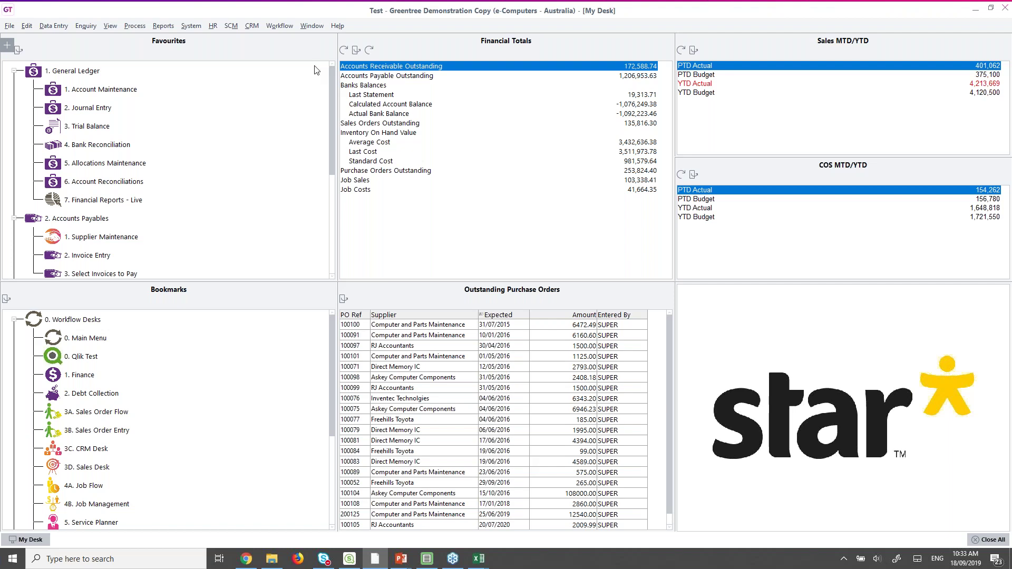
Step: Run the live financial report Profit and Loss - MTD,YTD,Variance for all branches afresh, declining the expired version
click(165, 30)
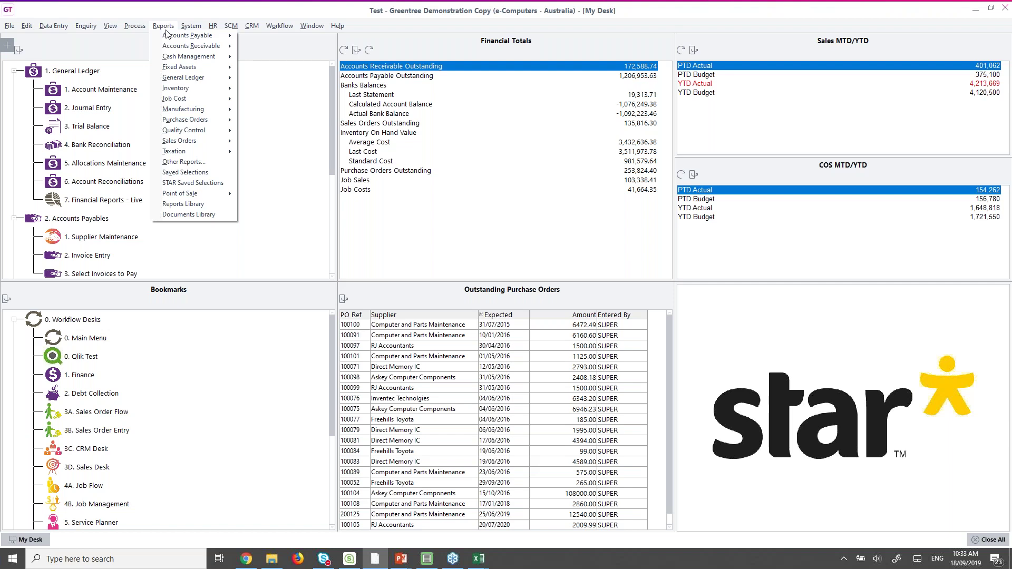
mouse_move(177, 78)
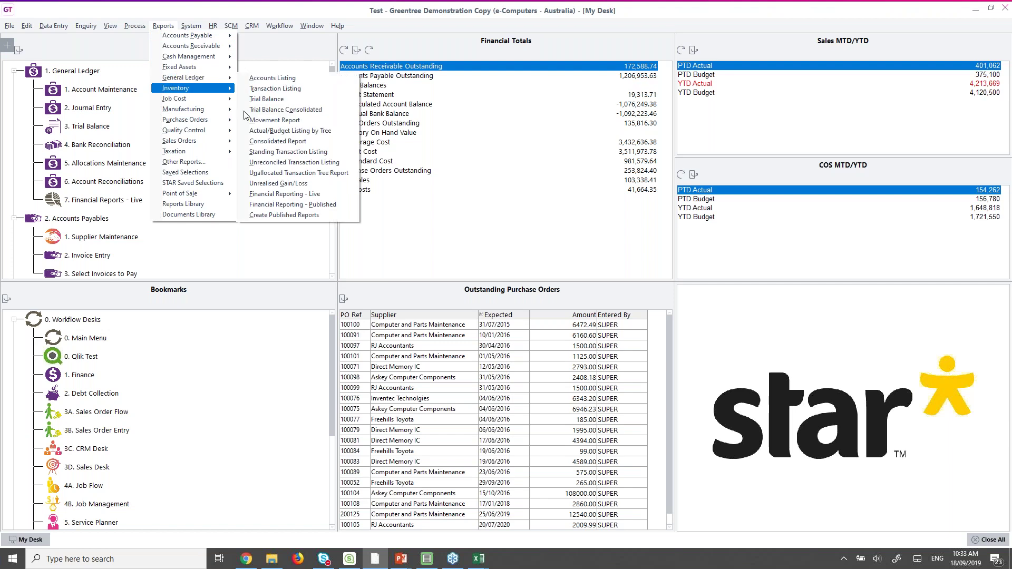
click(305, 195)
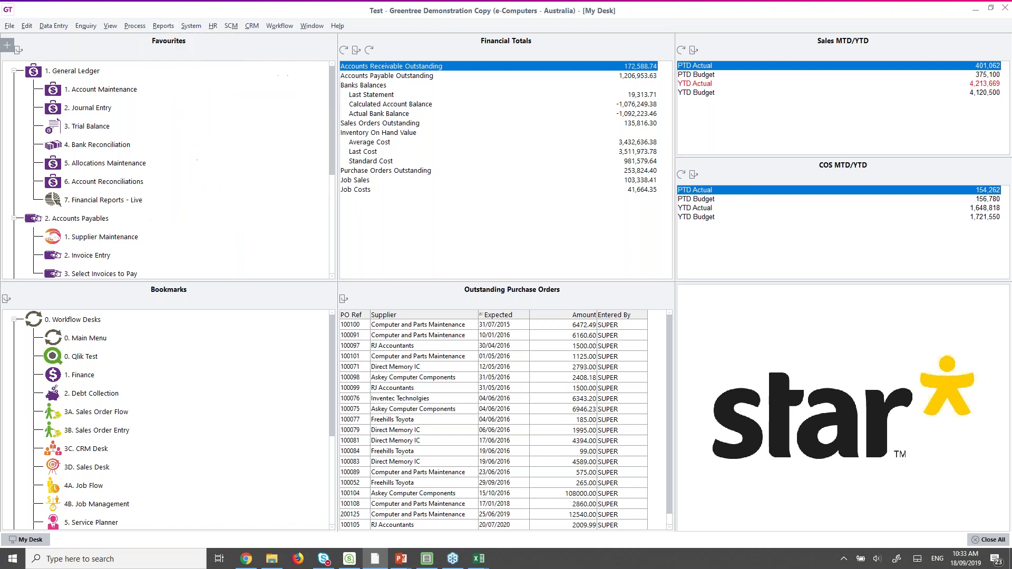
click(210, 79)
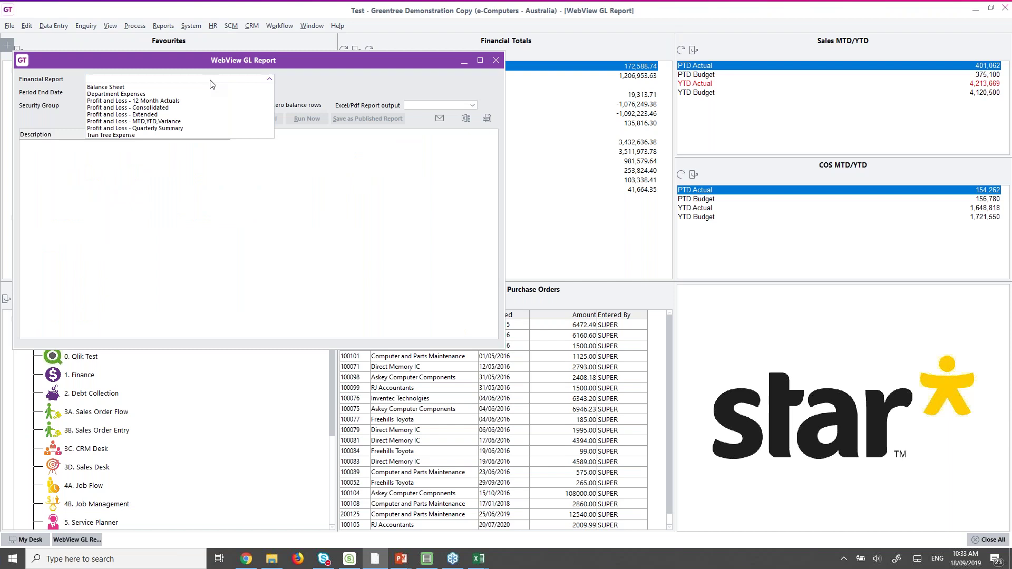
click(143, 122)
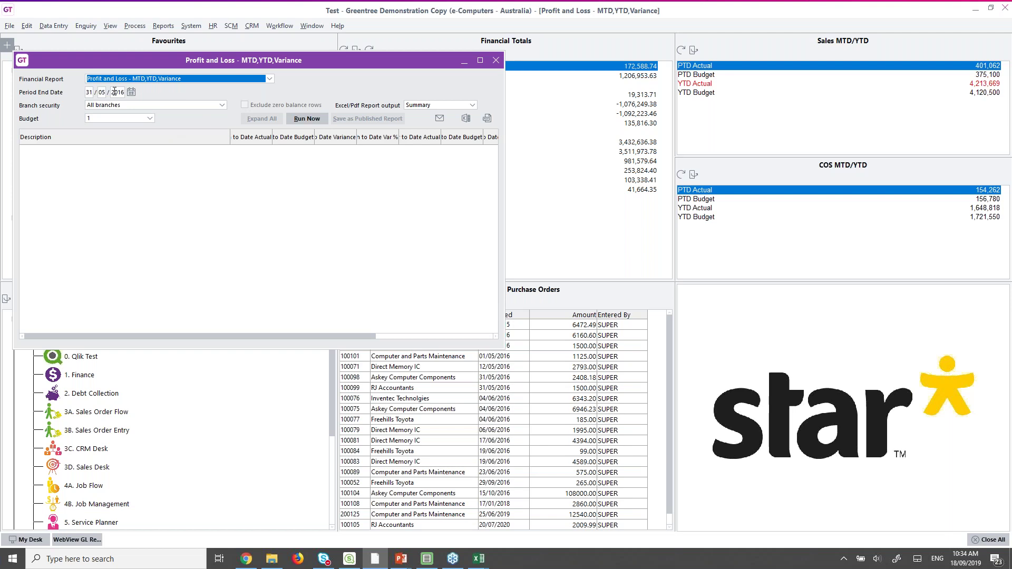
click(293, 120)
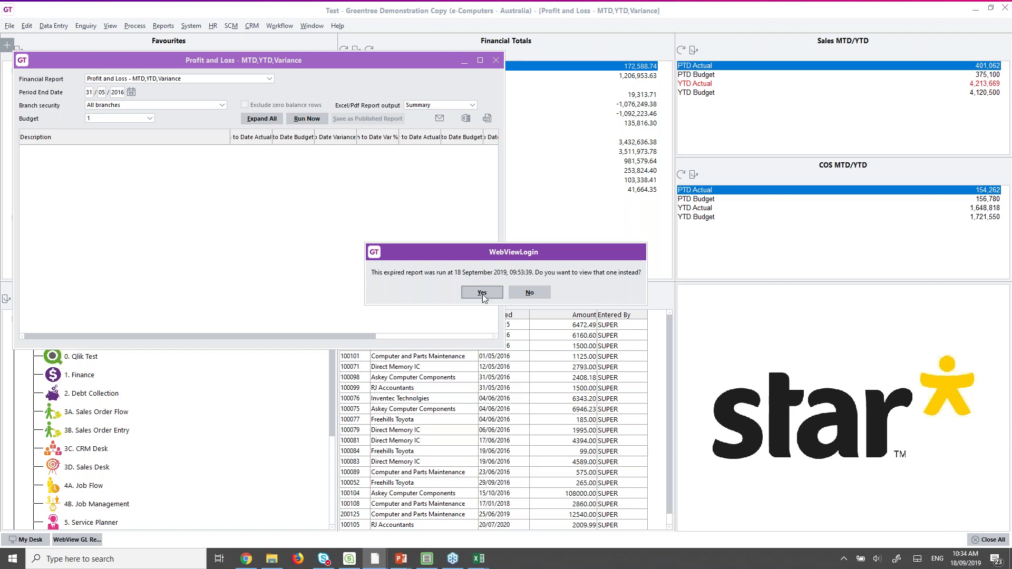
click(529, 293)
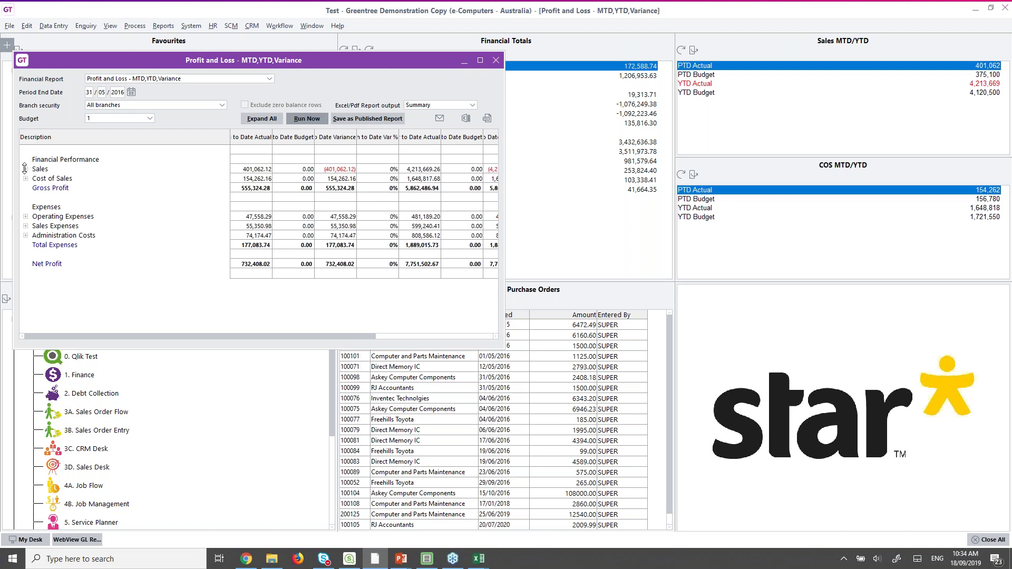
Step: Expand Sales and Hardware Income to their GL accounts, and view the branch security choices while keeping All branches
click(26, 169)
click(36, 178)
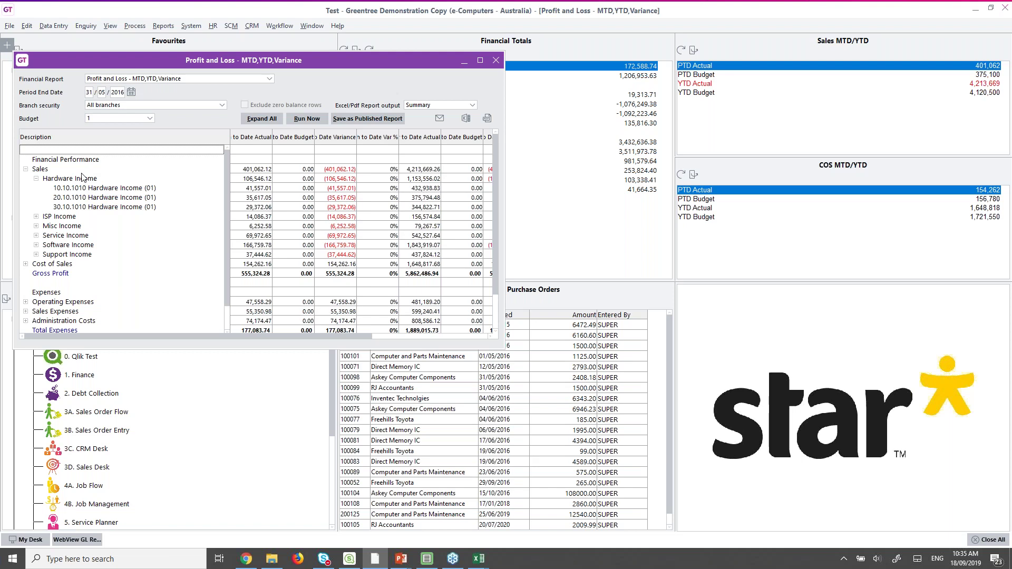
click(129, 106)
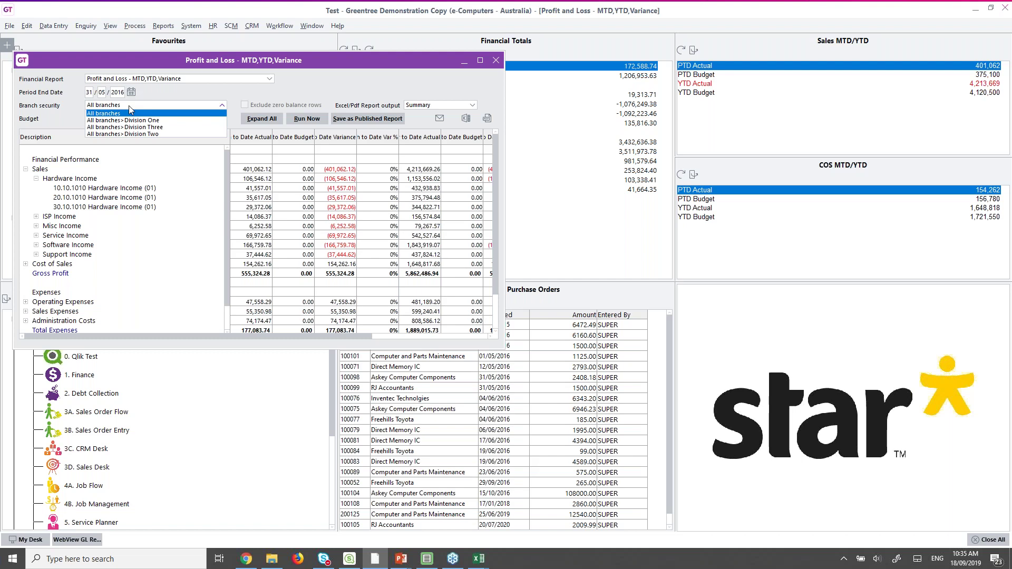
click(302, 79)
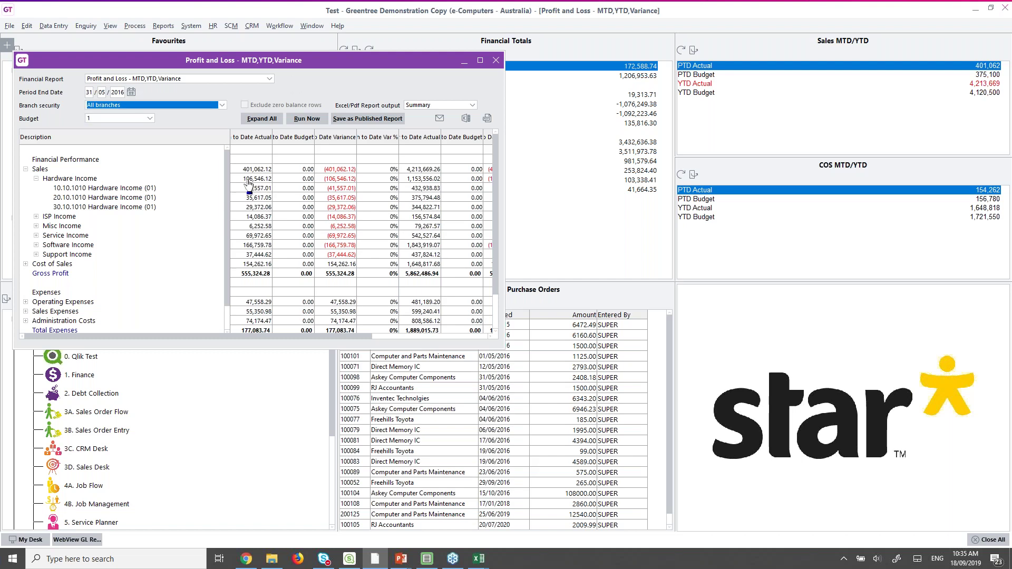
Step: Collapse Hardware Income, drill down from the month-to-date actual sales figures to the ledger account balances, and close the ledger view
click(36, 178)
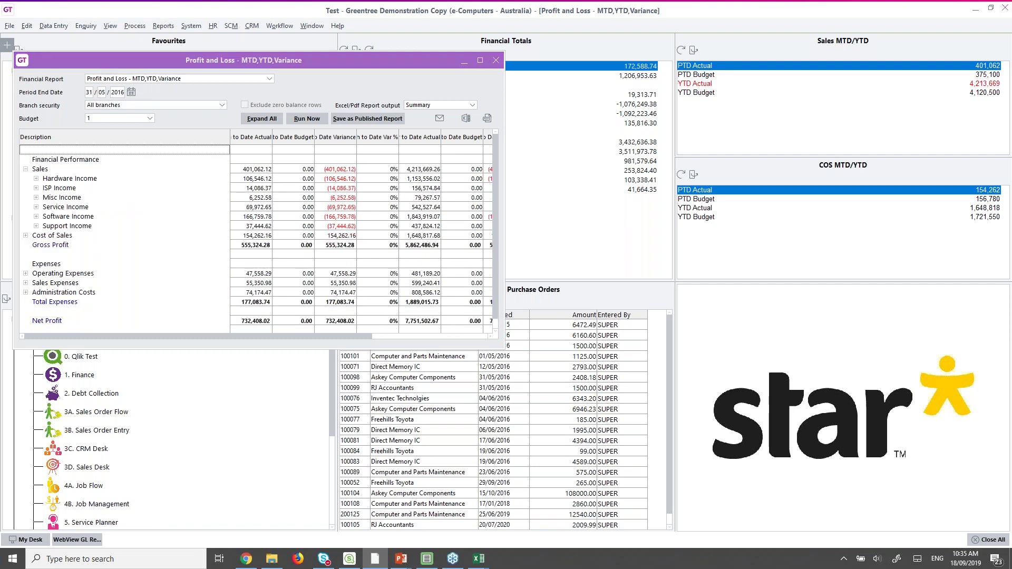
double_click(246, 178)
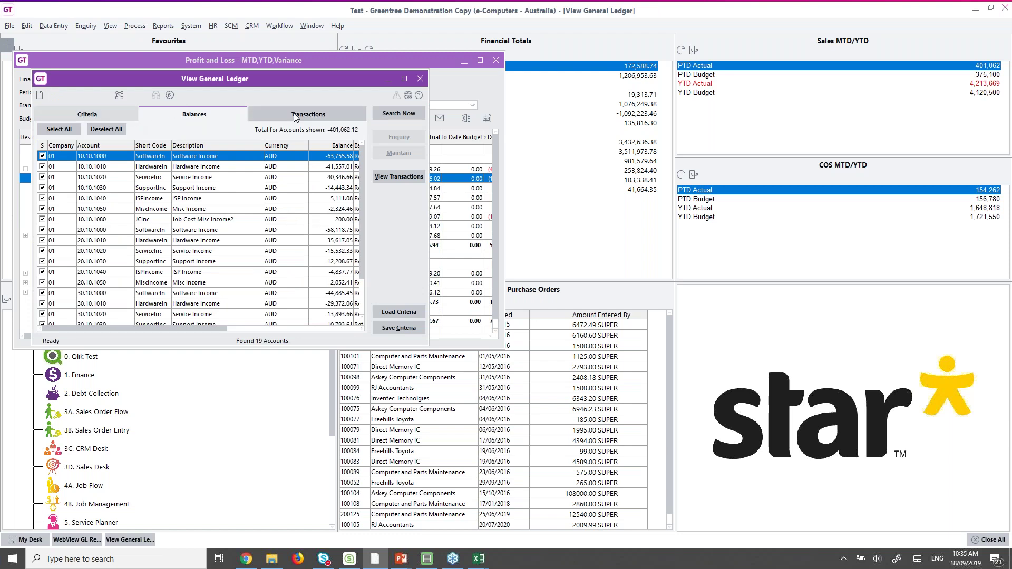
click(419, 80)
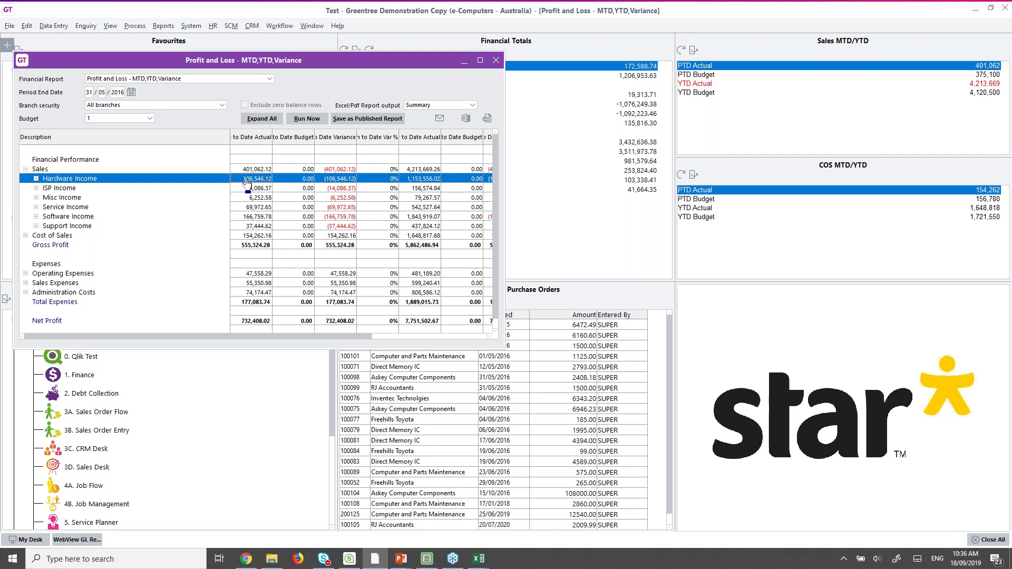
Step: Add the account note "Here is some new notes" to the month-to-date actual Hardware Income, save it and close the note viewer
right_click(241, 183)
click(275, 184)
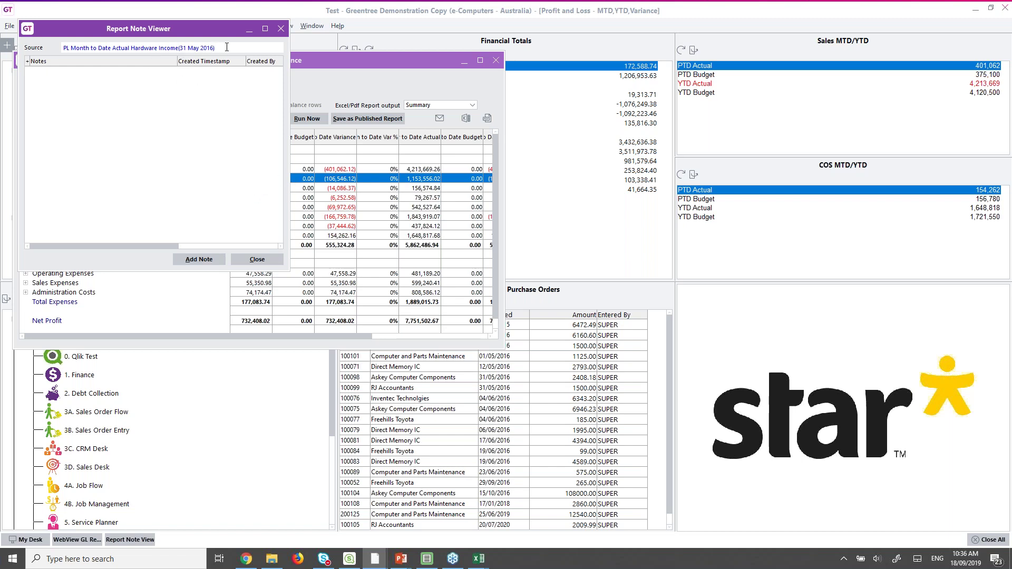
click(195, 259)
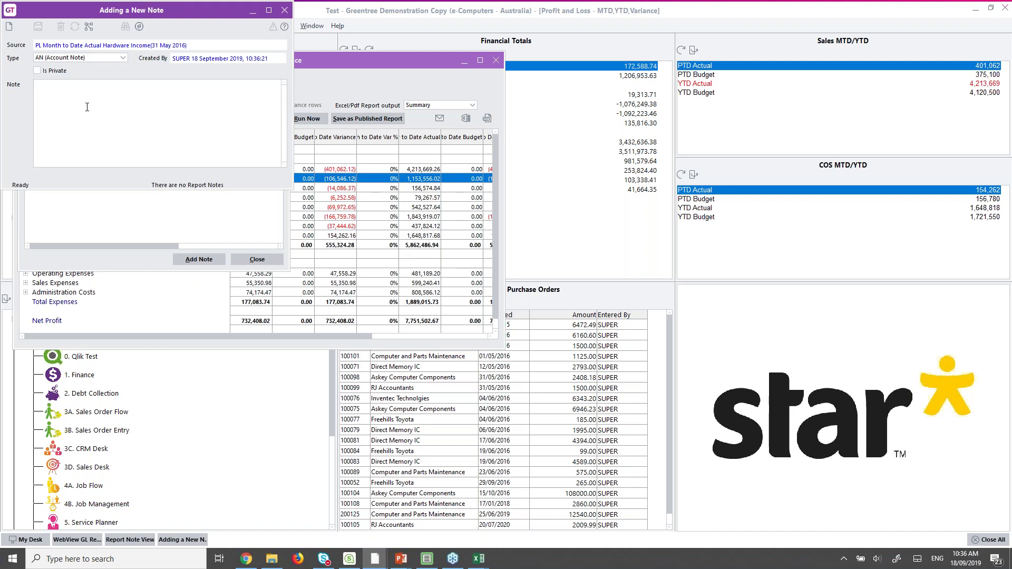
text(Here is some new notes)
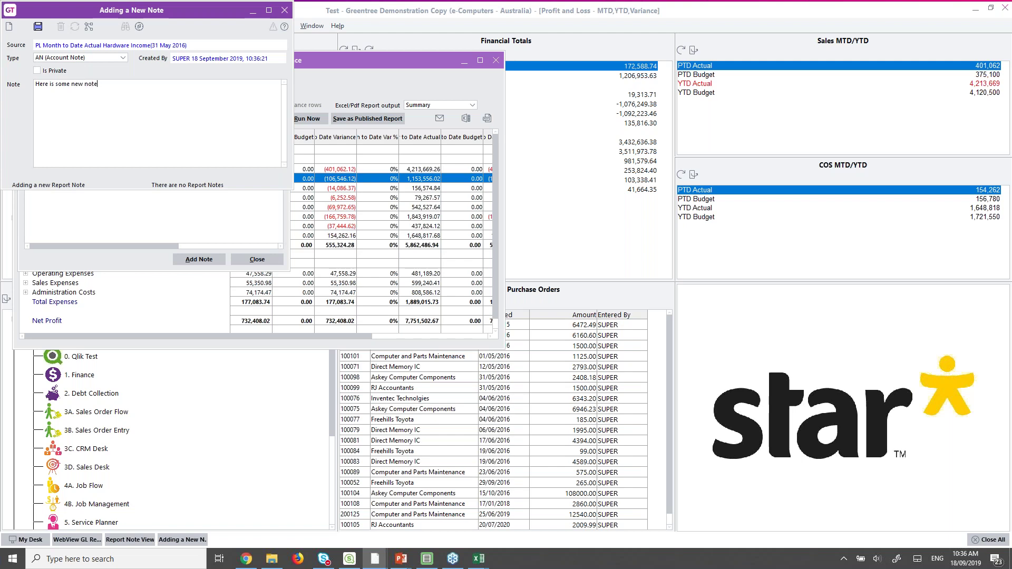
click(37, 26)
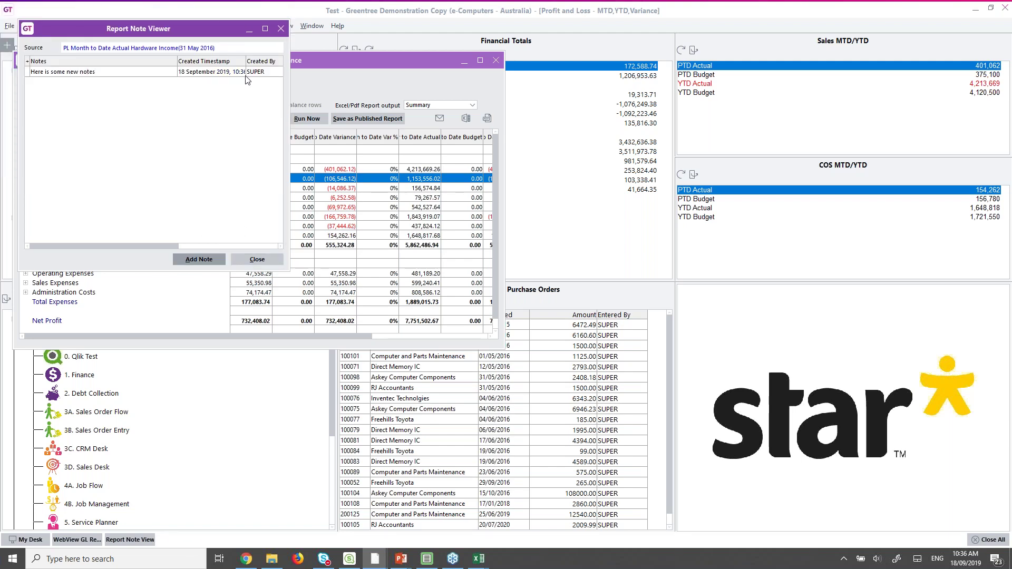
click(272, 258)
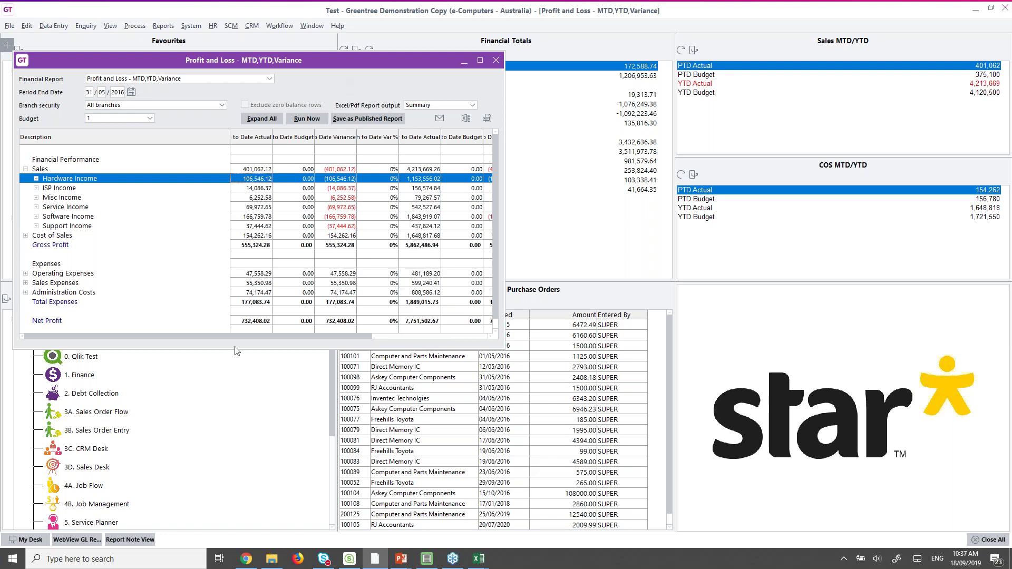
Step: Switch to Greentree WebView in Chrome, sign in with the general demo login and select the company e-Computers - Australia
mouse_move(252, 563)
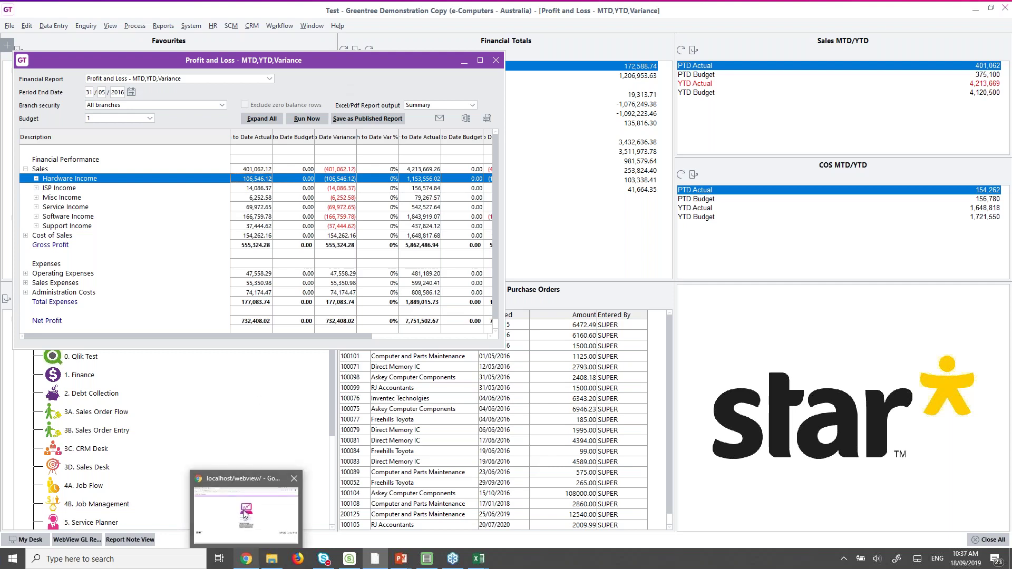
click(245, 514)
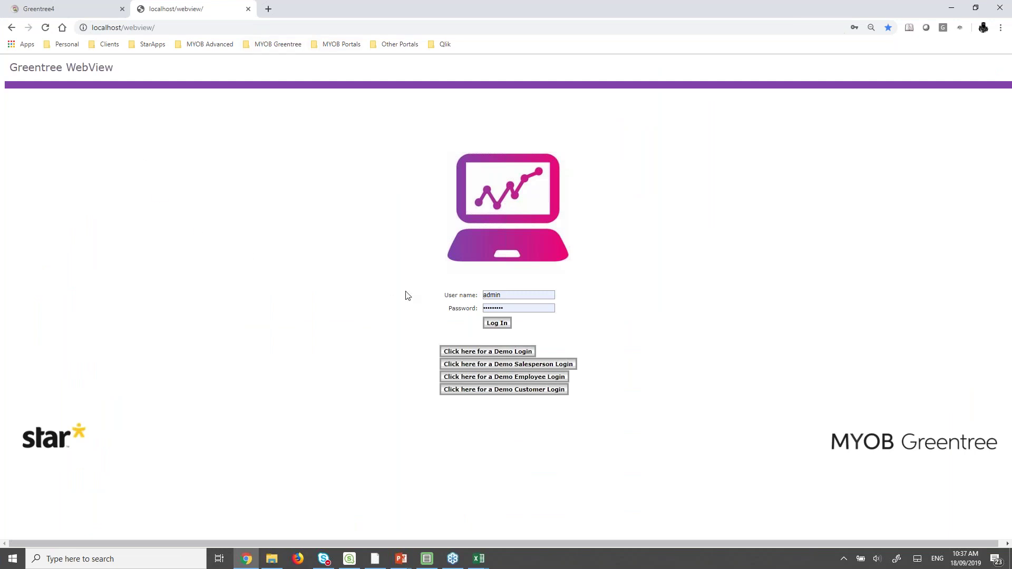
click(479, 351)
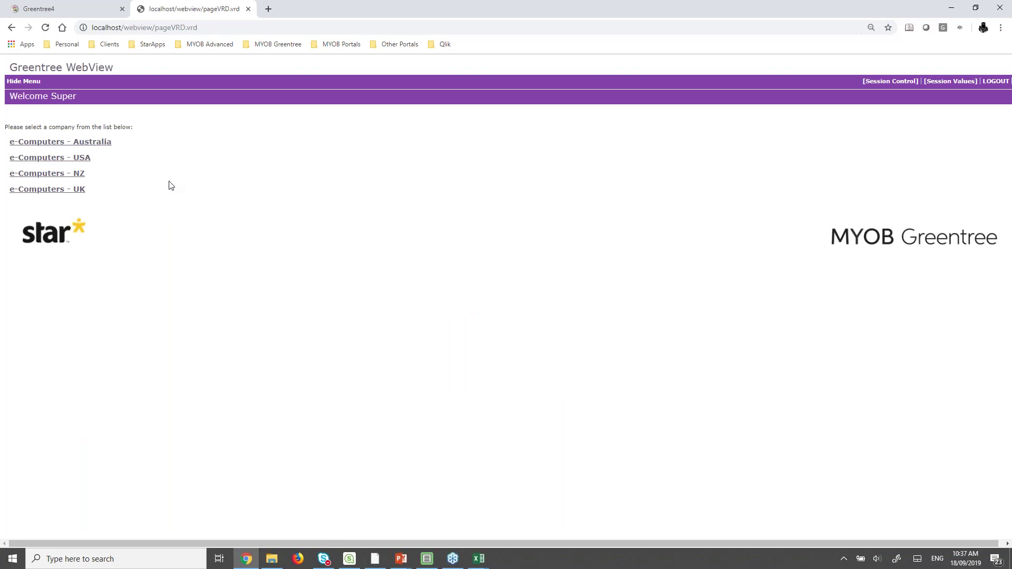
click(107, 142)
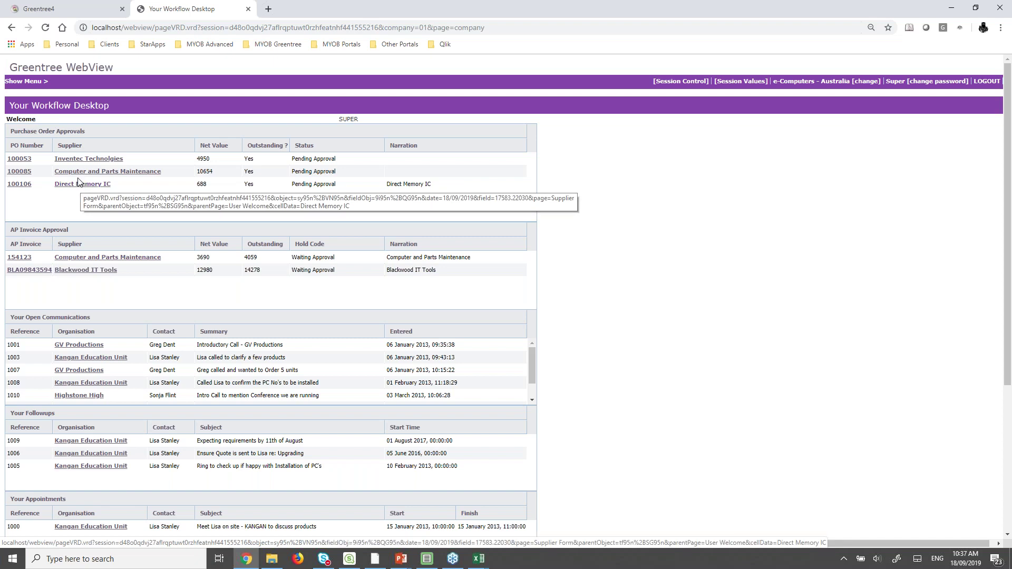
Step: Open the Profit and Loss - MTD,YTD,Variance report from the General Ledger financial reports and run it afresh, declining the expired version
click(35, 84)
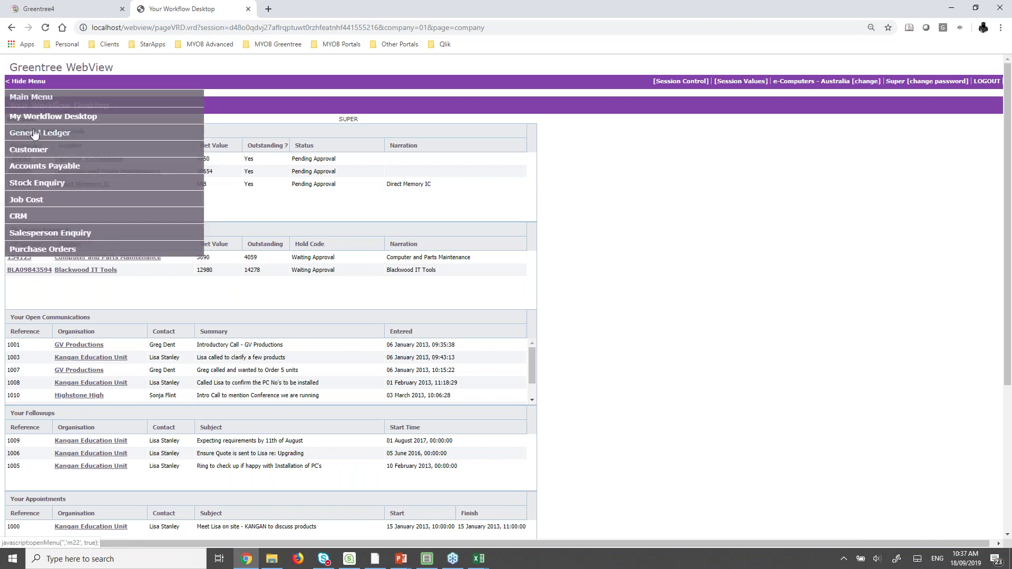
click(31, 135)
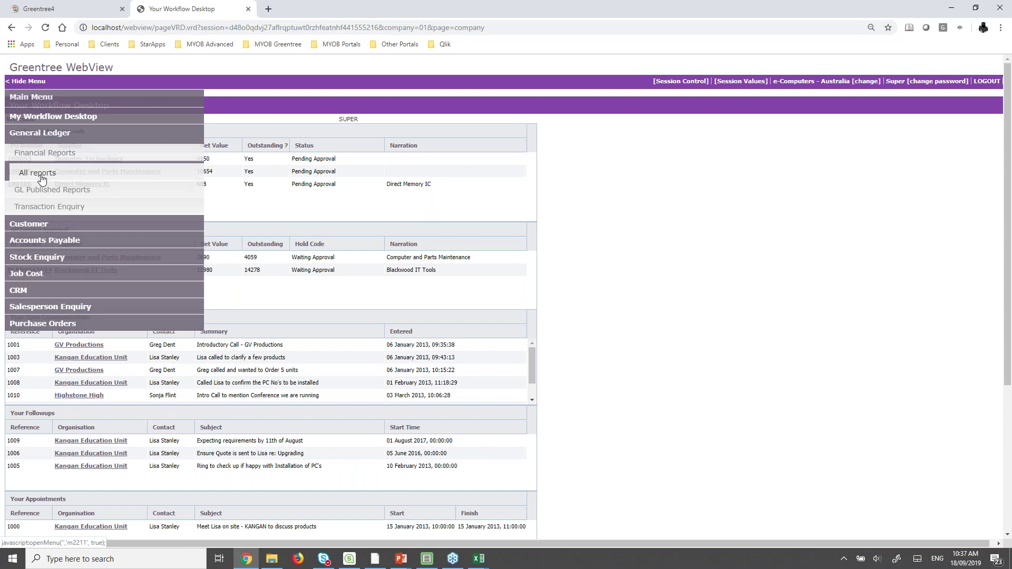
click(45, 154)
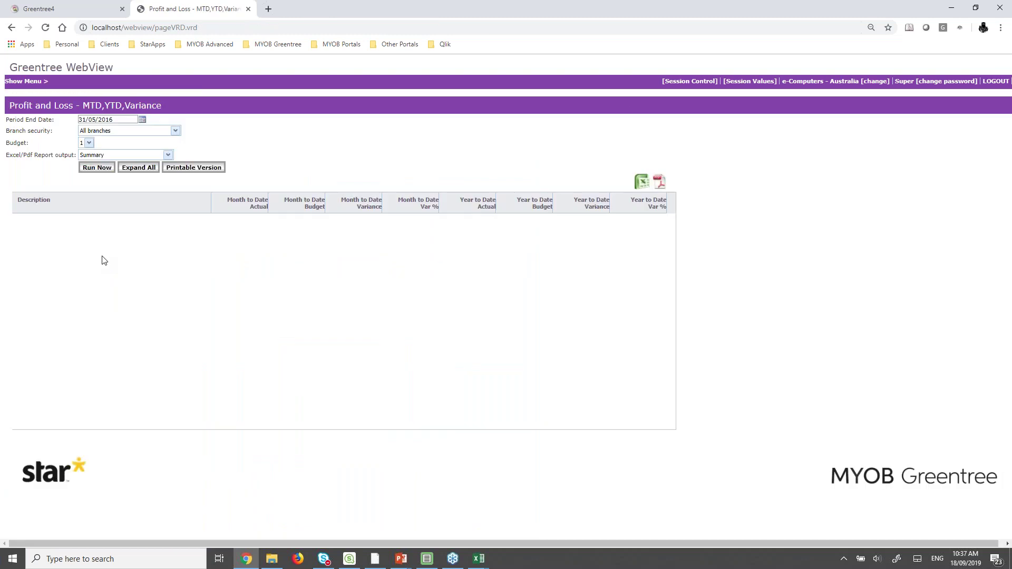
click(95, 169)
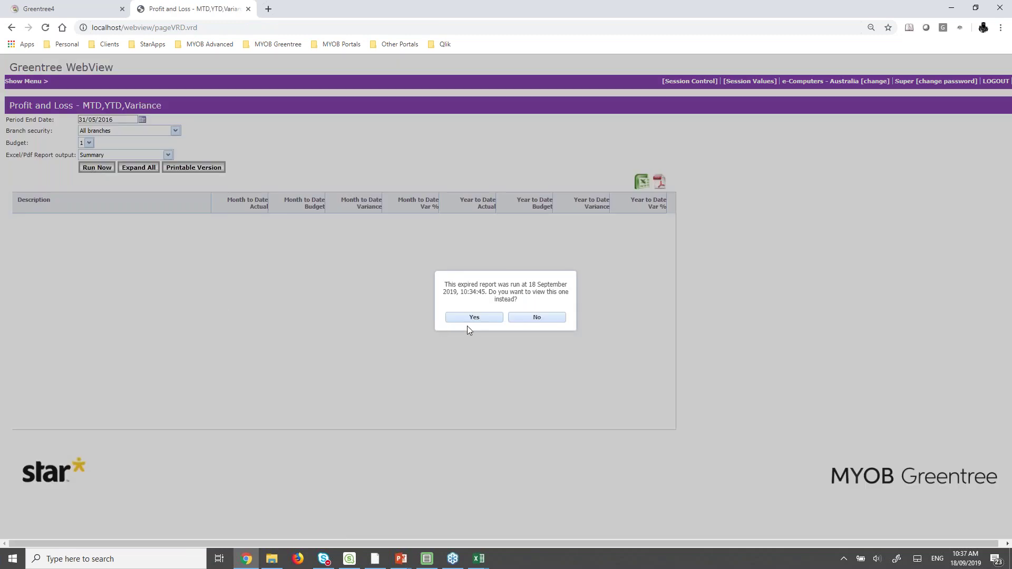
click(541, 319)
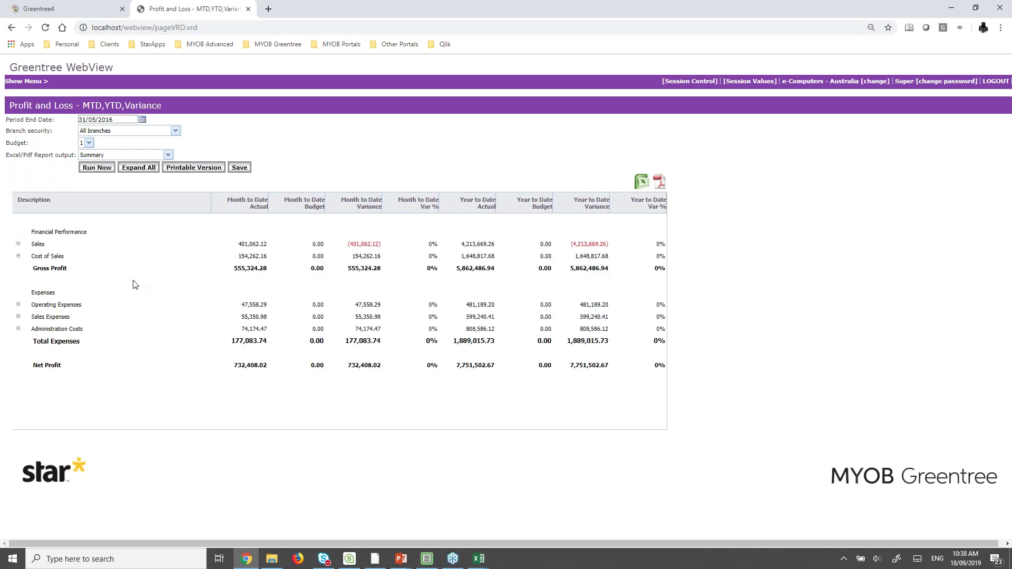
Step: Expand Sales and Hardware Income in the web report and view the notes on the month-to-date actual Hardware Income
click(19, 244)
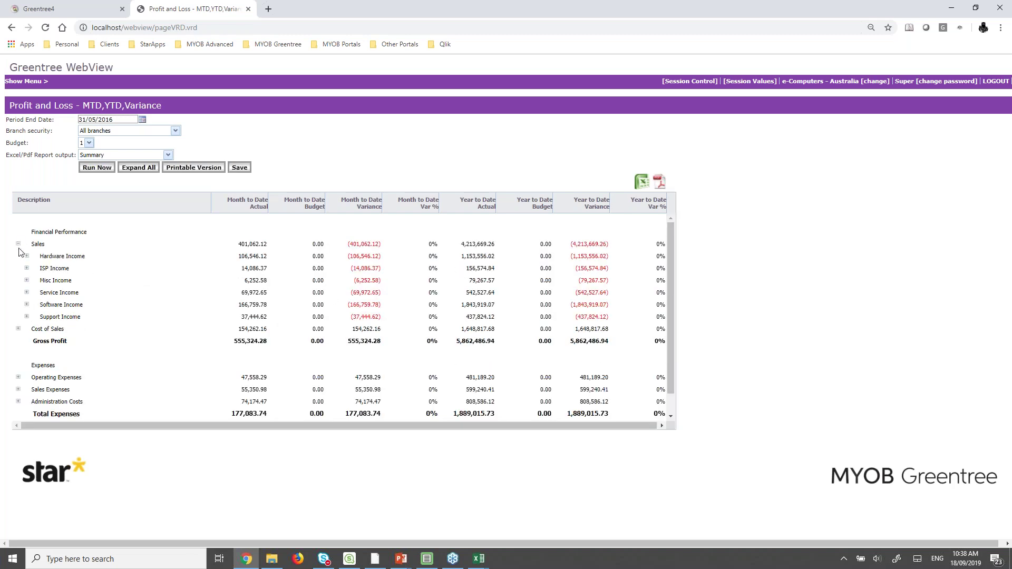
click(27, 256)
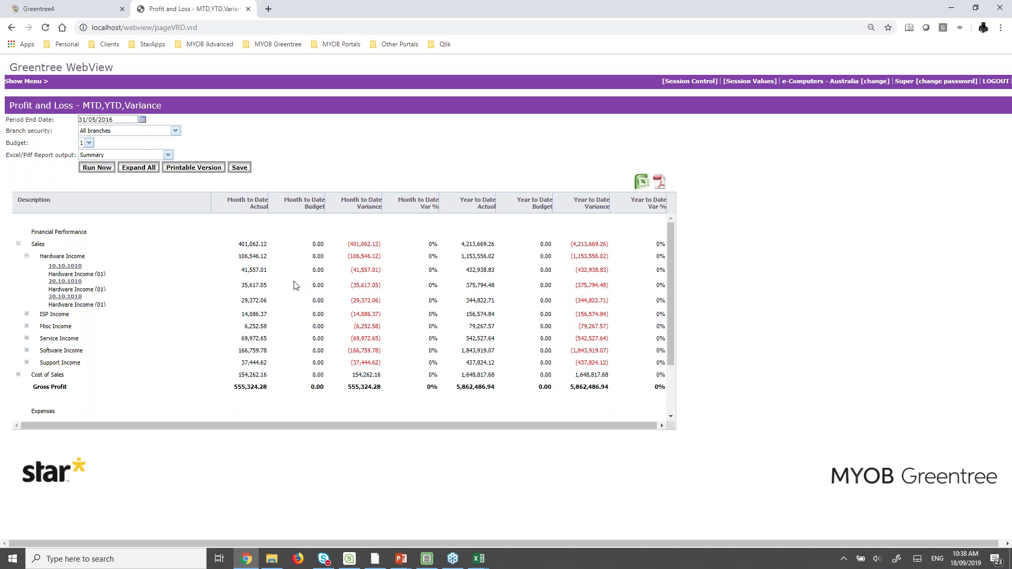
right_click(238, 260)
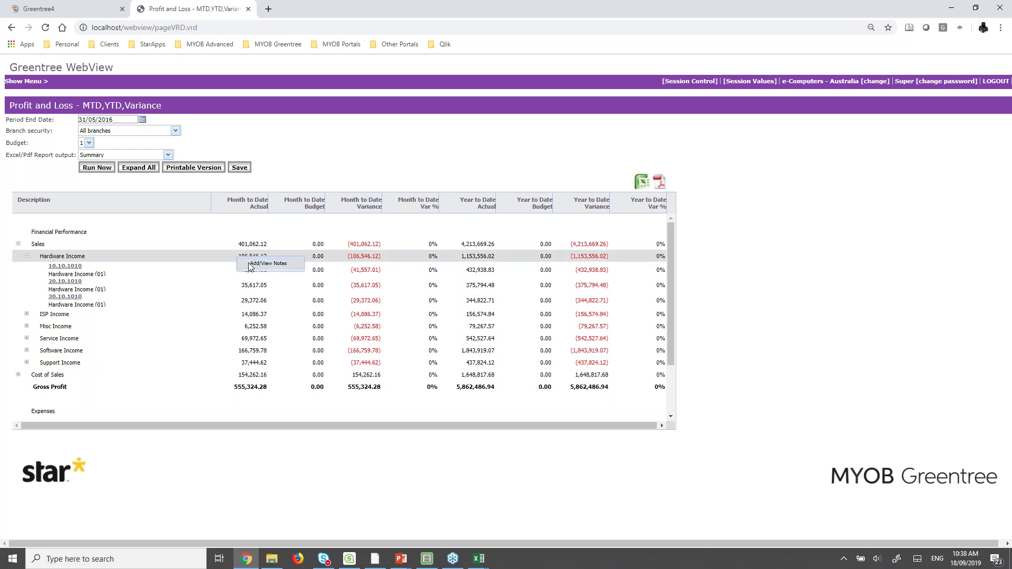
click(252, 264)
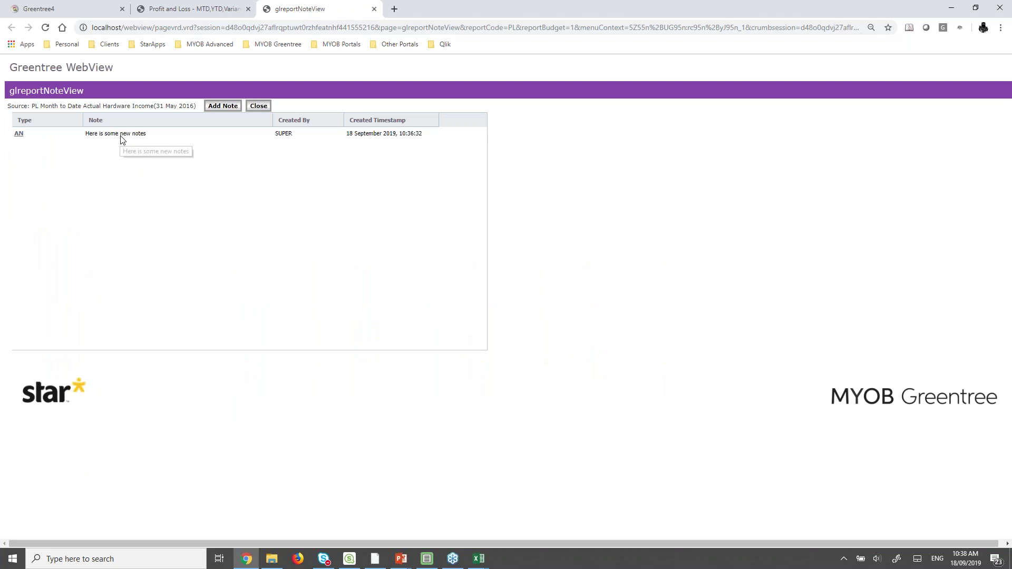
Step: Close the note view, set the Excel/PDF report output to Detail, view the Profit and Loss as a PDF and close it
click(260, 107)
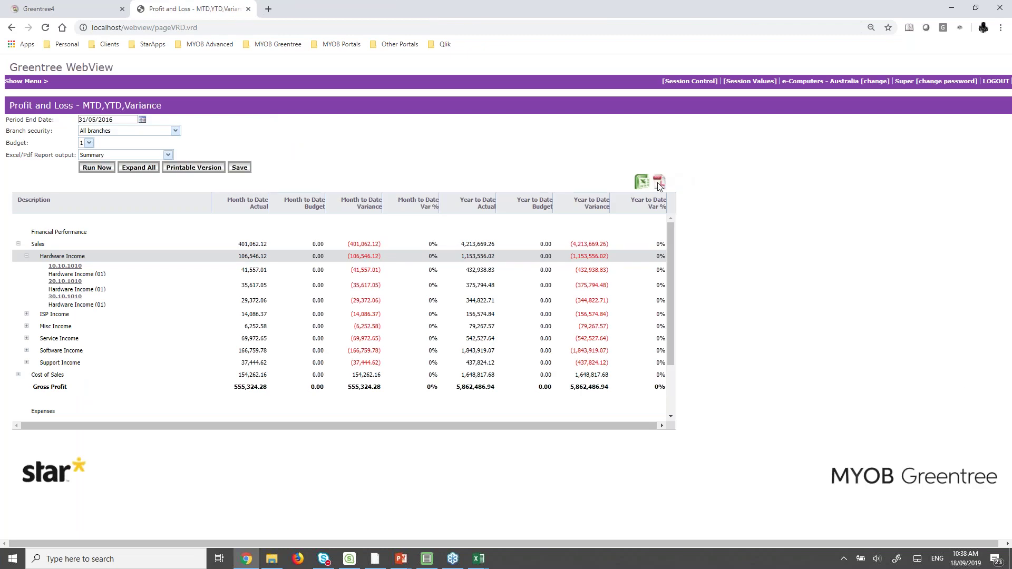
click(162, 156)
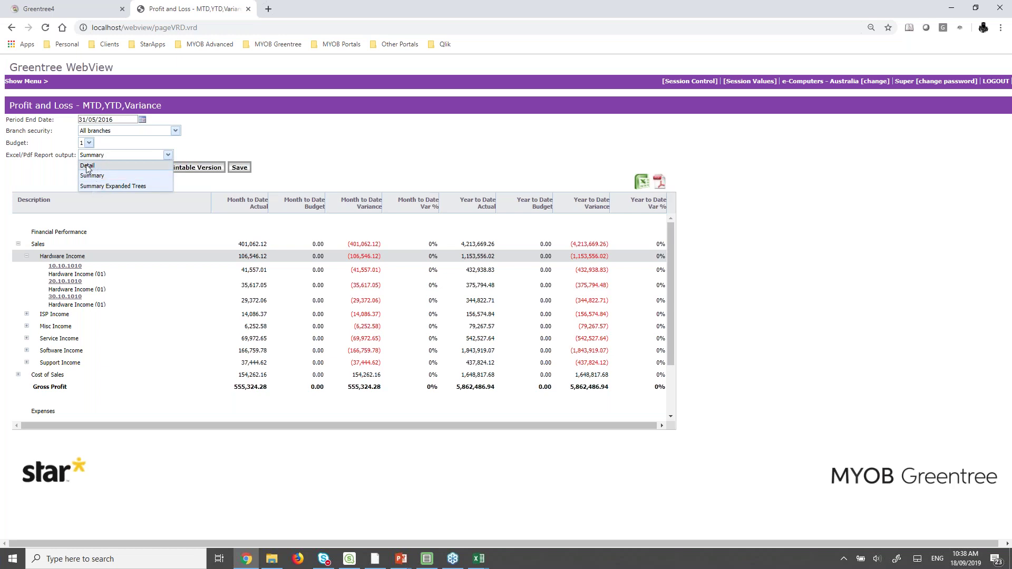
click(88, 166)
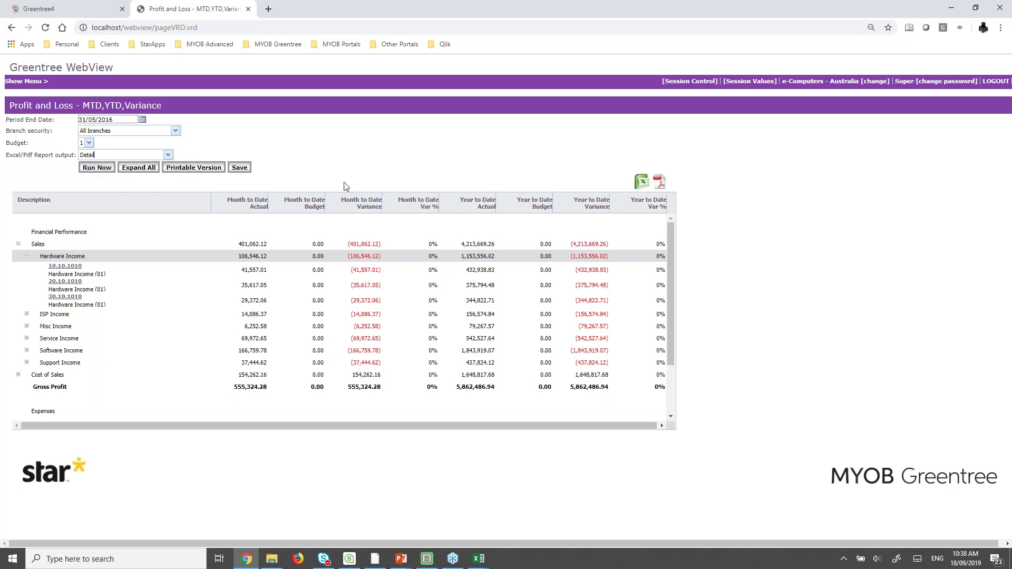
click(659, 181)
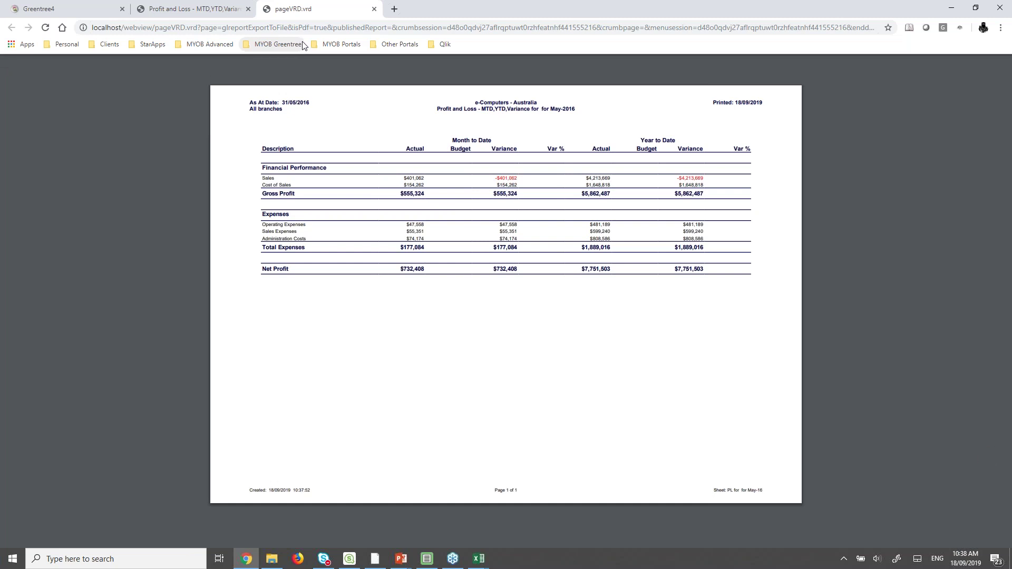
click(373, 9)
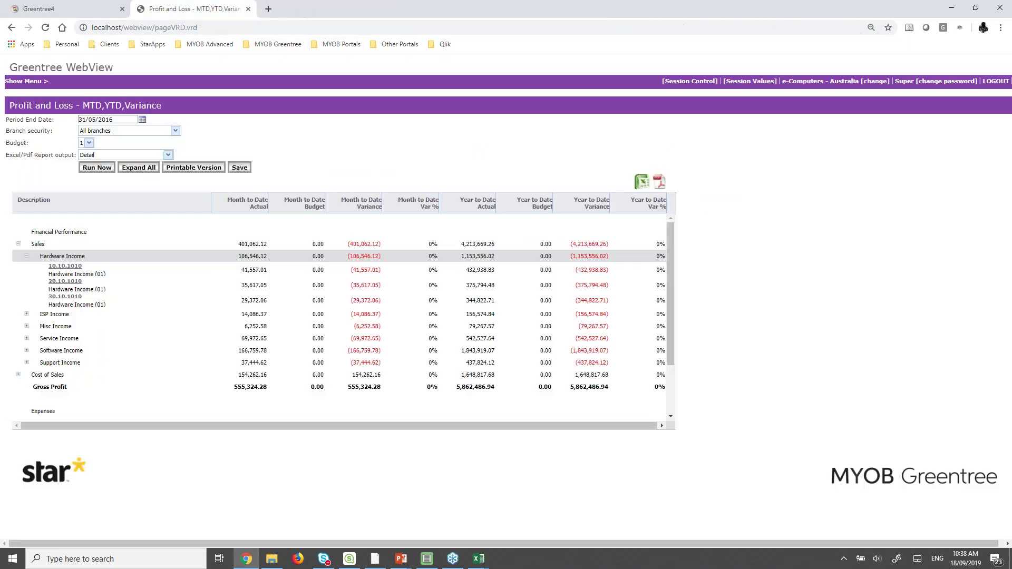
Step: View the GL account enquiry for 10.10.1010 Hardware Income, close it and expand the General Ledger options in WebView
click(66, 267)
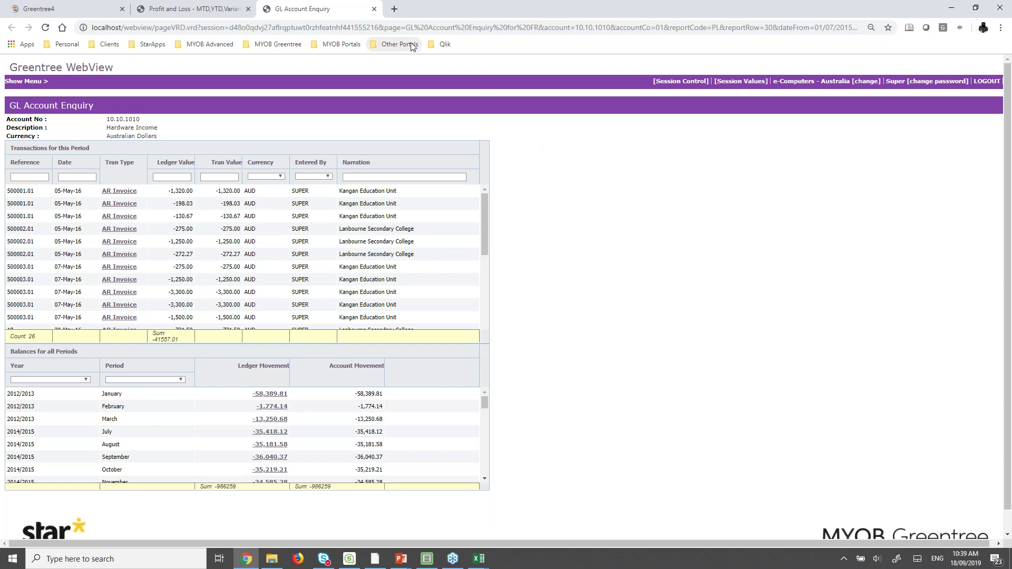
click(374, 9)
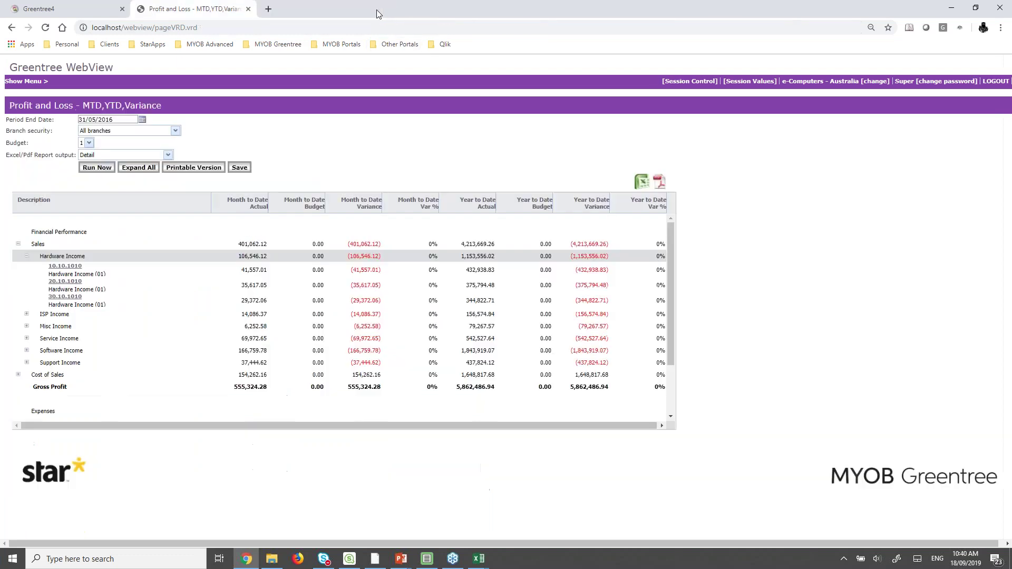
click(31, 85)
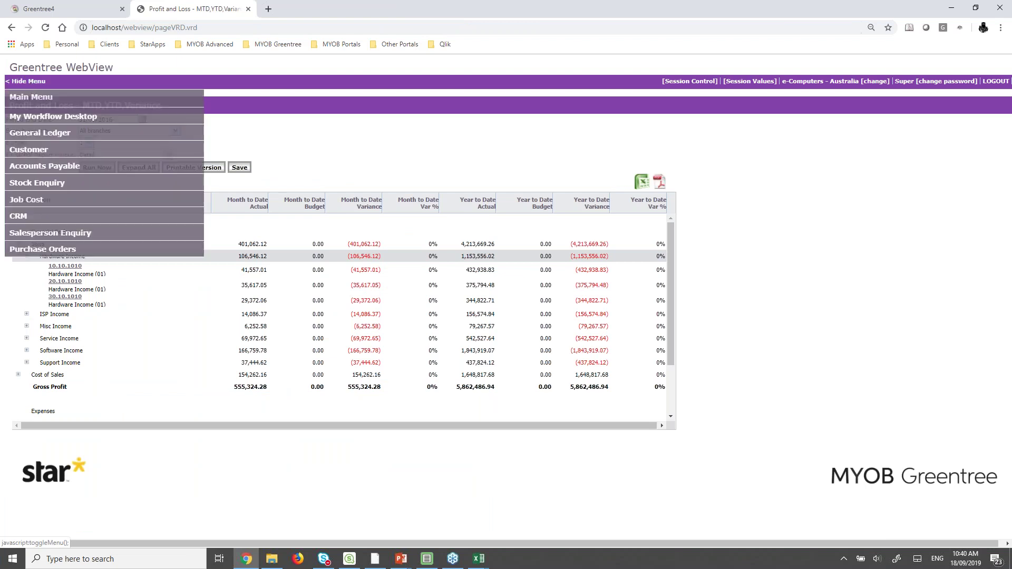
click(32, 135)
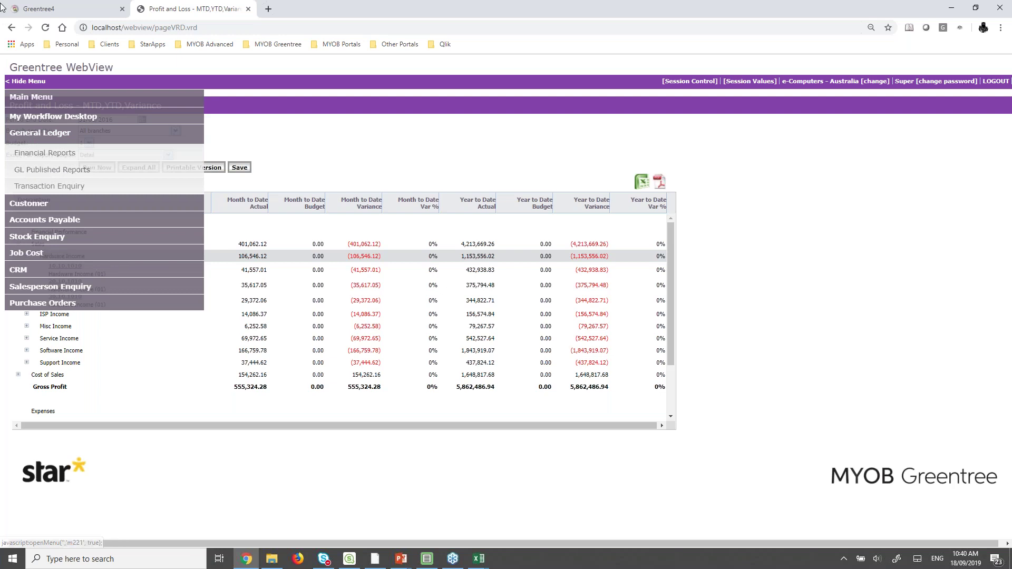
Step: Switch to the Greentree4 browser desktop and open the unread Balance Sheet from the Reports list
click(58, 12)
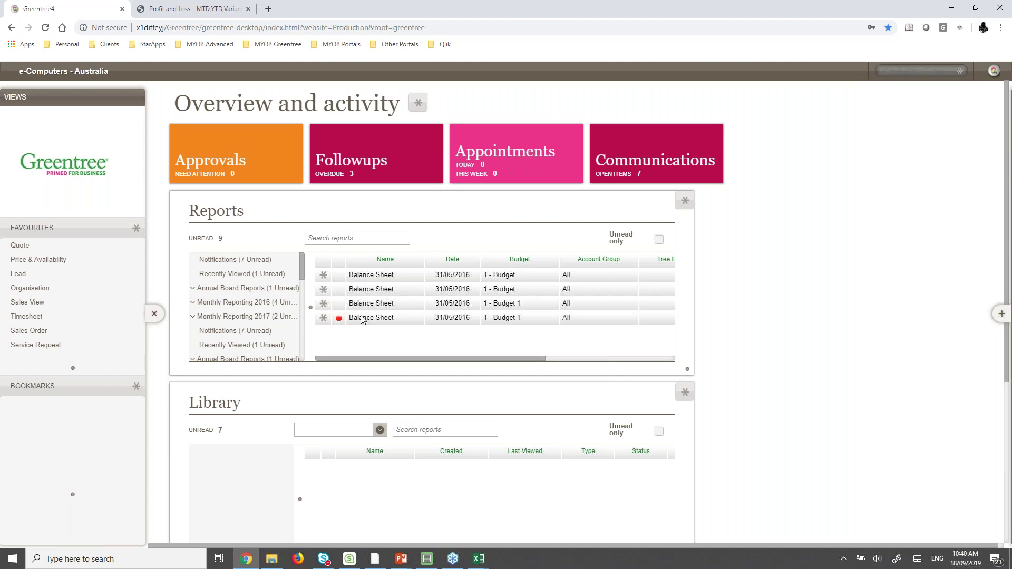
click(321, 323)
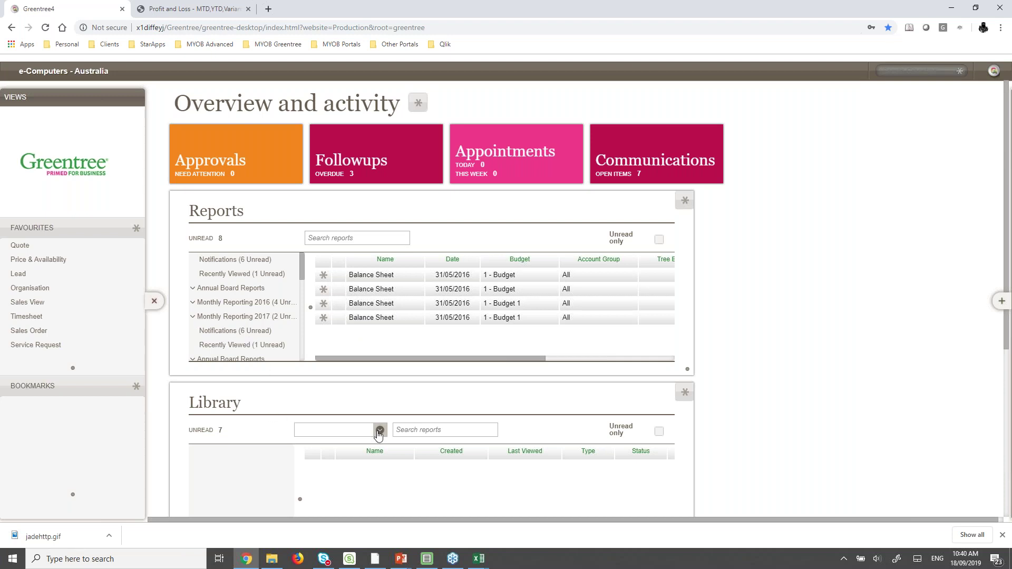
Step: Select the Policies and Procedures library and list its Health and Safety documents
scroll(376, 435, down, 1)
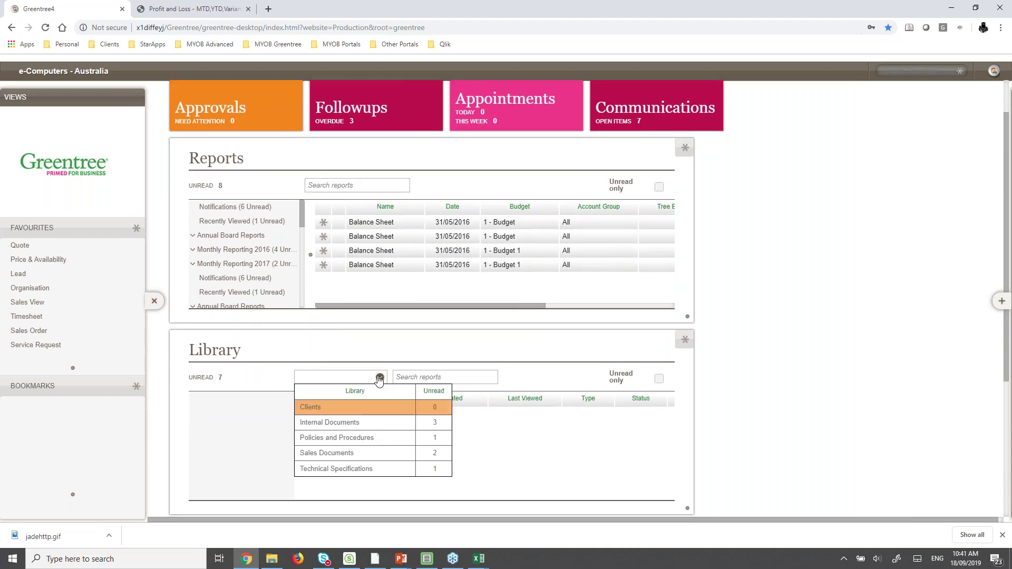
click(338, 440)
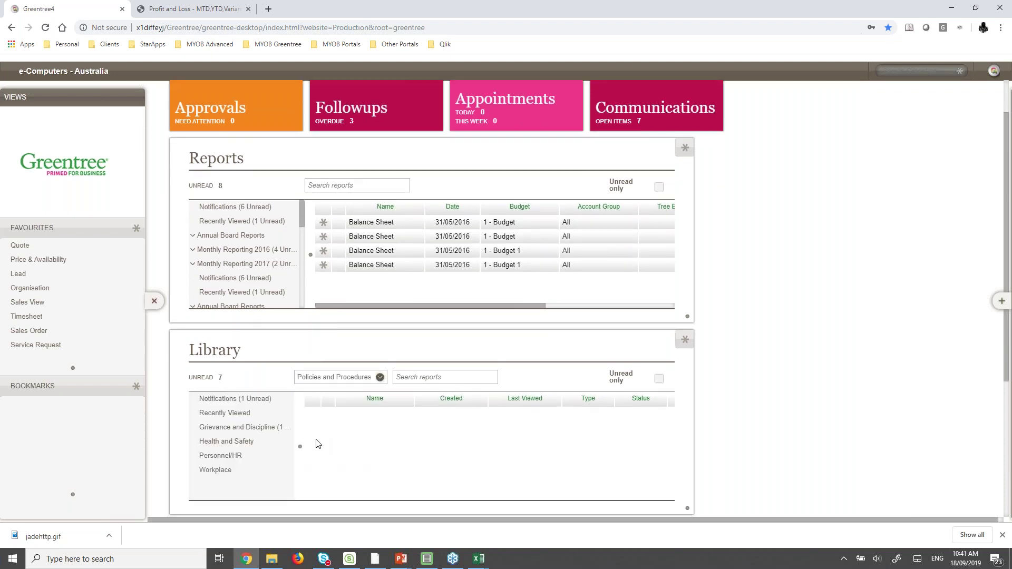
click(224, 432)
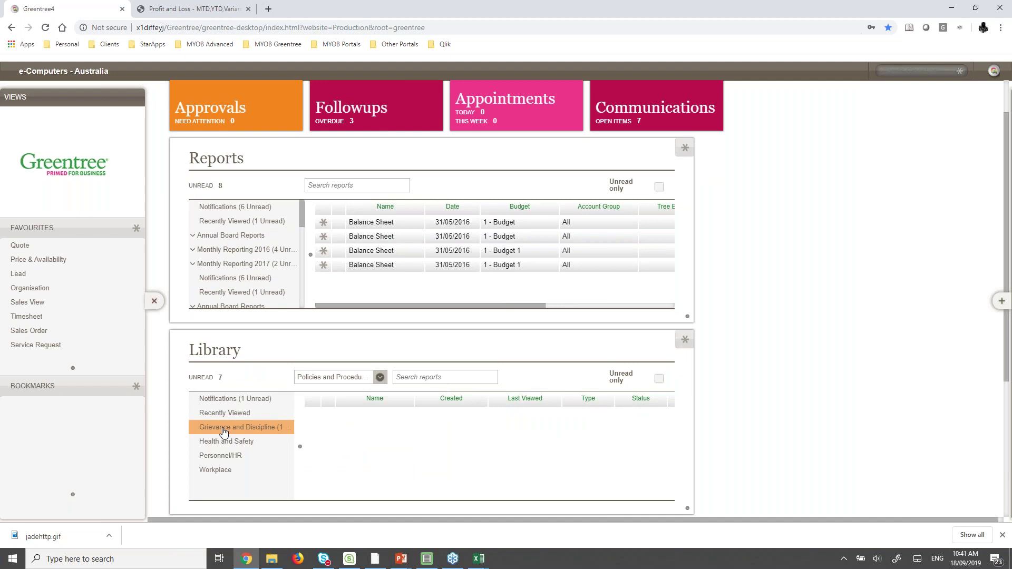
click(447, 326)
click(245, 446)
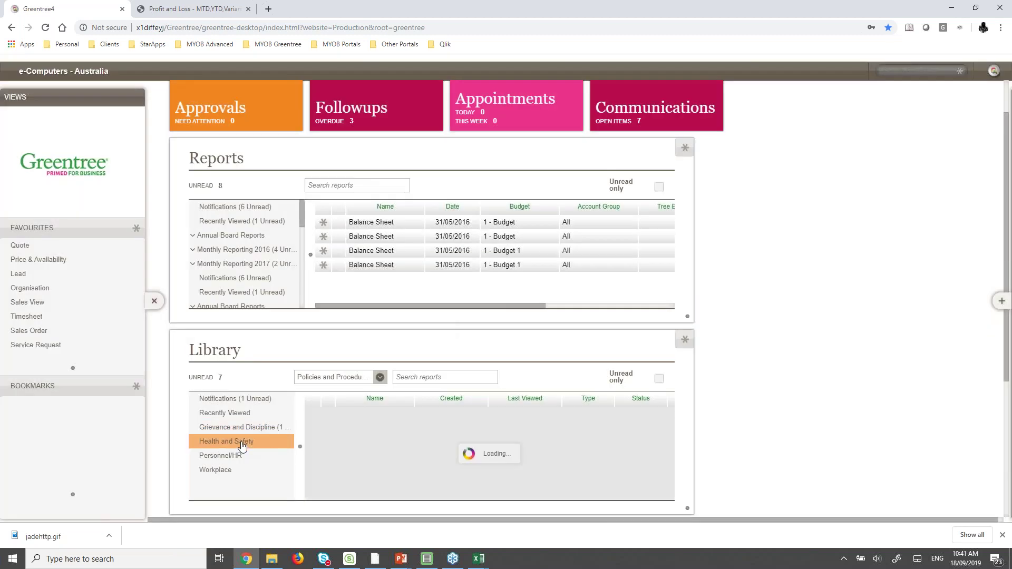
Step: Download the Health and Safety Policy from the library, view the PDF and close it
click(312, 416)
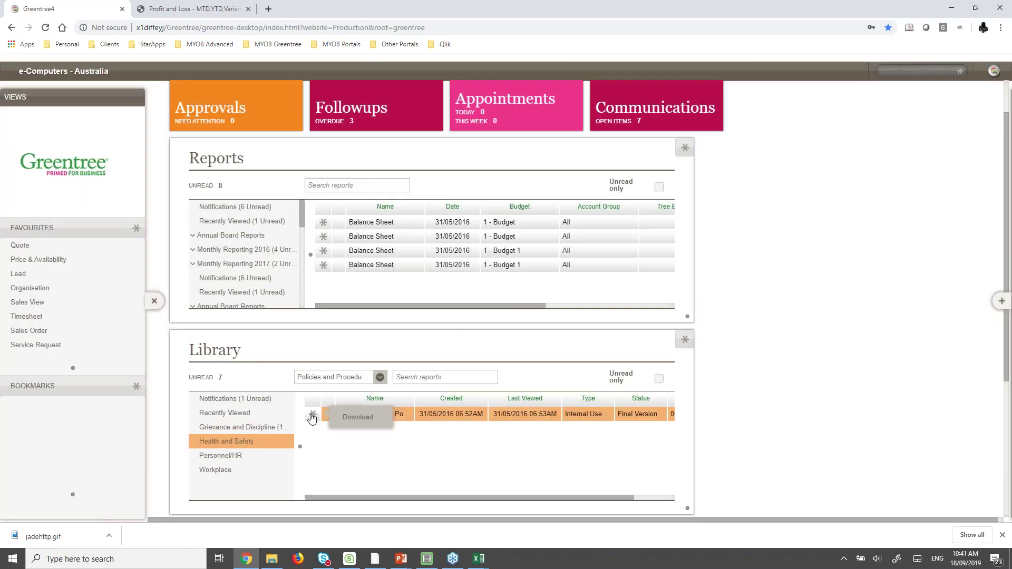
click(357, 417)
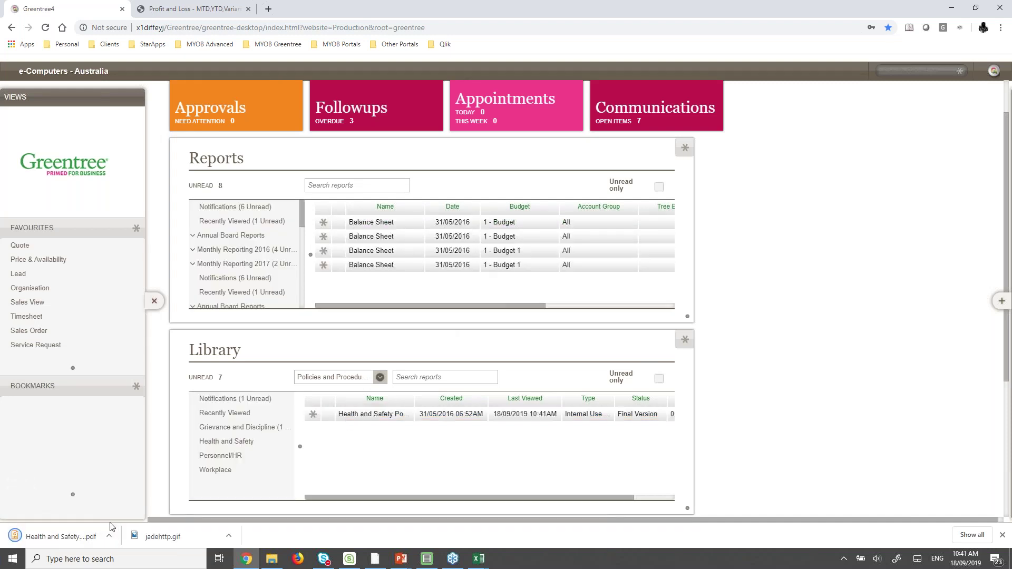
click(78, 535)
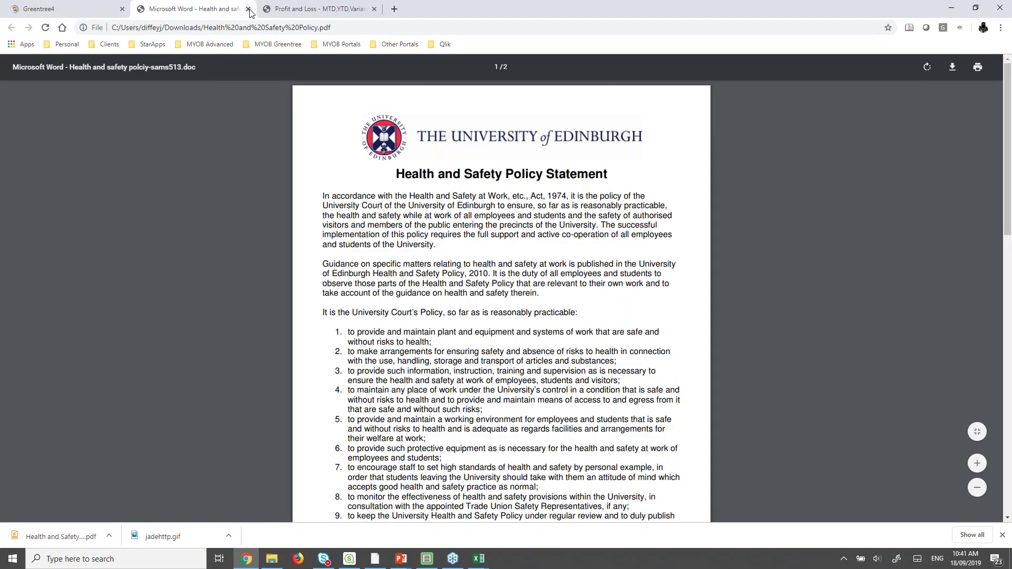
click(248, 10)
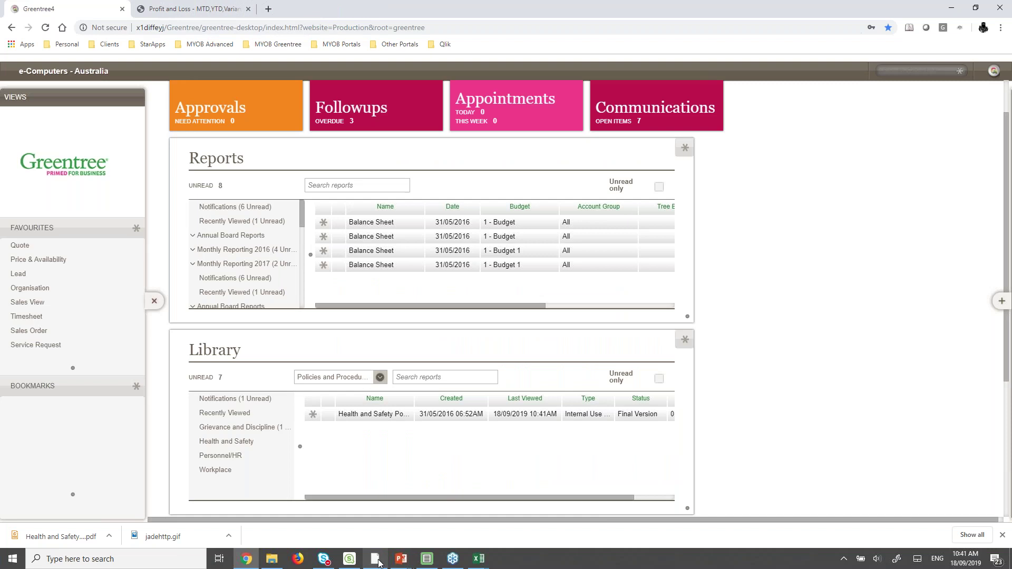
Step: Switch to the Greentree desktop client, close the Profit and Loss report and open the Qlik Test workflow desk
mouse_move(375, 560)
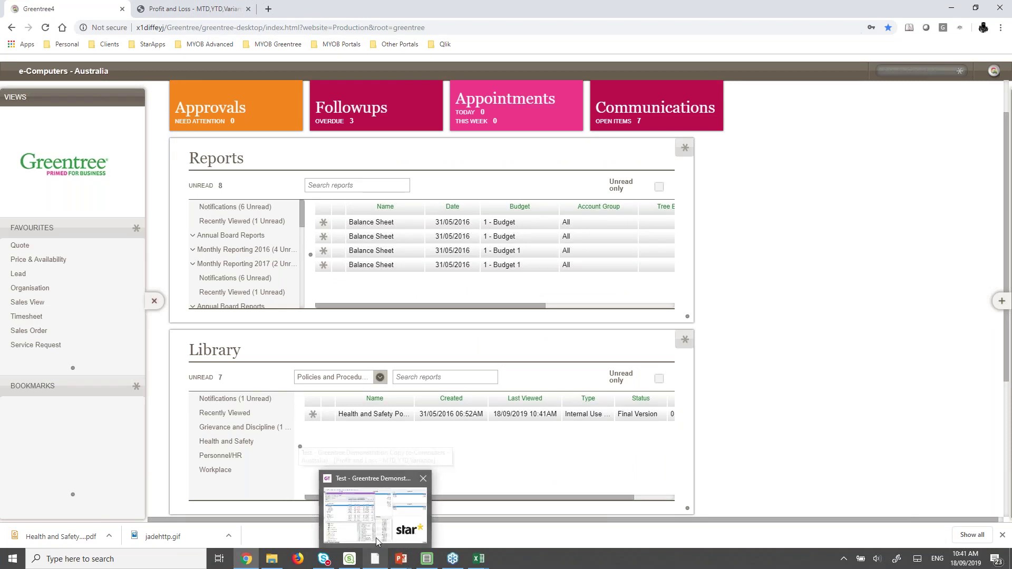
click(375, 537)
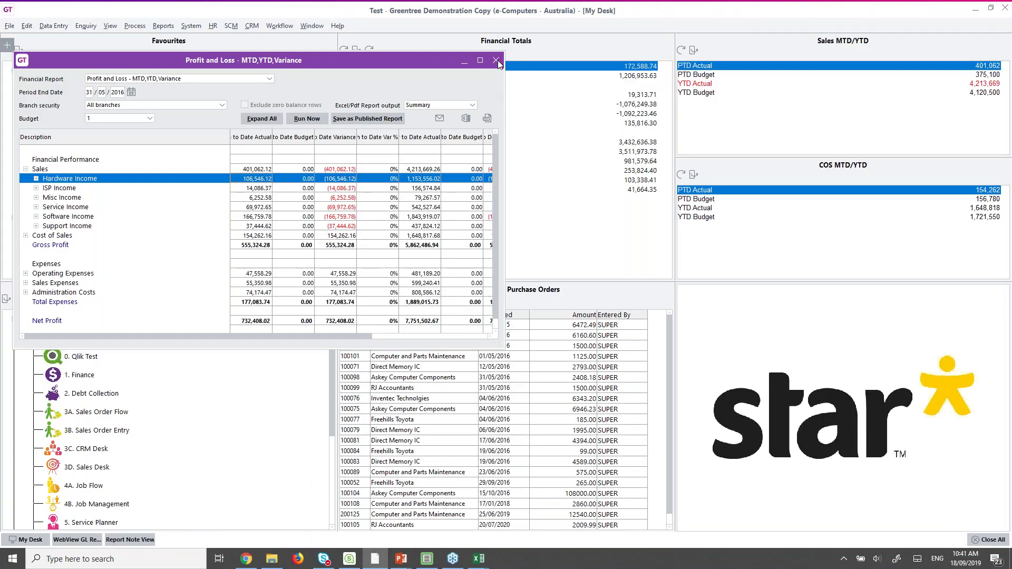
click(496, 60)
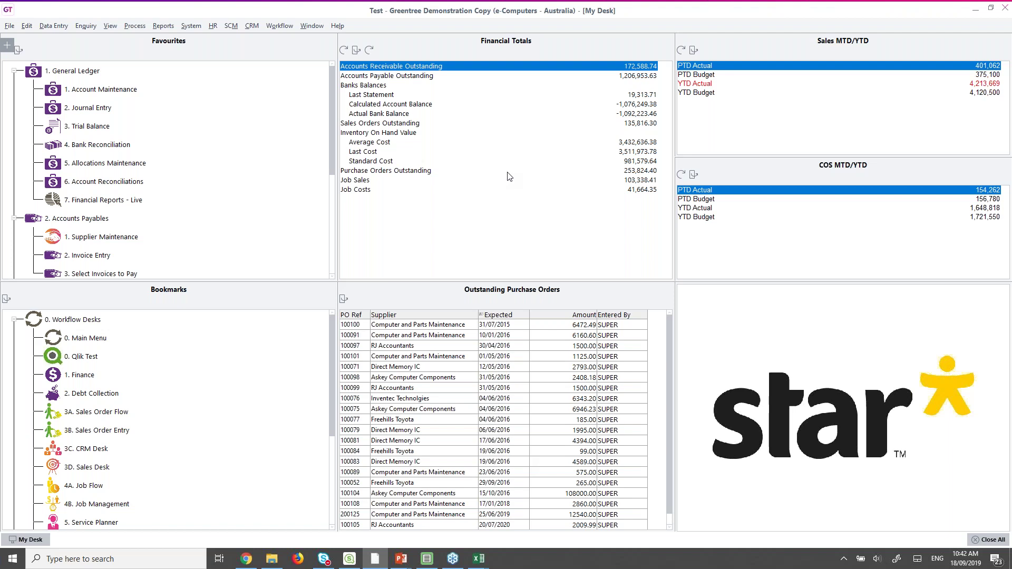
double_click(78, 359)
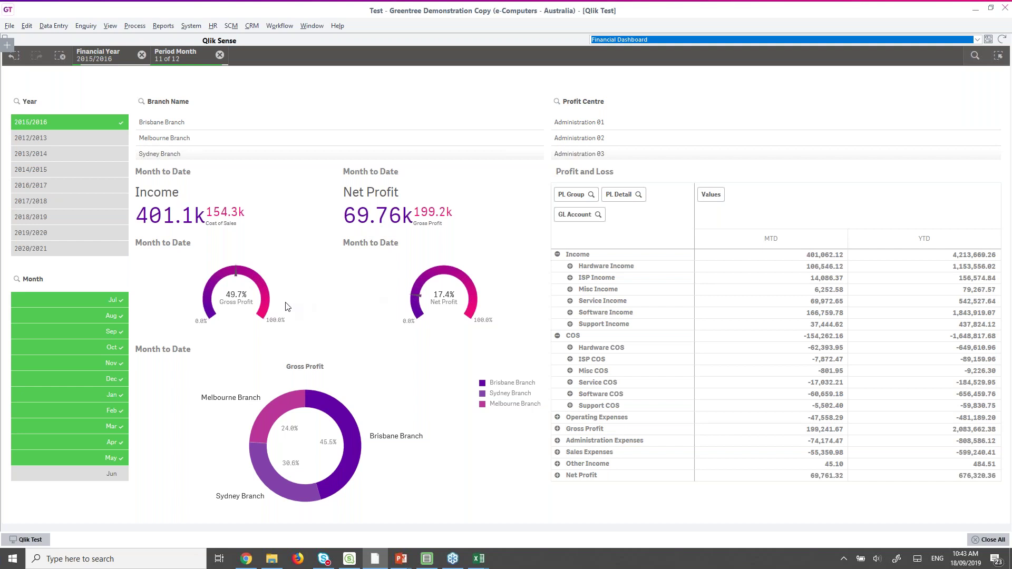
Step: Filter the Financial Dashboard to Brisbane Branch, expand Hardware Income to its GL accounts, and clear the branch filter
mouse_move(327, 401)
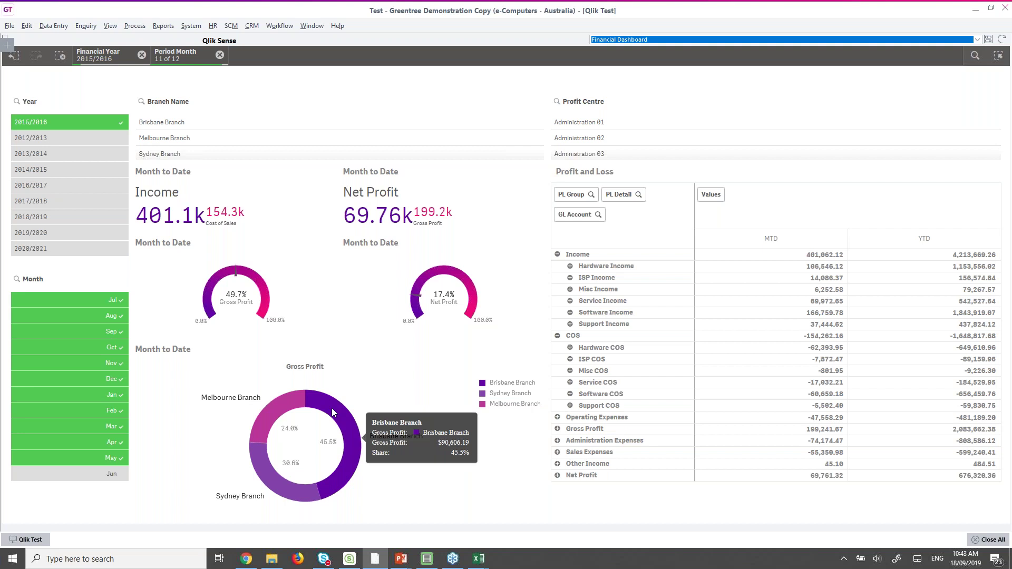
click(158, 122)
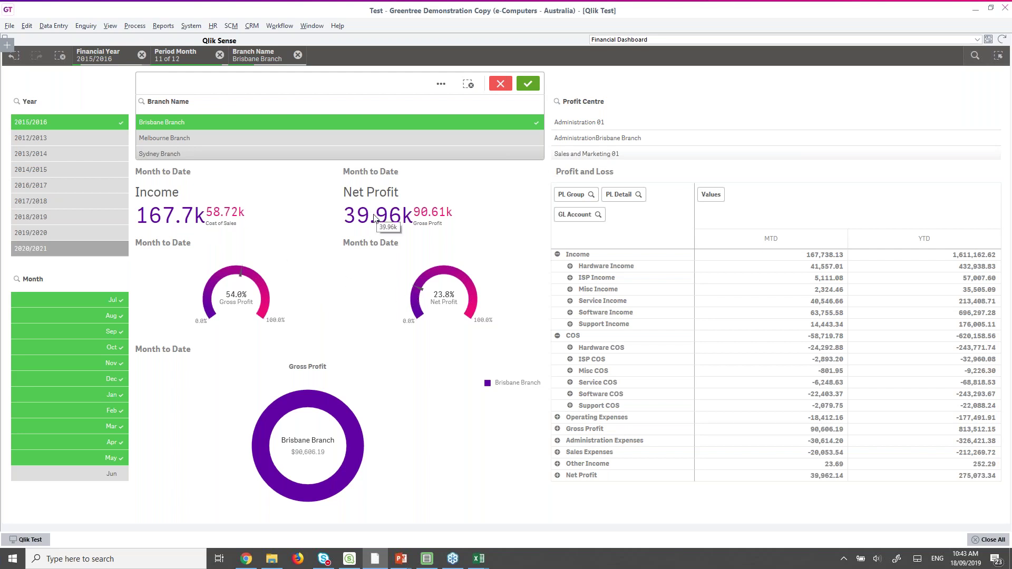
click(570, 269)
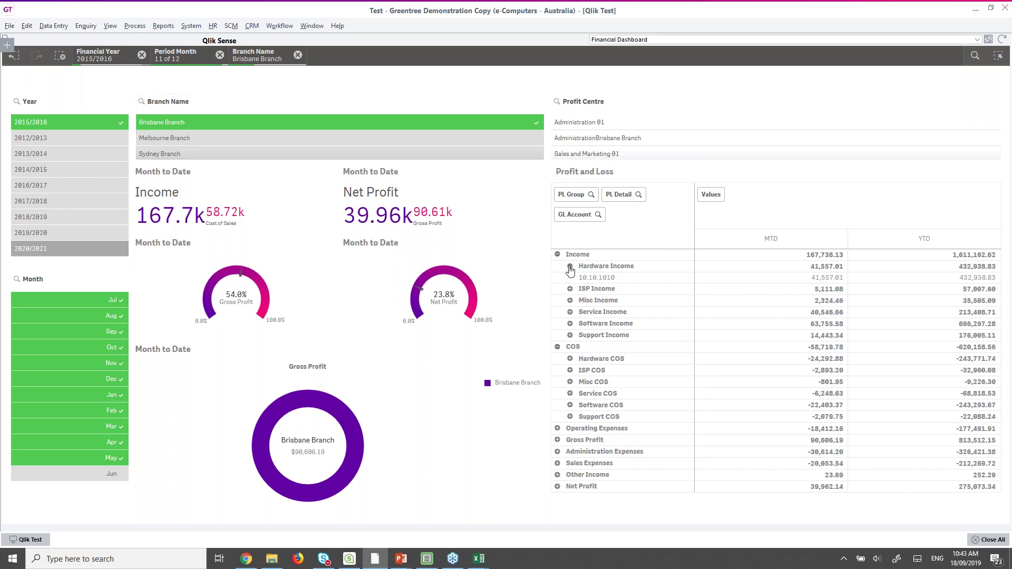
click(570, 267)
click(298, 56)
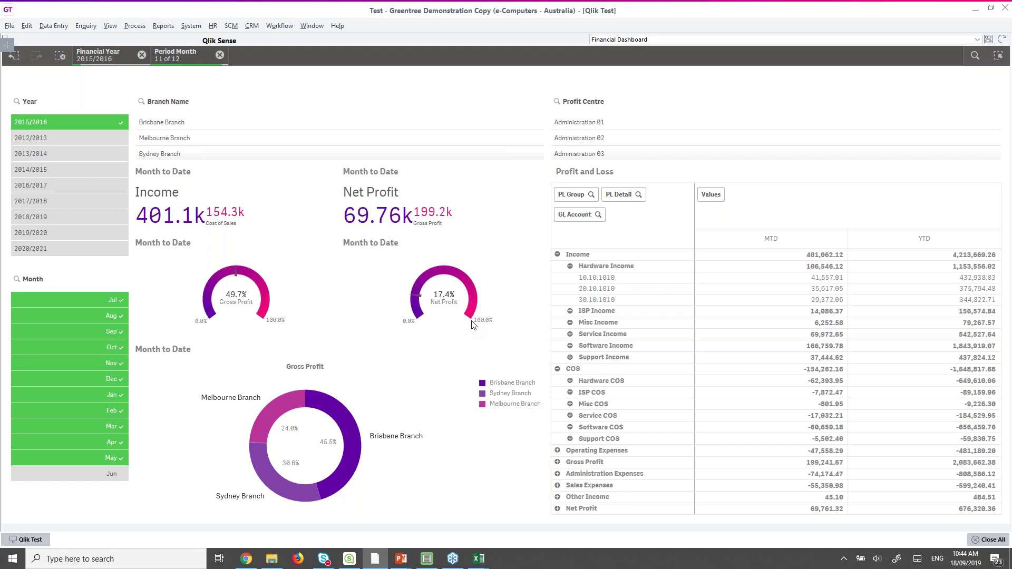
Step: Show the Account Details sheet in Qlik Sense and remove May from the month selection
click(784, 41)
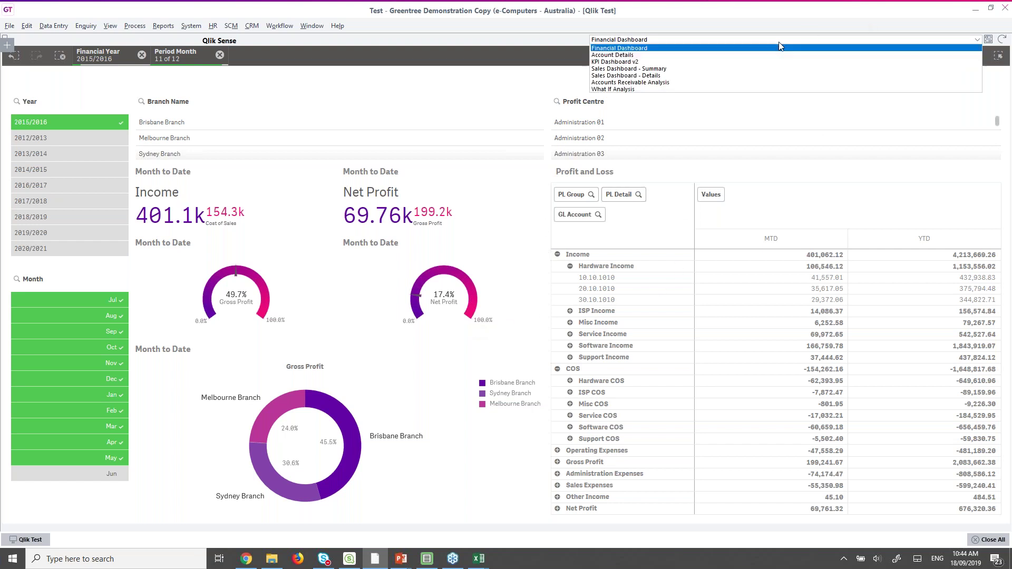
click(619, 56)
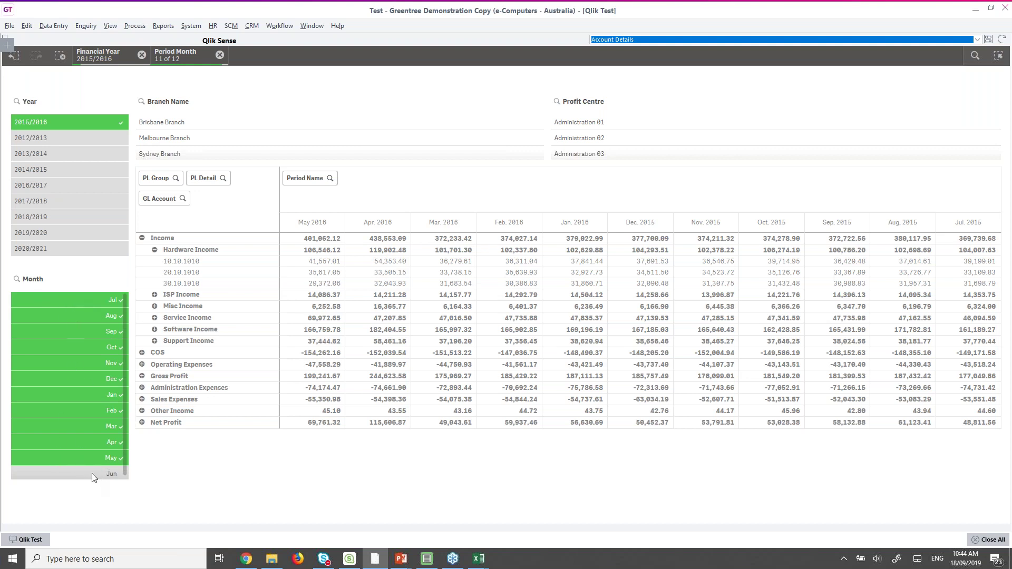
click(90, 458)
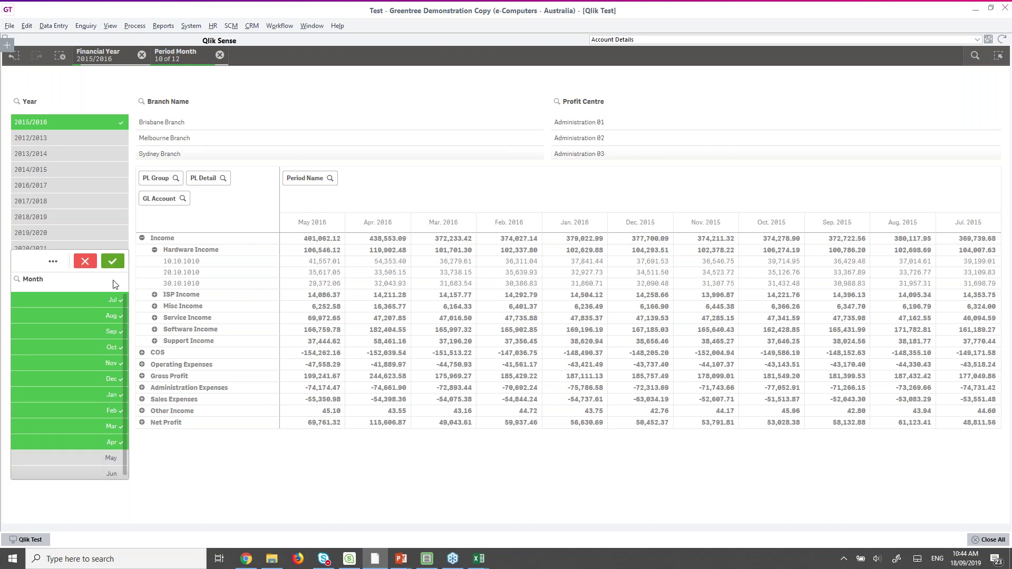
click(113, 262)
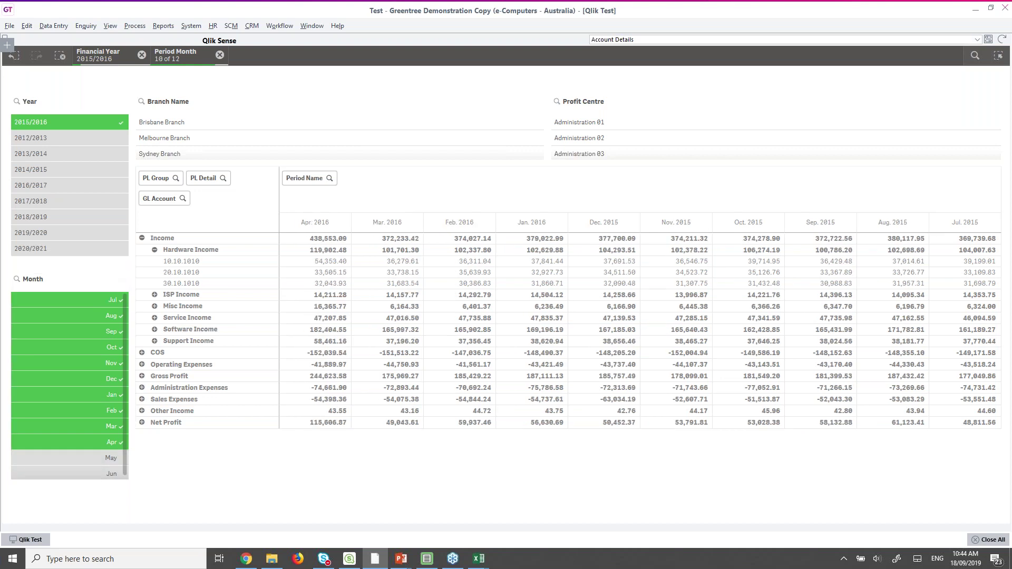
Step: Clear the Period Month filter and limit the account details to July, August and September
click(79, 410)
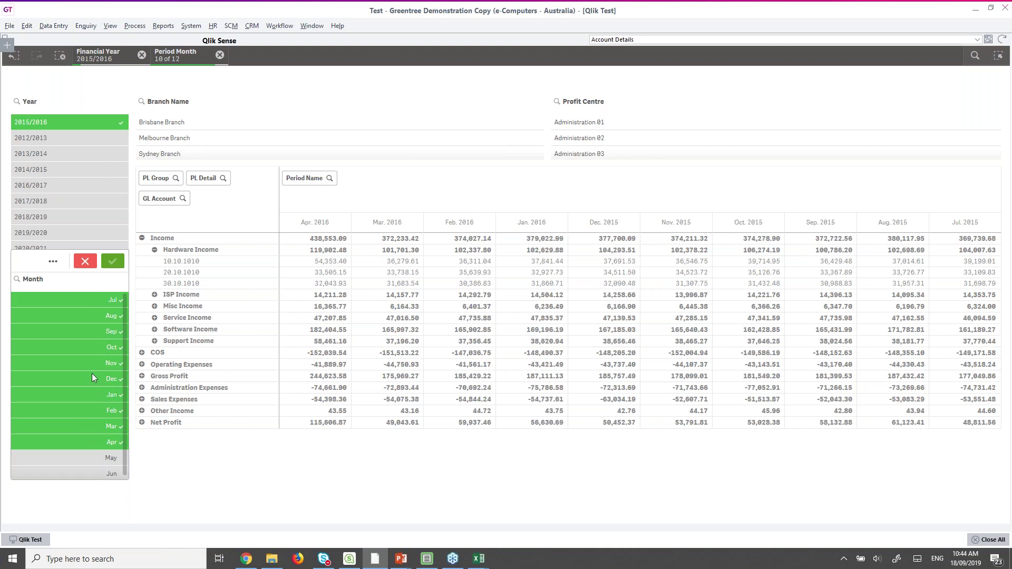
click(92, 267)
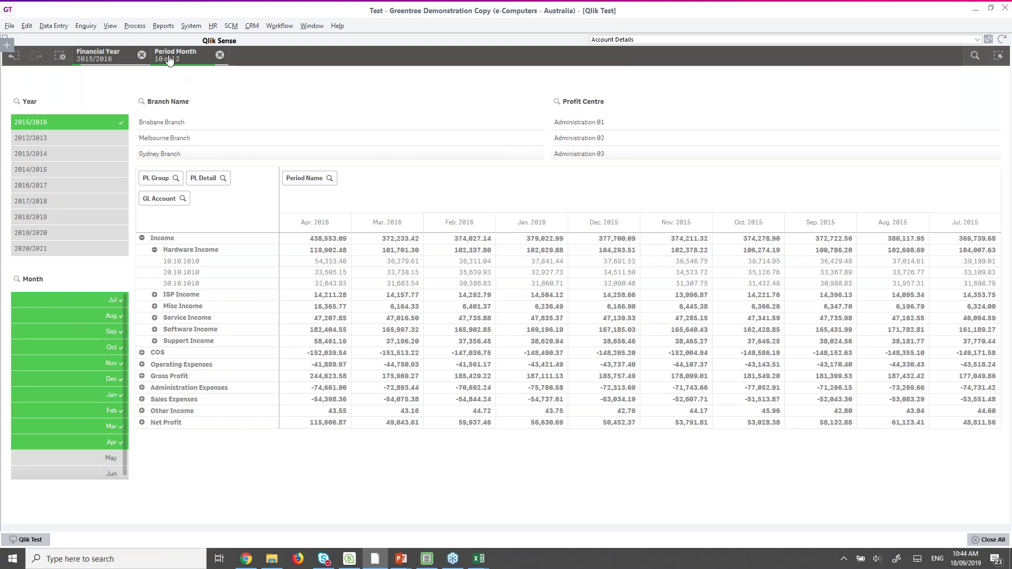
click(220, 55)
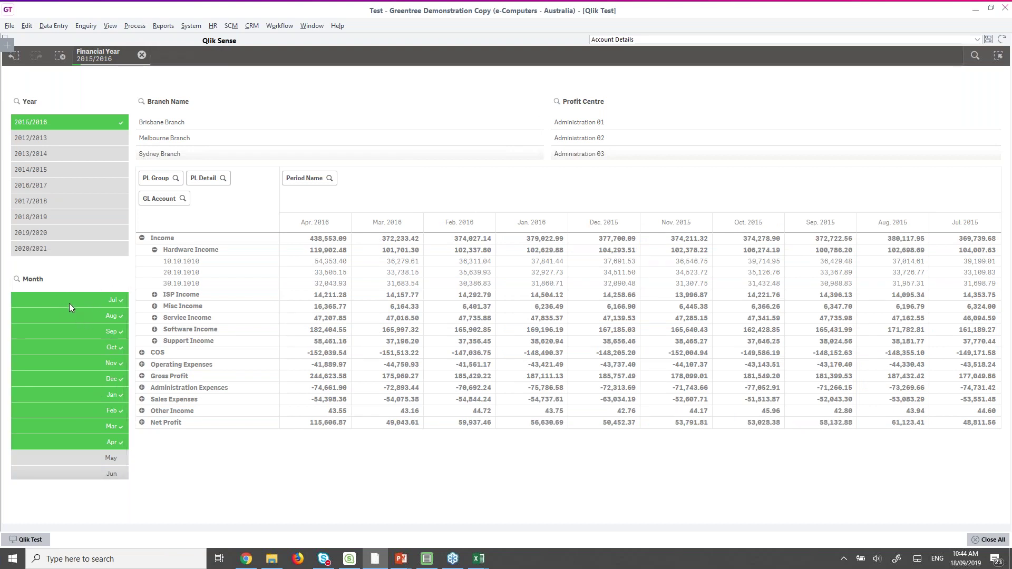
drag(69, 302, 68, 333)
click(111, 262)
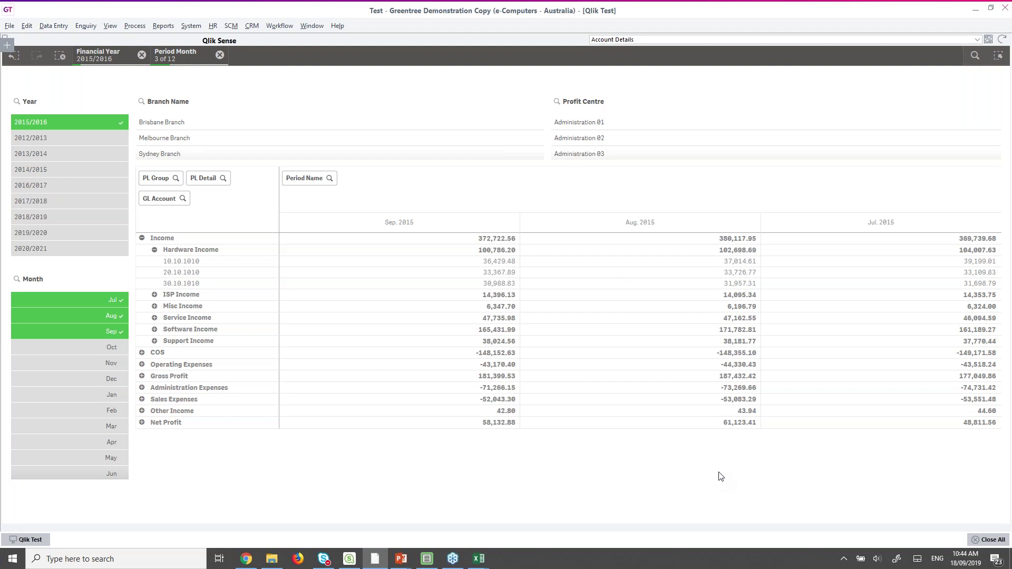
Step: Leave the Qlik Test desk and show the personal desk with Favourites, Bookmarks and Pending Approvals
click(279, 25)
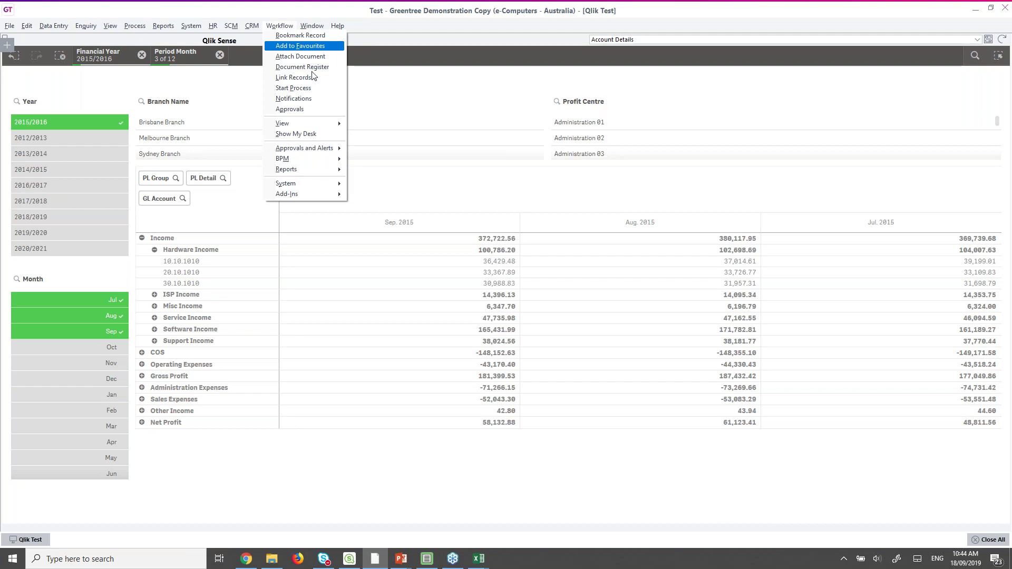
click(299, 134)
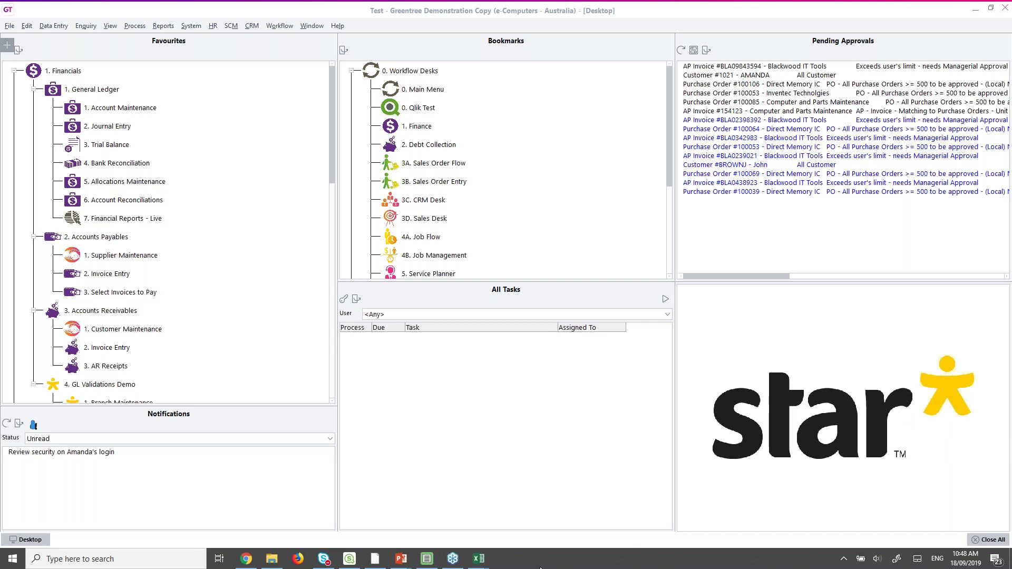
Step: Switch to the GT-P&LDemo-AUS.xls workbook in Excel, check the branch choices and keep Brisbane selected
mouse_move(480, 565)
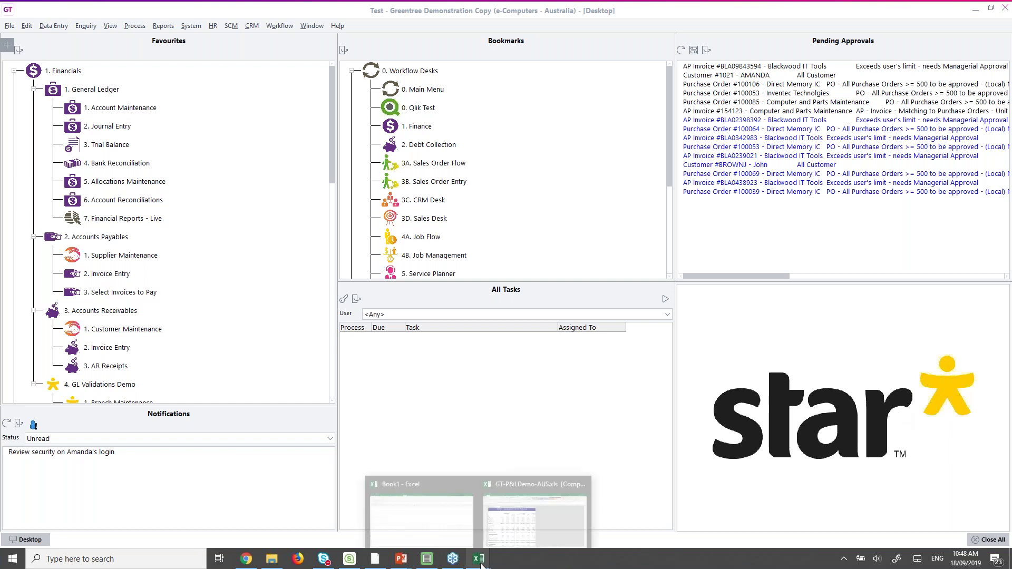
click(508, 526)
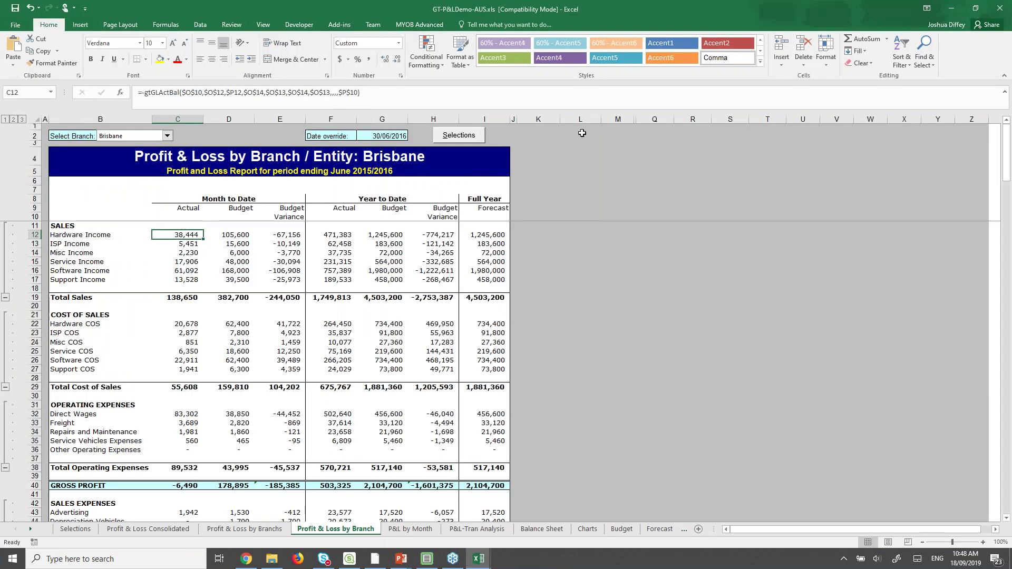
click(166, 136)
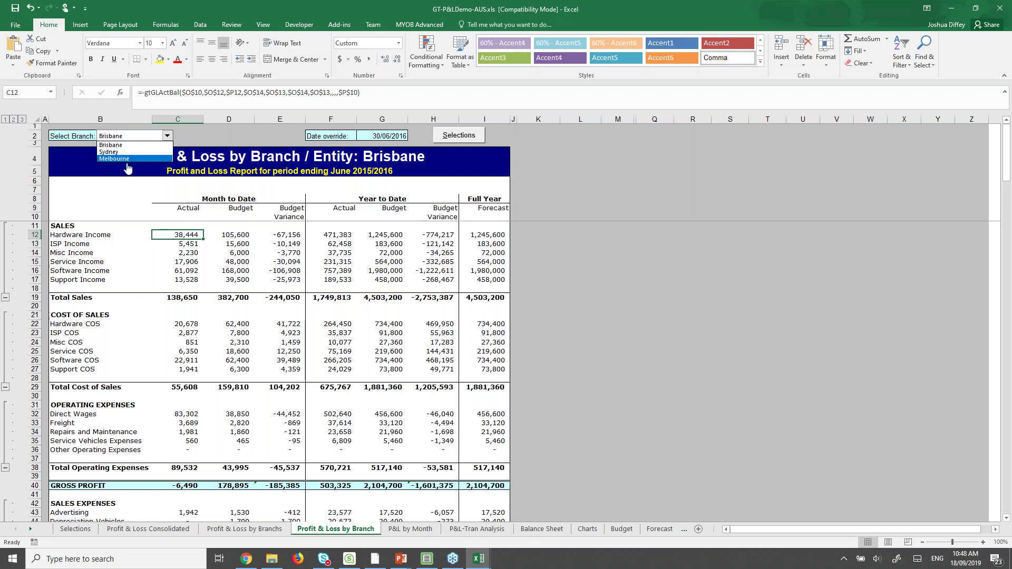
click(126, 144)
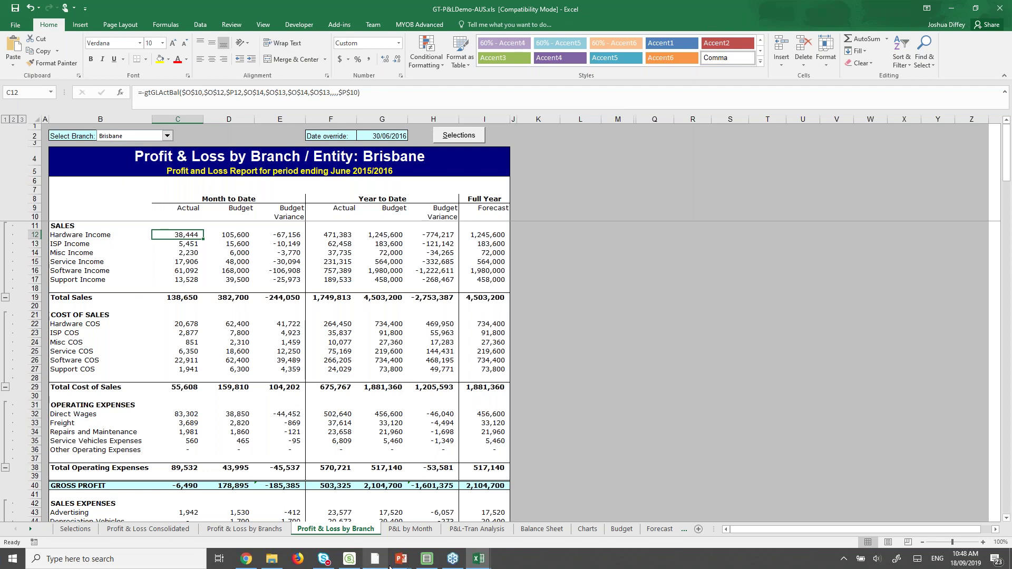
Step: Switch to Greentree and examine the GL Validations commands under General Ledger Quad Accounting and under workflow Approvals and Alerts
click(371, 564)
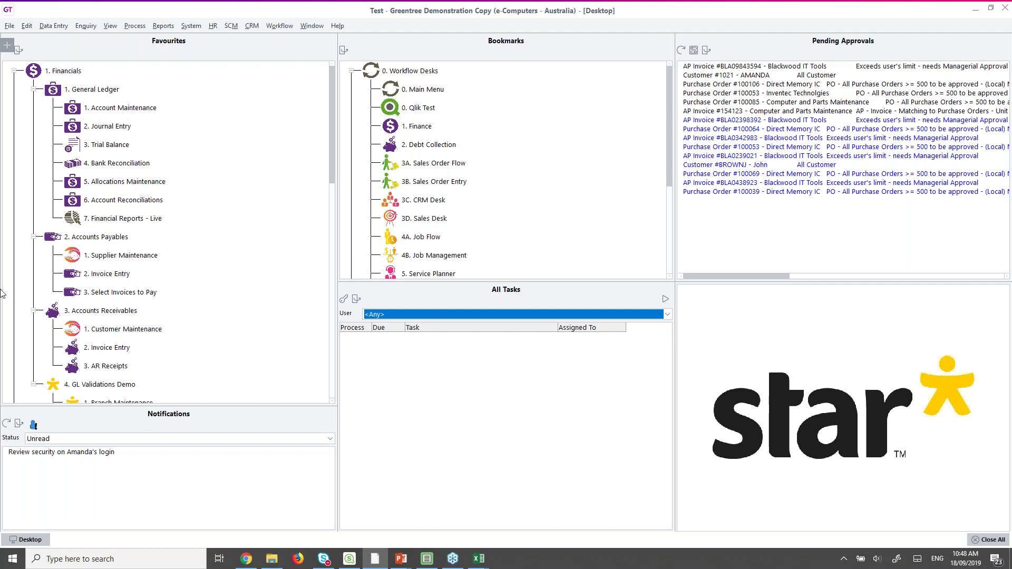
click(189, 27)
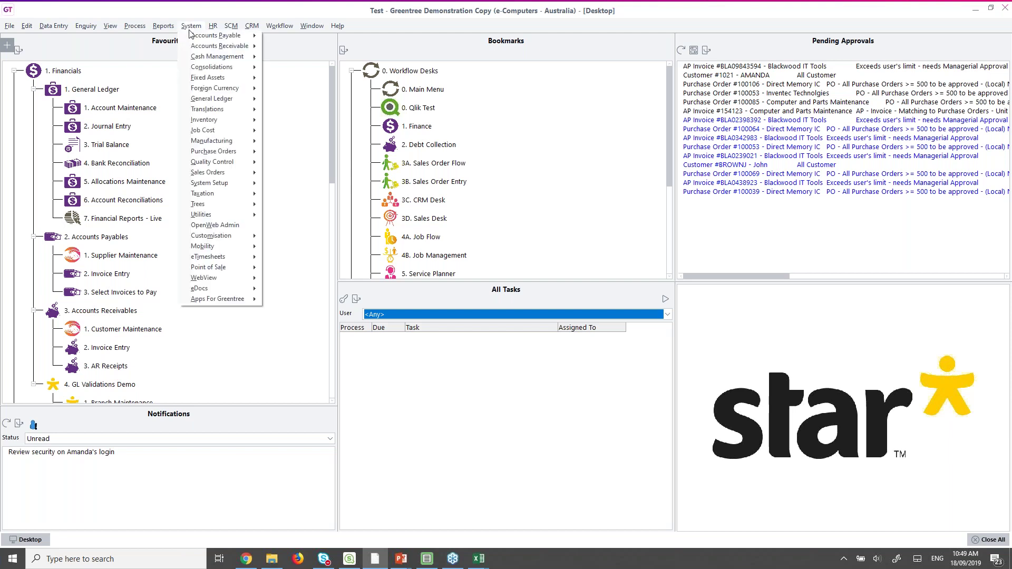
mouse_move(211, 102)
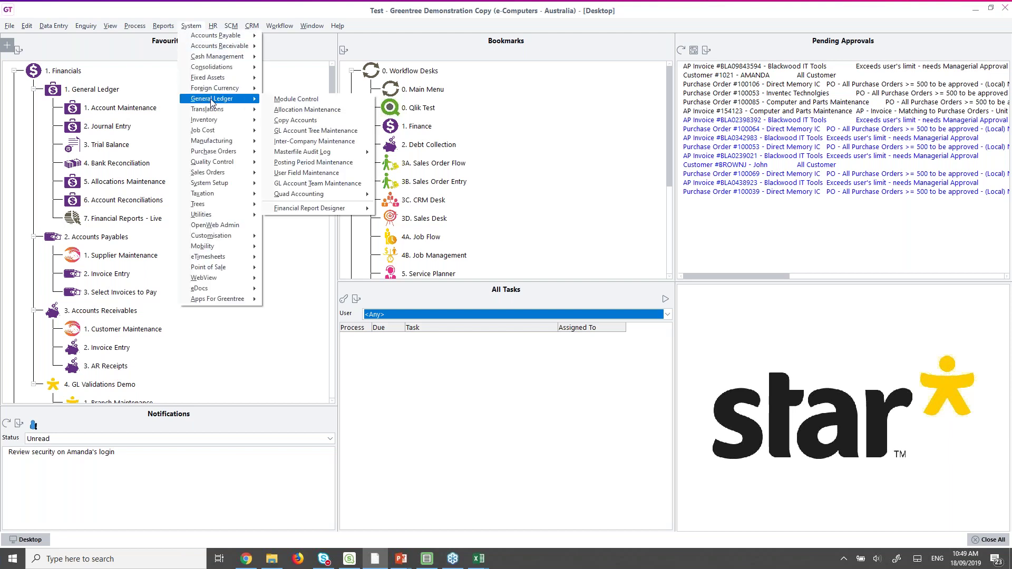
mouse_move(327, 200)
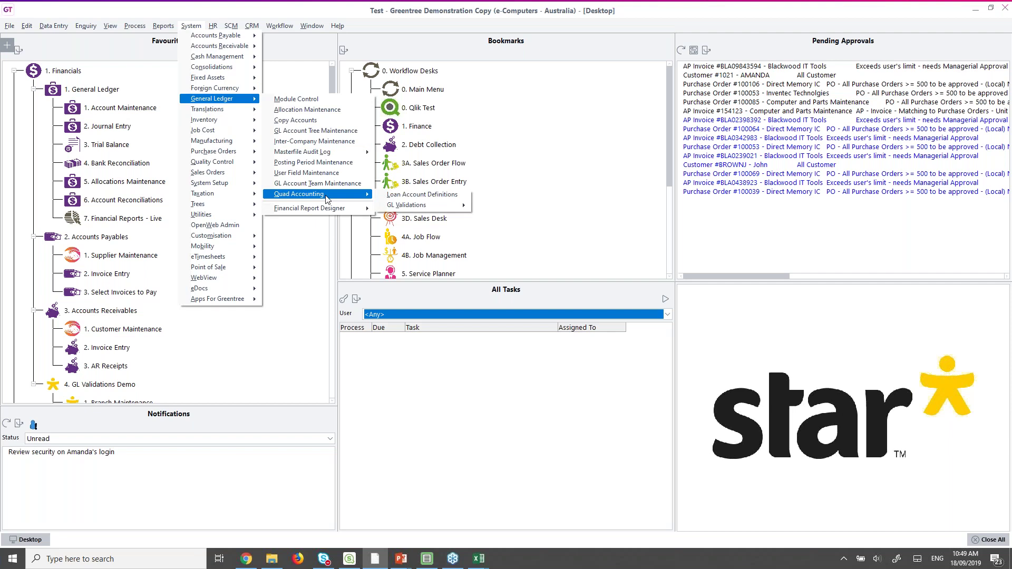
mouse_move(414, 209)
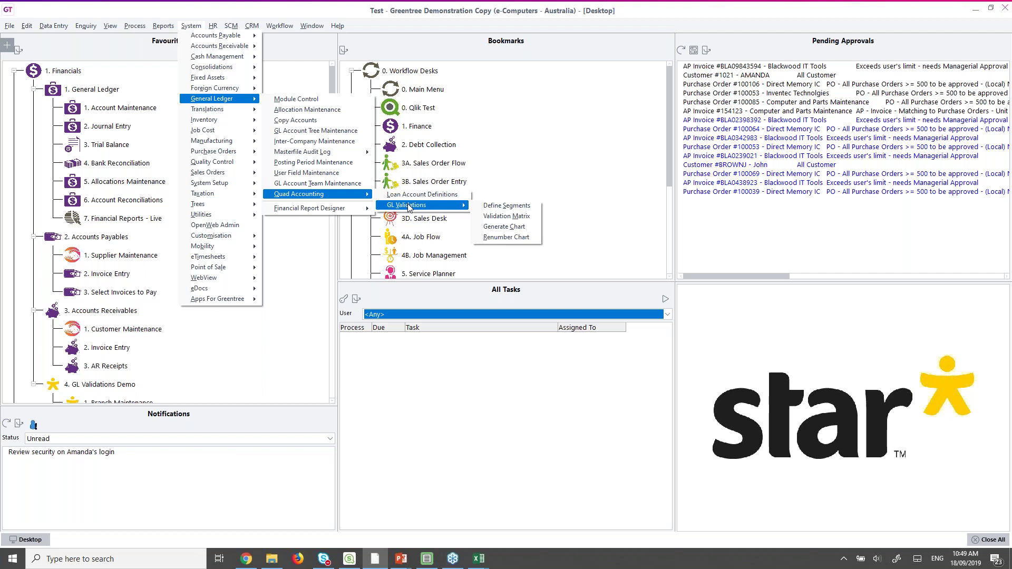
mouse_move(280, 27)
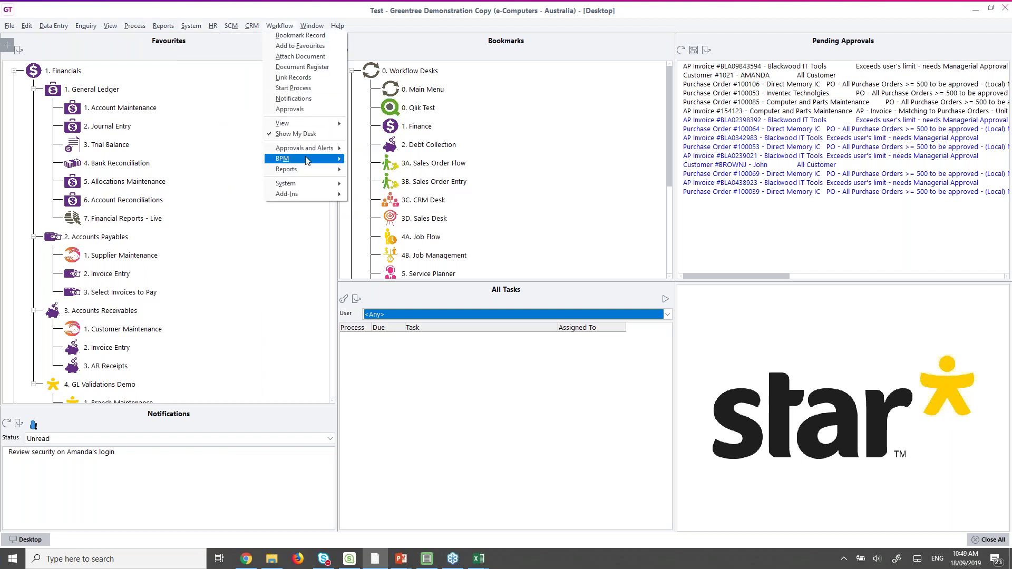
mouse_move(311, 149)
mouse_move(383, 233)
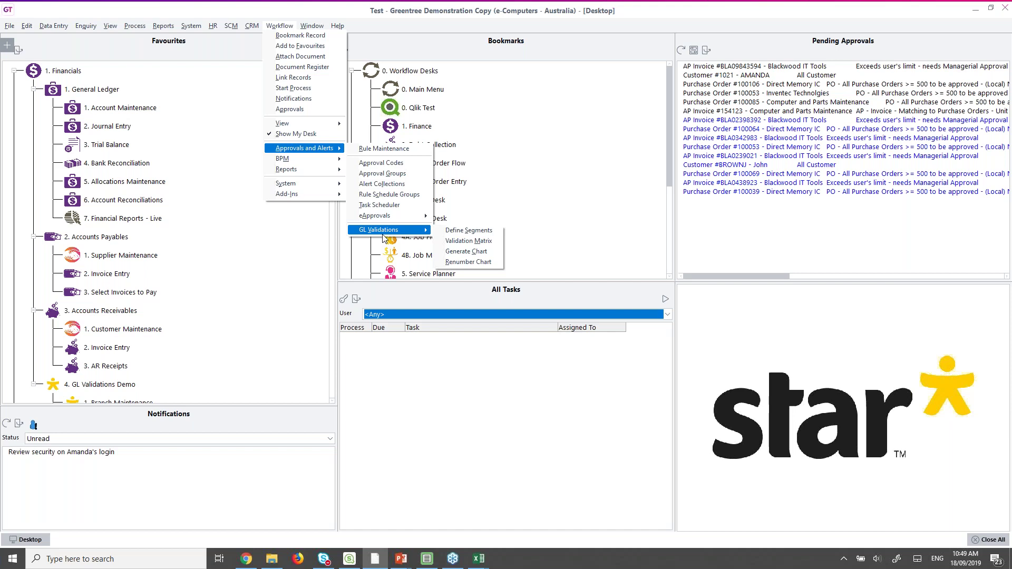
click(438, 387)
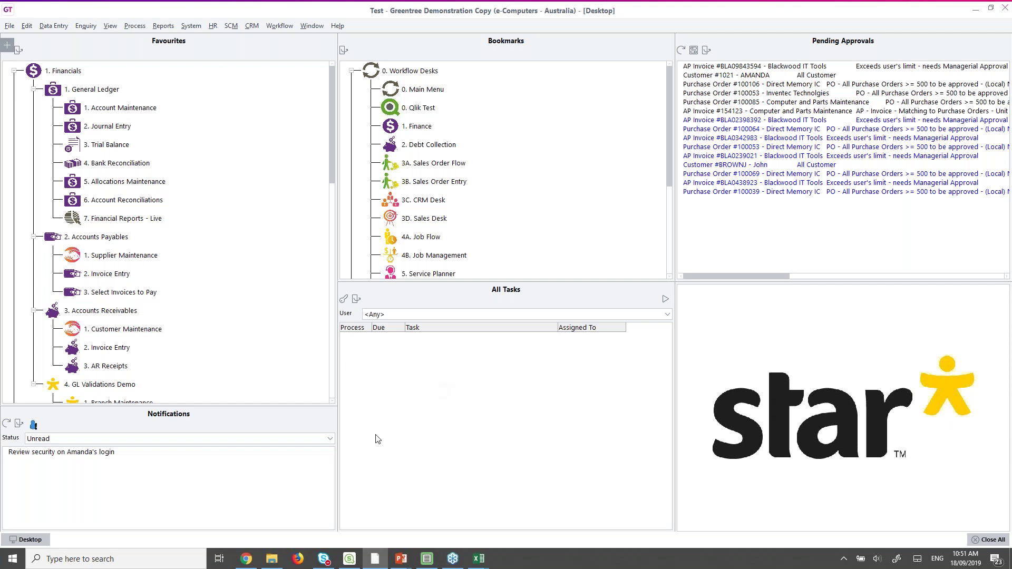
Step: Switch to the Profit & Loss by Branch sheet in Excel and unhide columns N to P beside the report
mouse_move(478, 560)
click(493, 518)
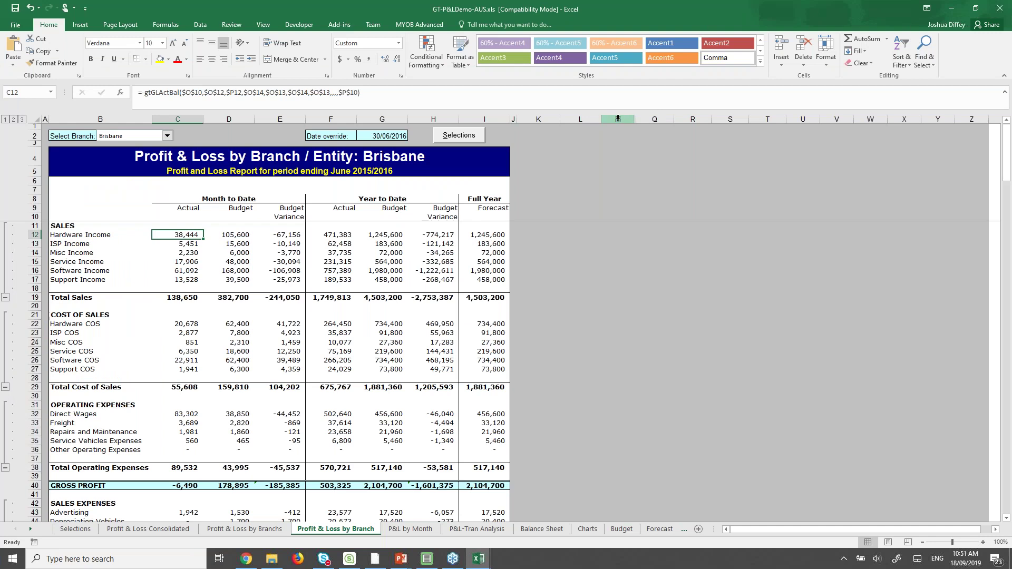
drag(617, 119, 655, 119)
right_click(654, 120)
click(681, 274)
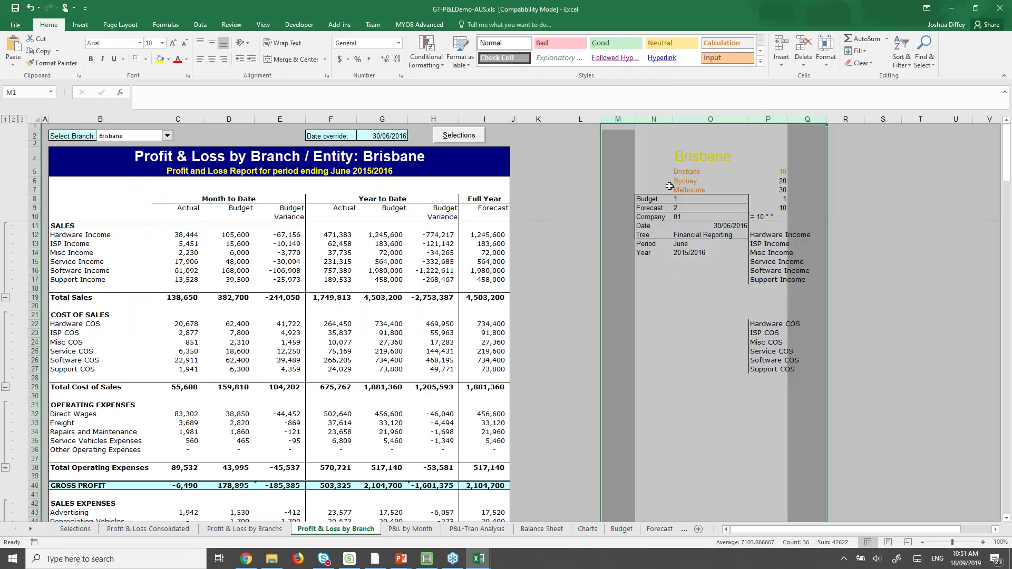
Step: Inspect the Brisbane name cell O5 and the branch codes for Brisbane, Sydney and Melbourne in P5 to P7
click(711, 172)
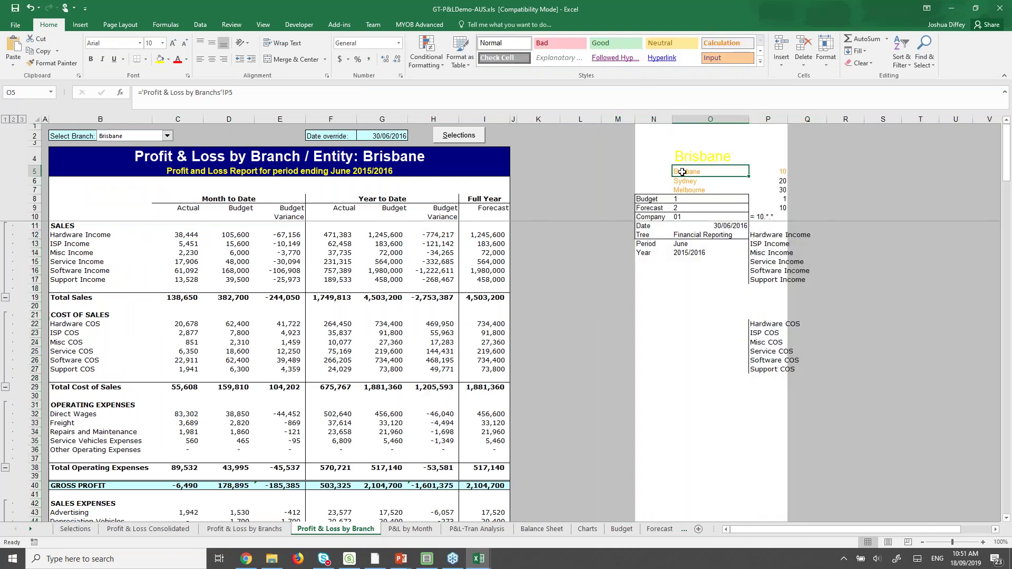
click(771, 173)
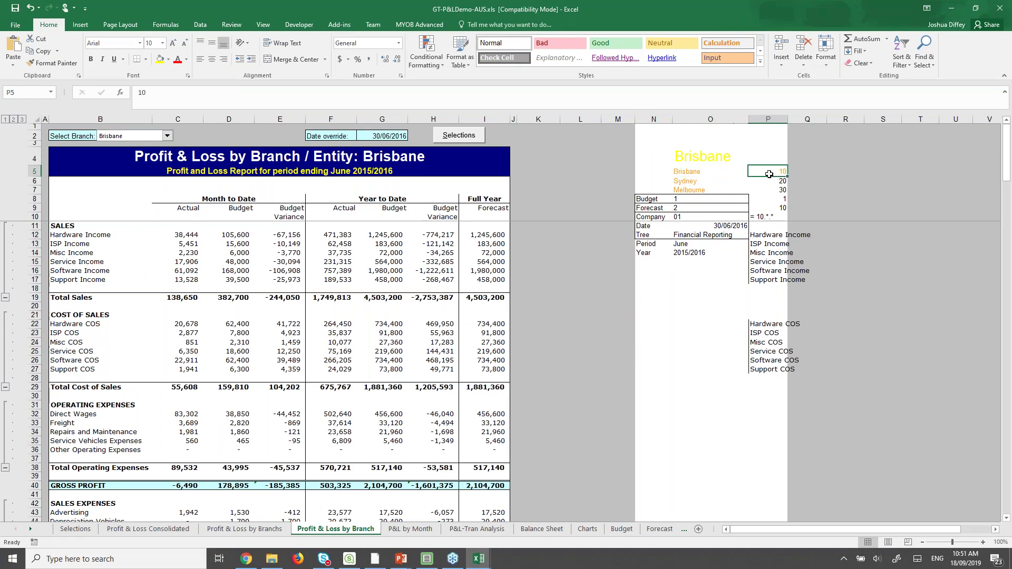
click(764, 181)
click(765, 190)
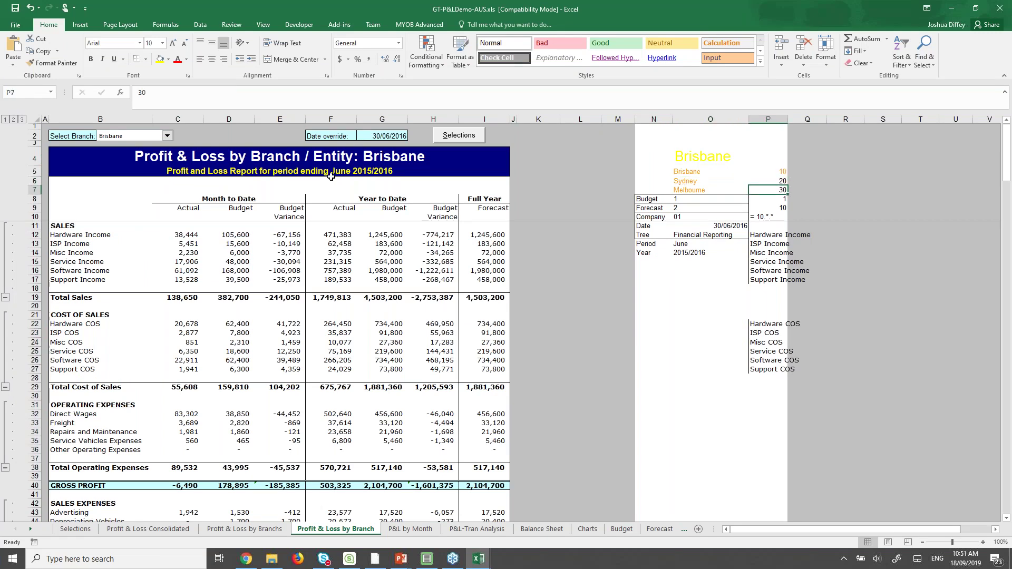
Step: Inspect the input range and cell link in the branch drop-down's Format Control settings, and close them without changes
click(142, 138)
click(141, 137)
ctrl+click(132, 136)
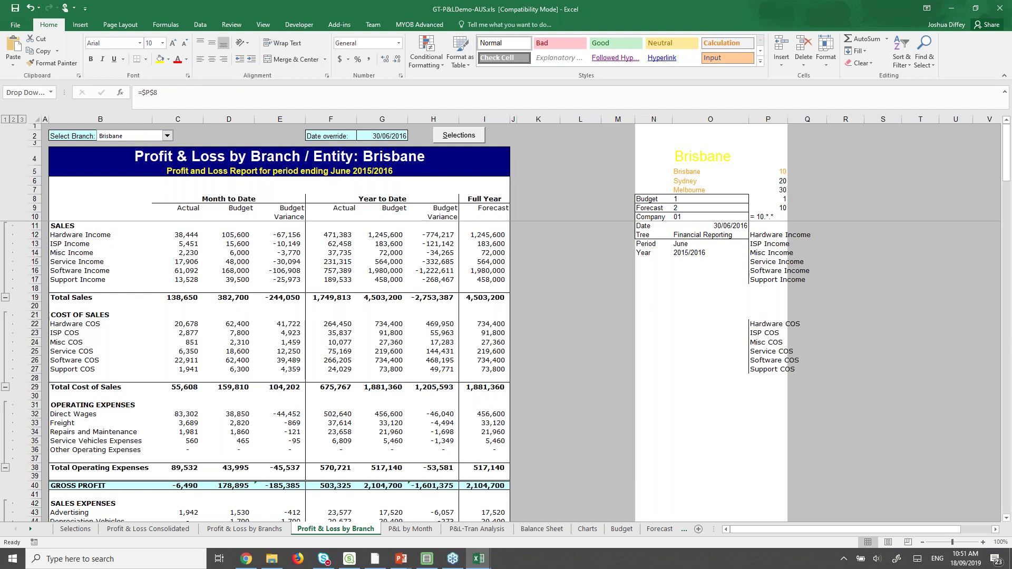
right_click(132, 136)
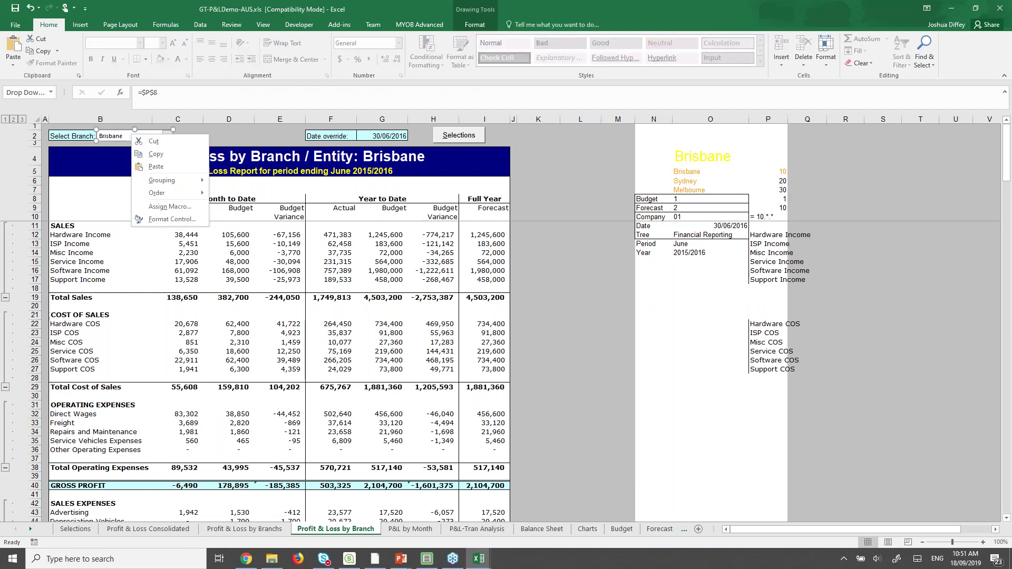
click(164, 220)
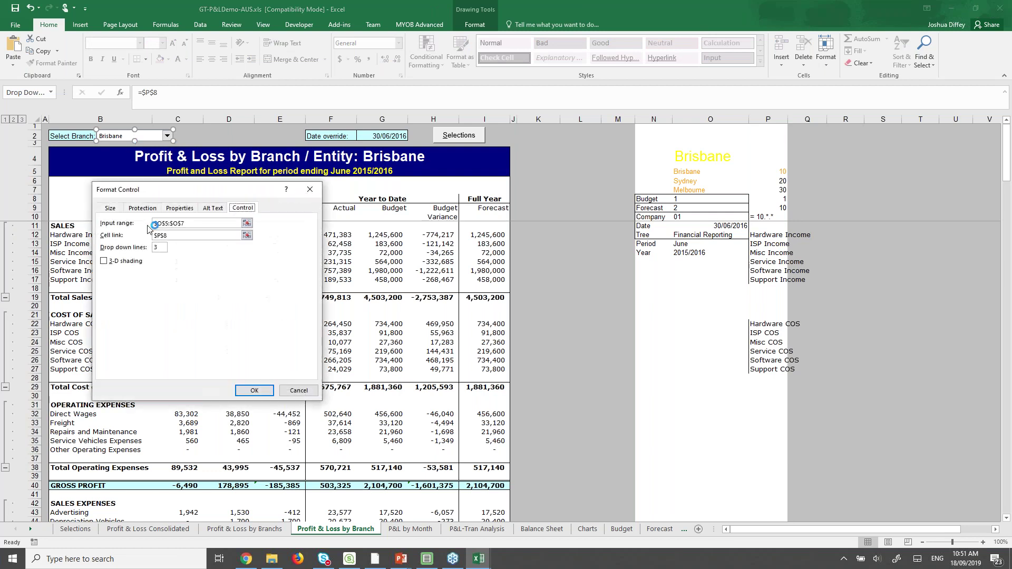
click(247, 224)
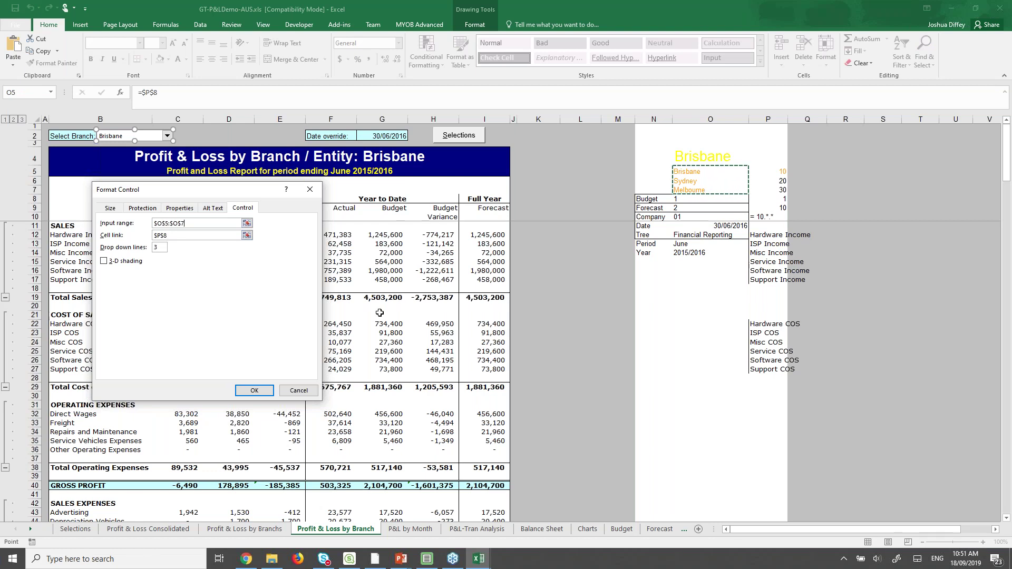
click(298, 390)
key(Escape)
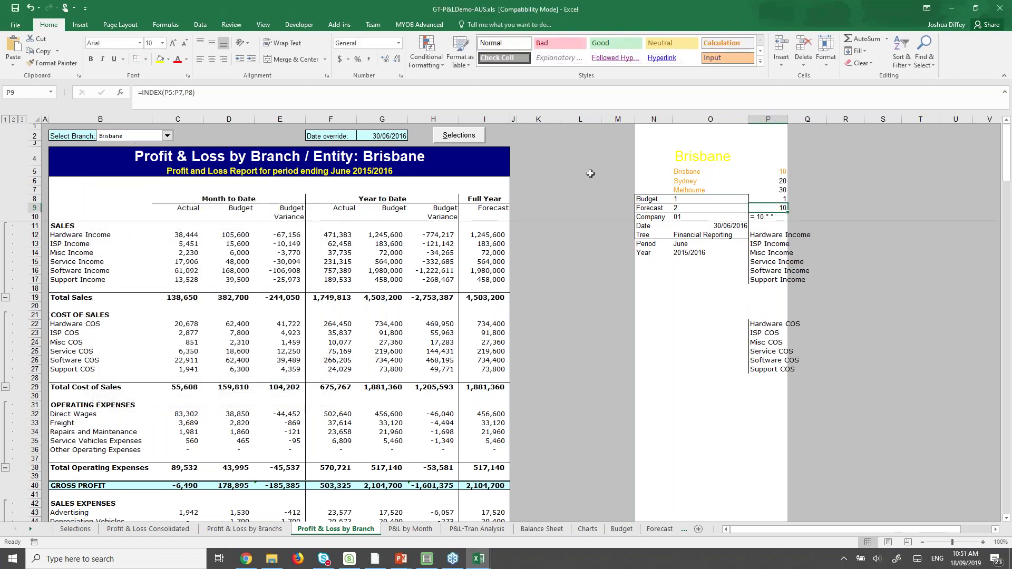
Step: Run the report for Sydney, inspect the account filter formula in P10, and set the branch back to Brisbane
click(156, 137)
click(128, 152)
click(782, 218)
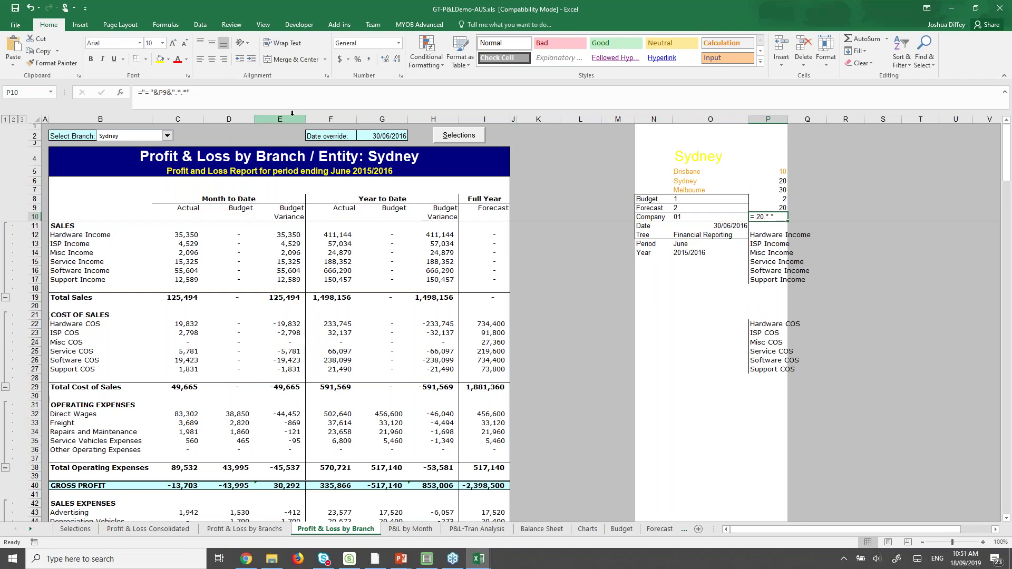
click(162, 95)
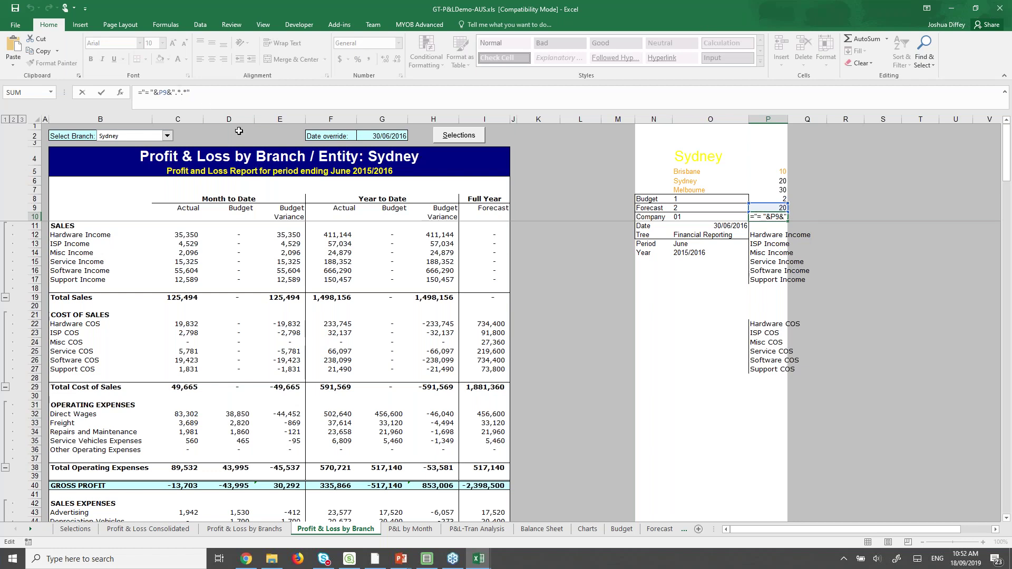
key(Return)
click(166, 137)
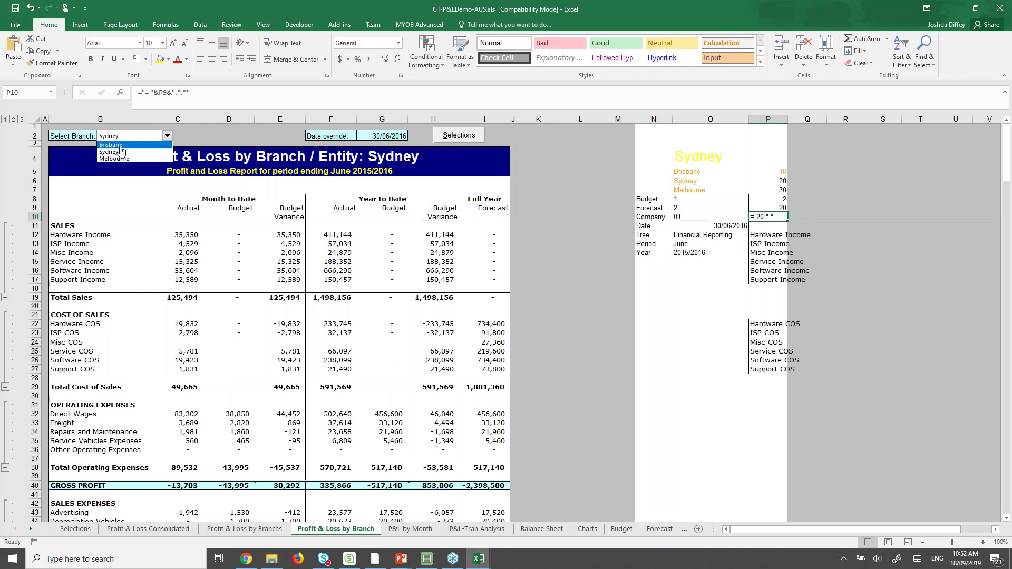
click(120, 147)
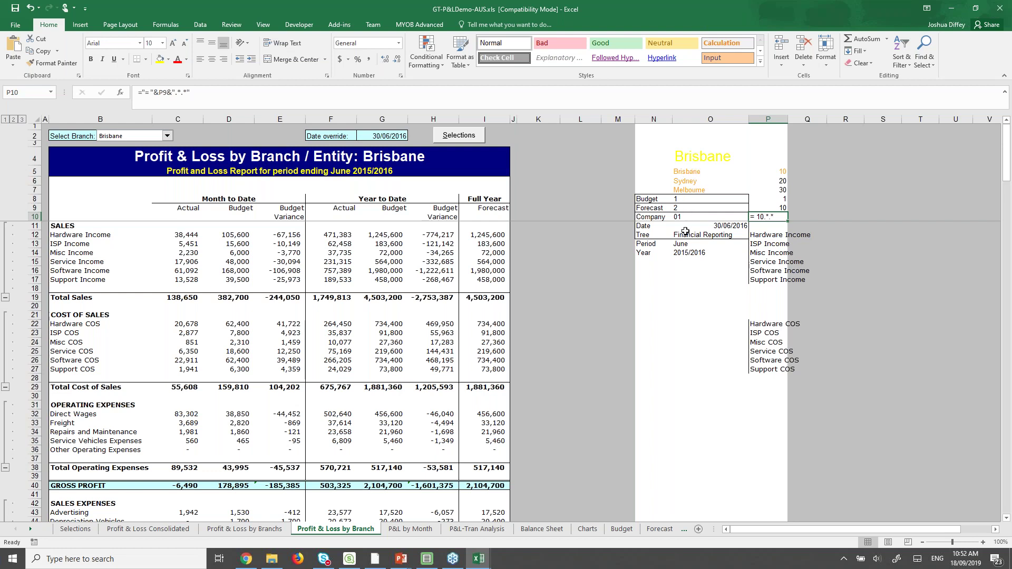
Step: Try replacing Melbourne with Adelaide in cell O7, check the branch drop-down choices, and undo the replacement
click(691, 192)
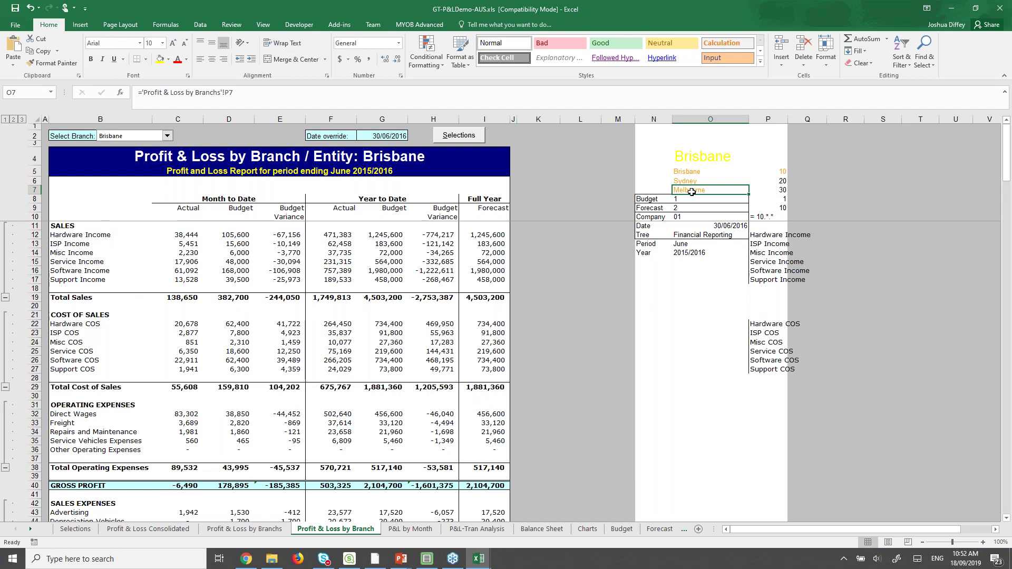
text(Adelaide)
key(Tab)
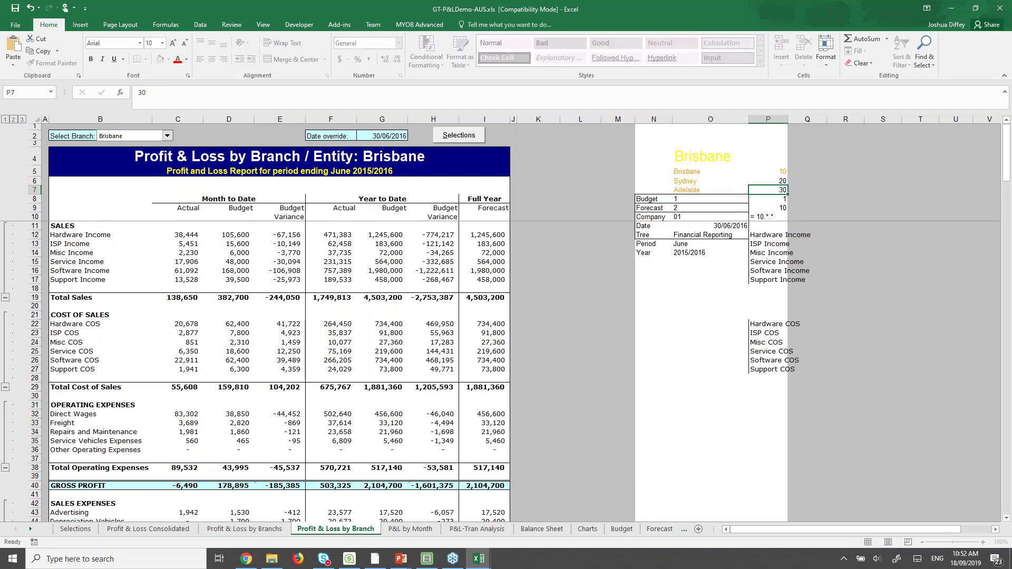
click(158, 135)
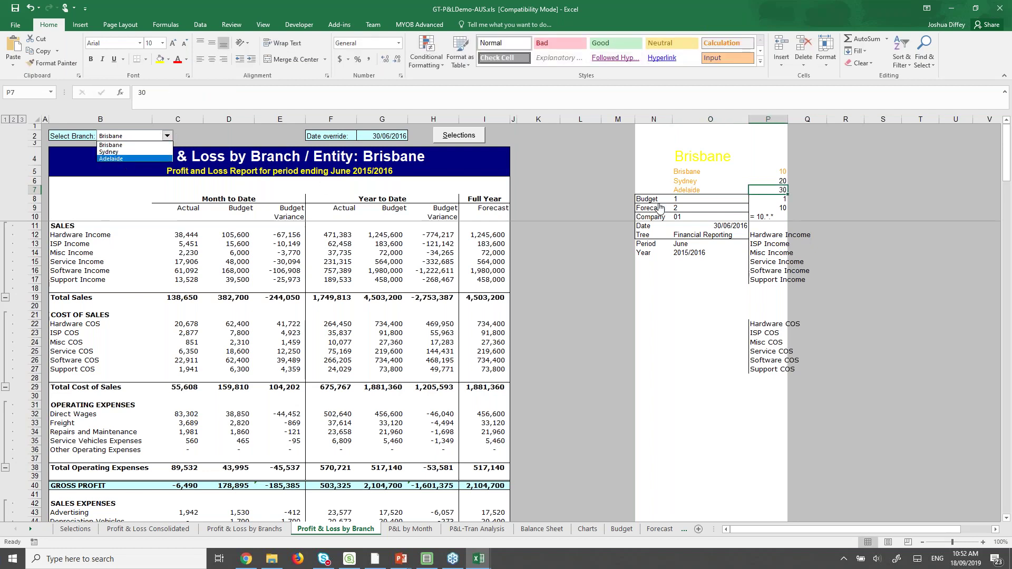
key(Escape)
key(ctrl+z)
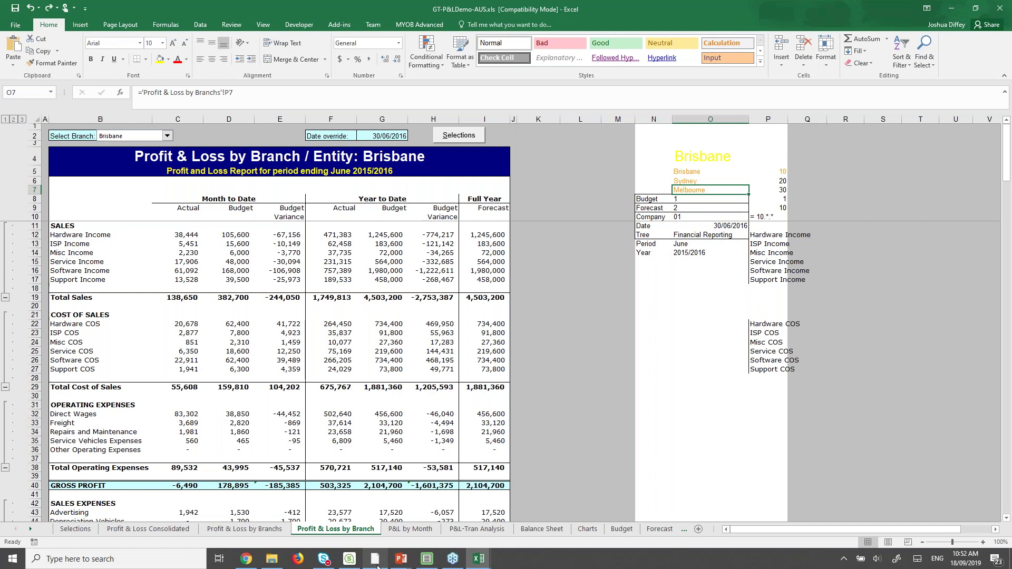
Step: Switch to the PowerPoint slide show and advance from the Demonstration slide to the Question & Answer Time slide
mouse_move(376, 563)
click(399, 484)
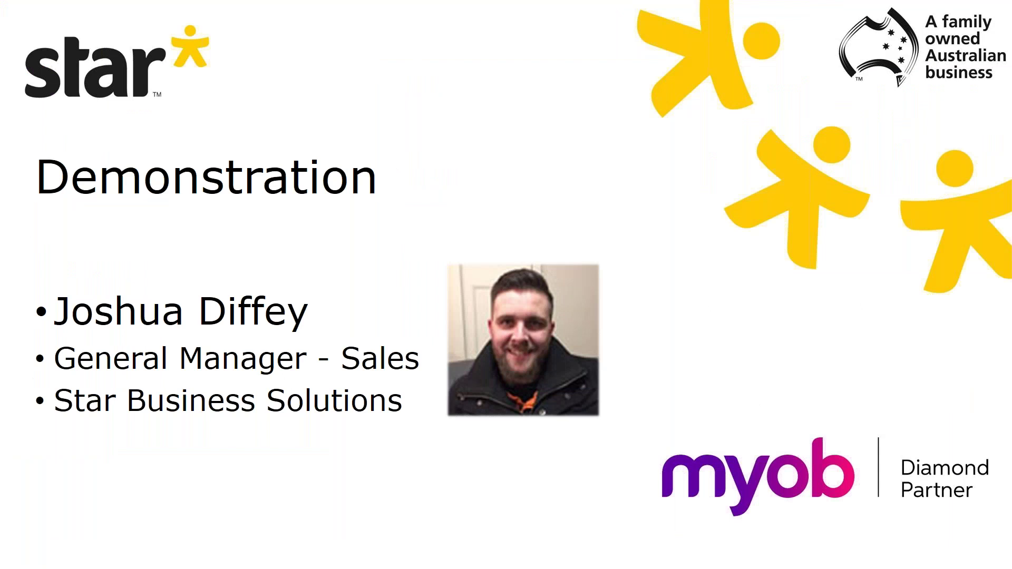
key(Right)
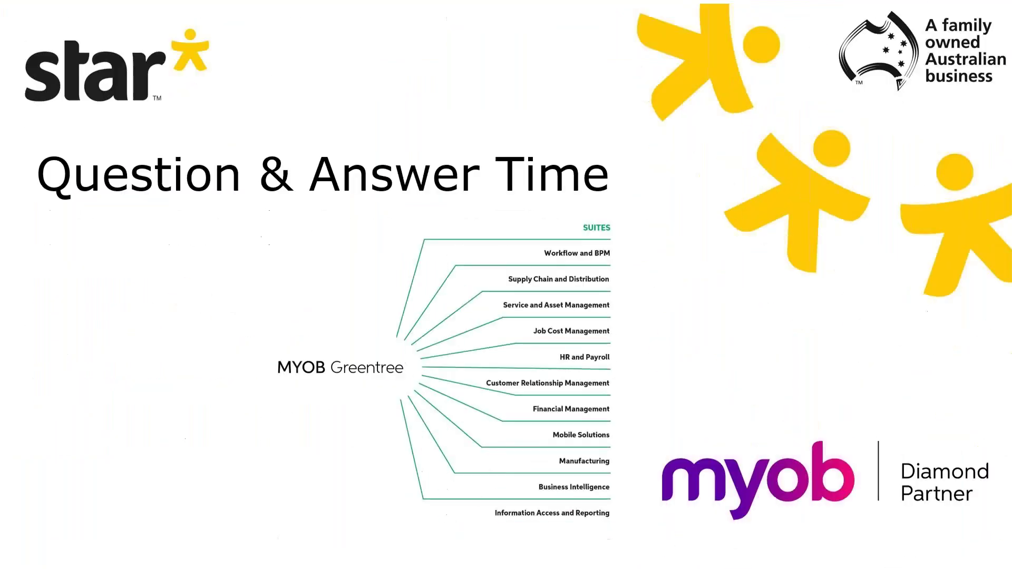